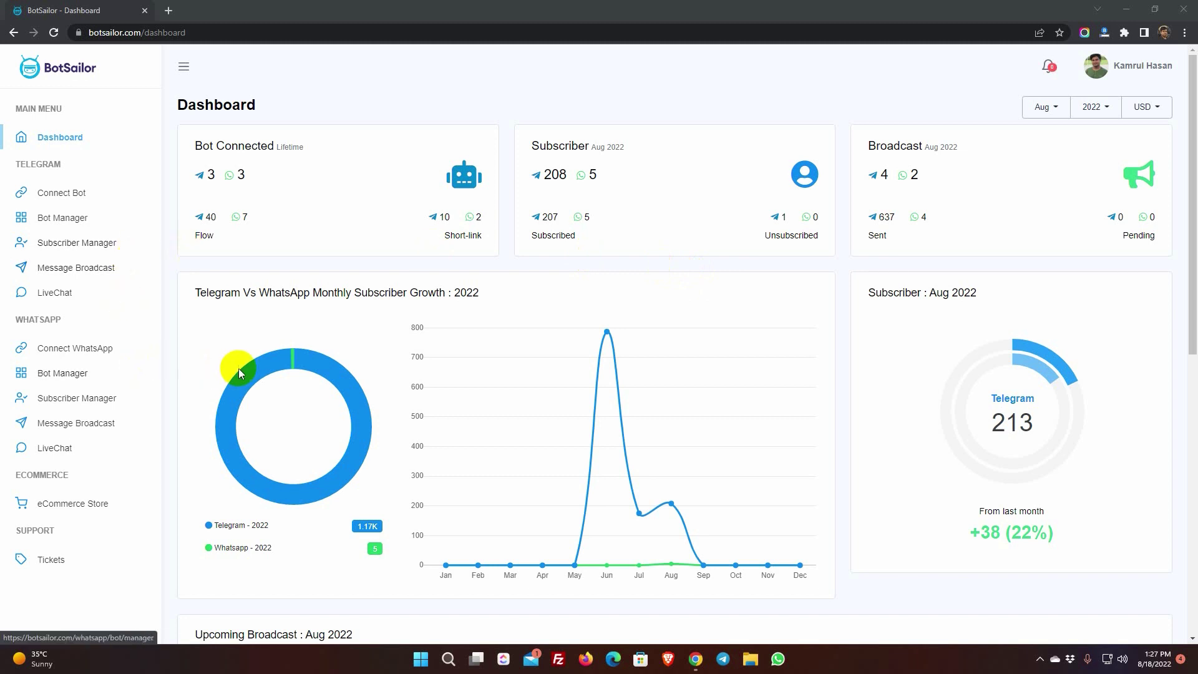
Open BotSailor's Connect WhatsApp Business page to show its webhook URL and verify token
left_click(78, 354)
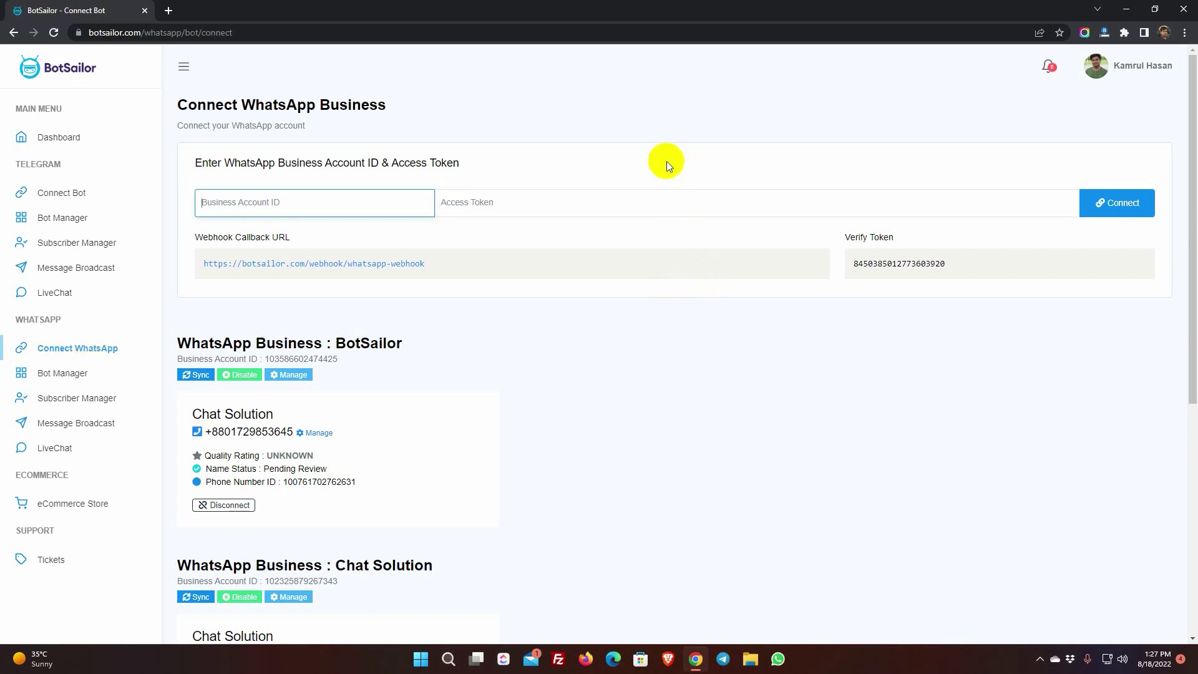
left_click(510, 164)
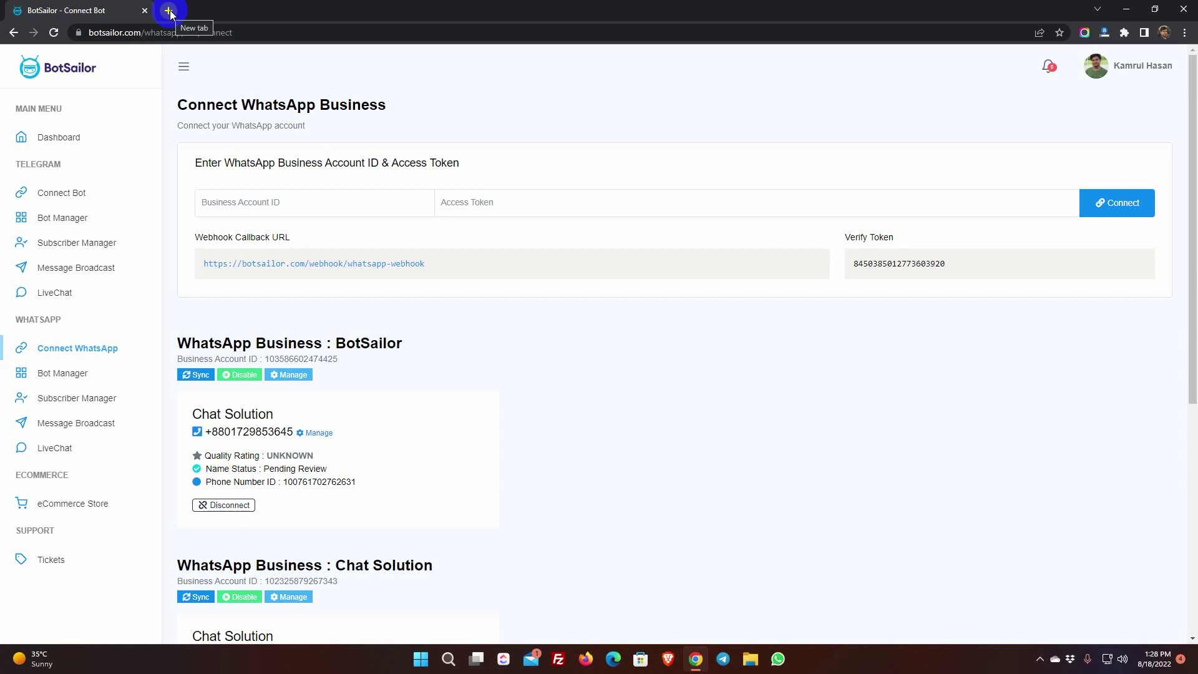
Load developers.facebook.com in a new browser tab
left_click(169, 11)
type("developers.facebook.com")
key("Return")
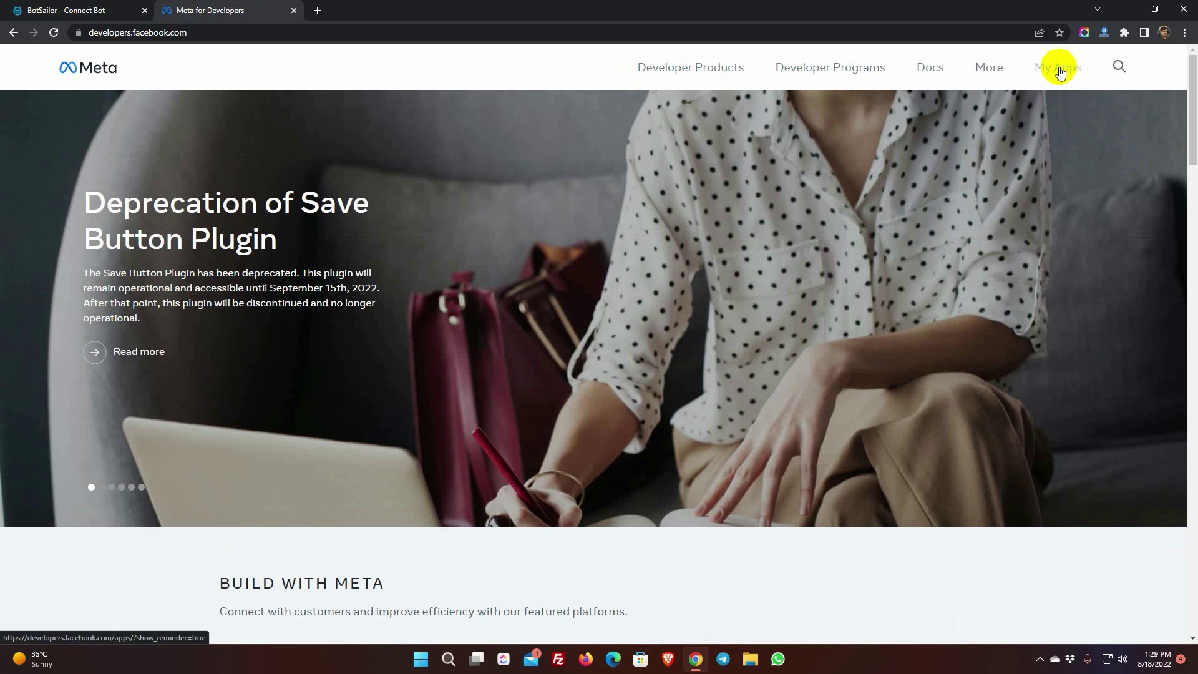
Start a new app from My Apps with the Other use case and Business type
left_click(1059, 70)
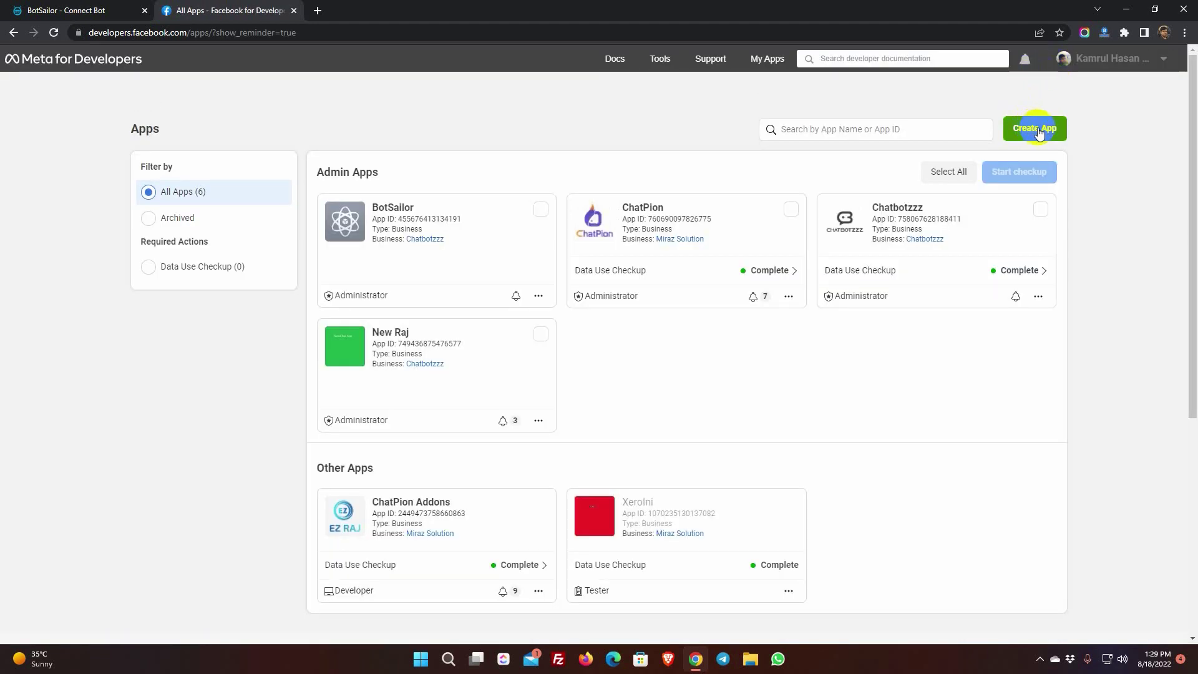
left_click(1037, 131)
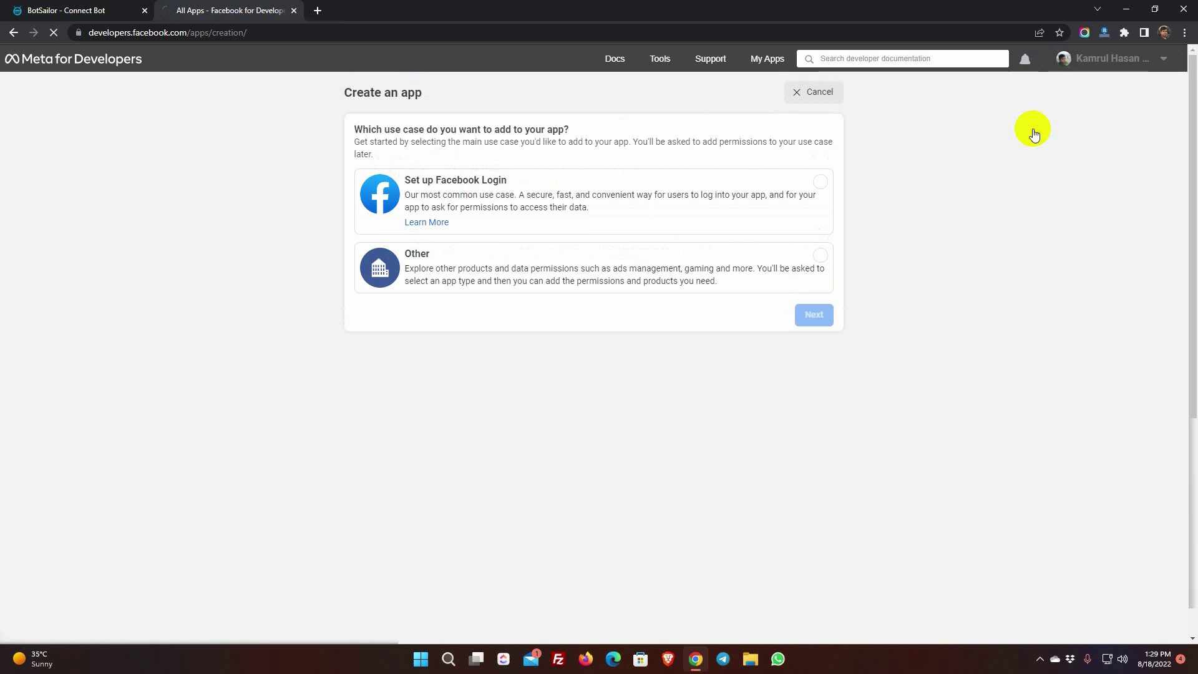
left_click(805, 268)
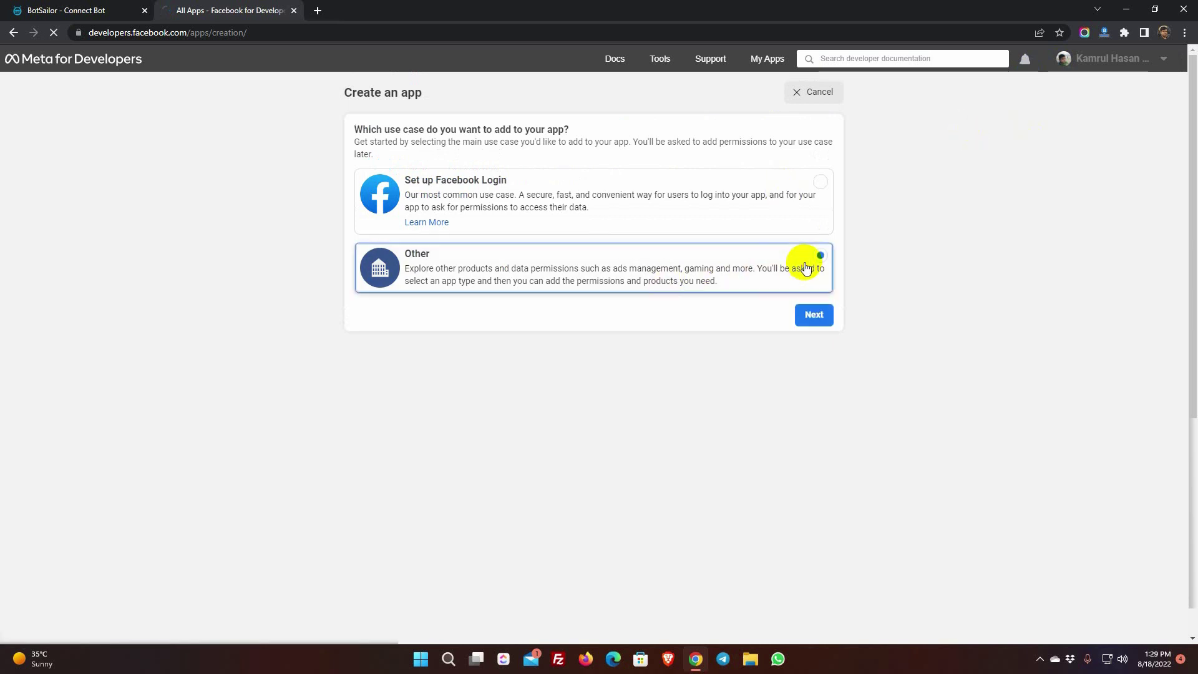
left_click(816, 318)
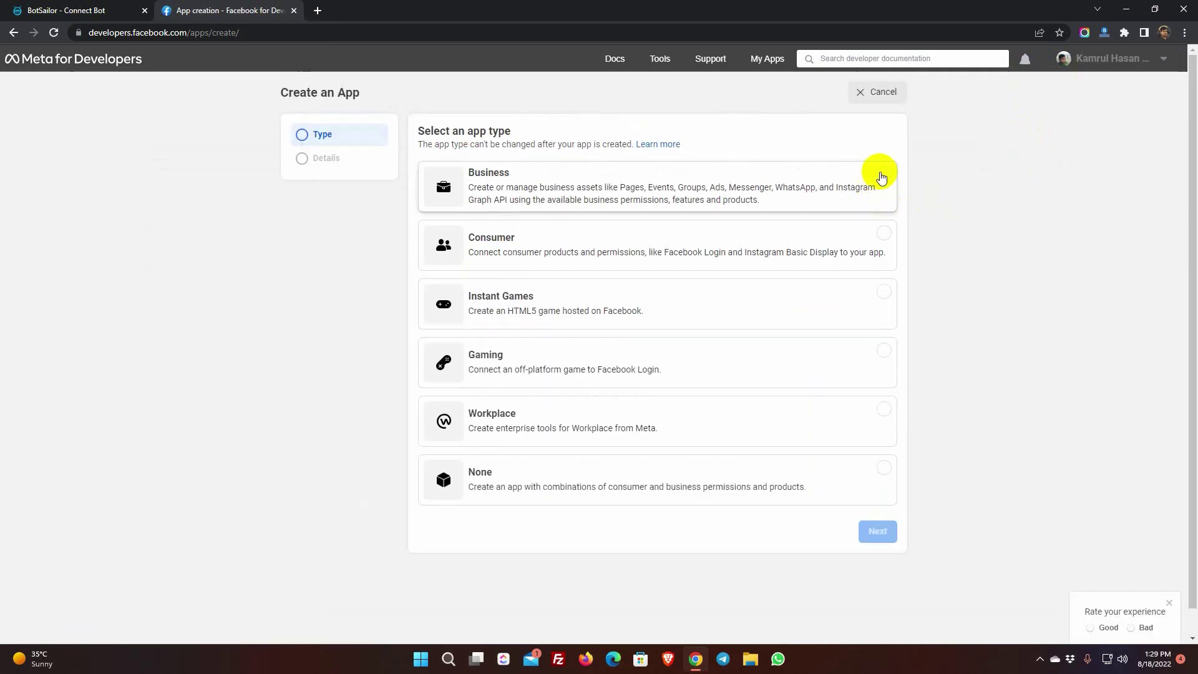
left_click(883, 176)
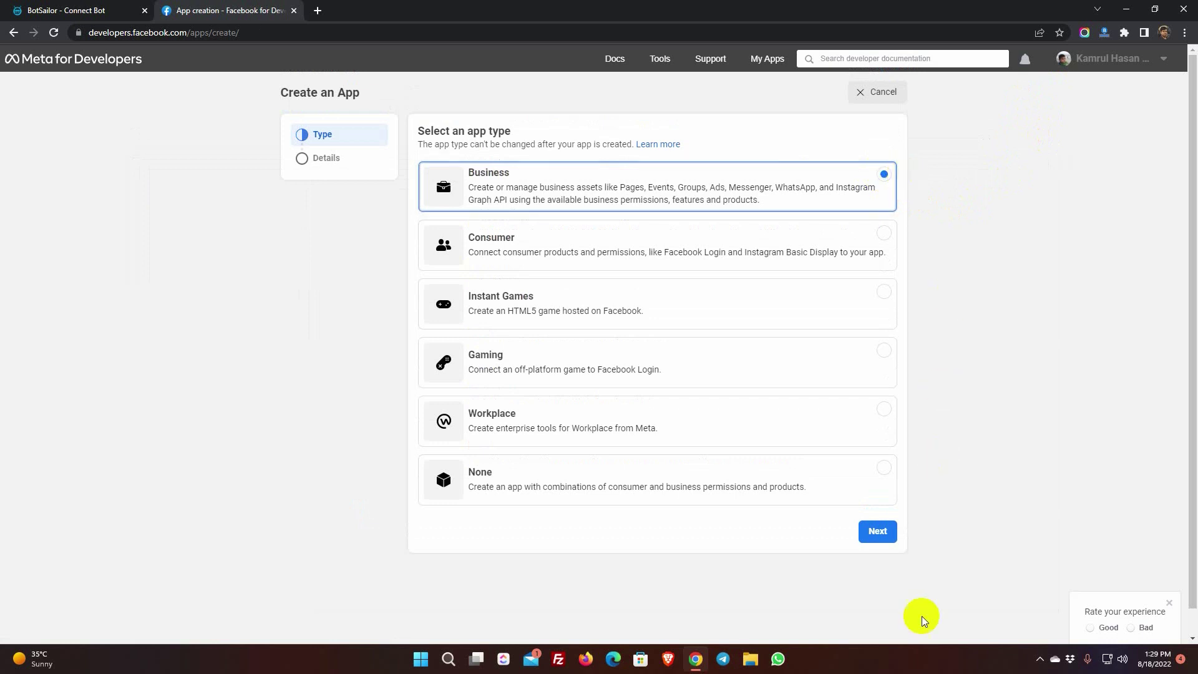
Name the business app 'Boostup Techs', keep the contact email, and create it after re-entering the password
left_click(877, 532)
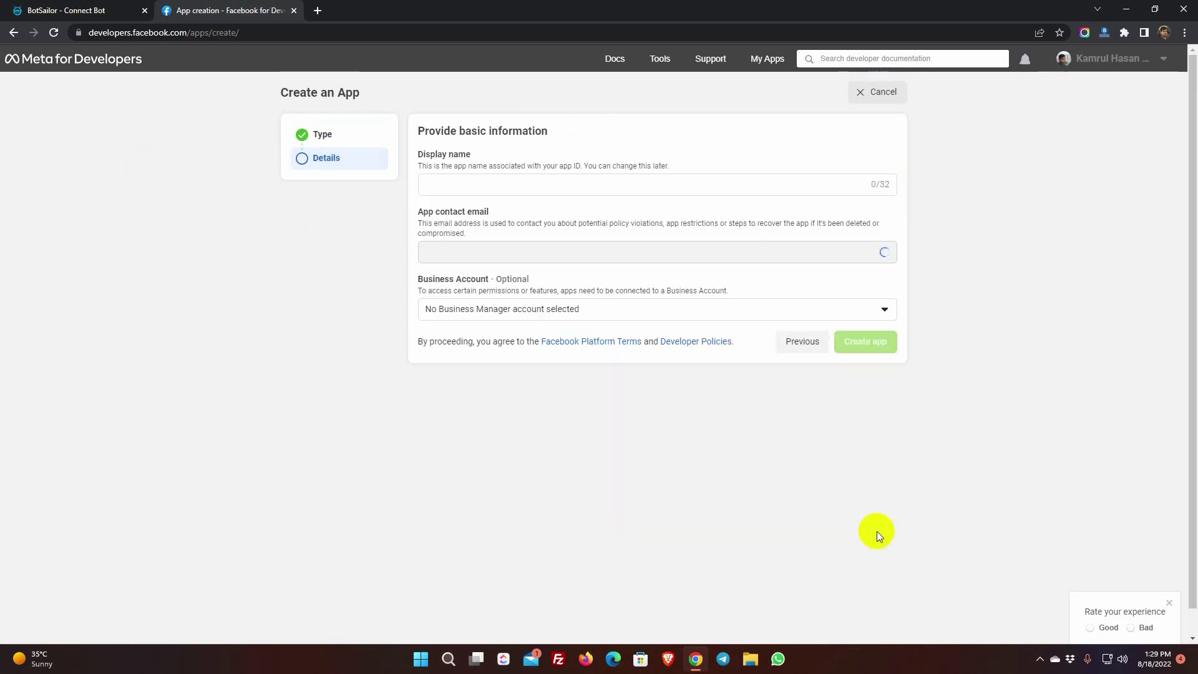
left_click(515, 185)
type("Boos")
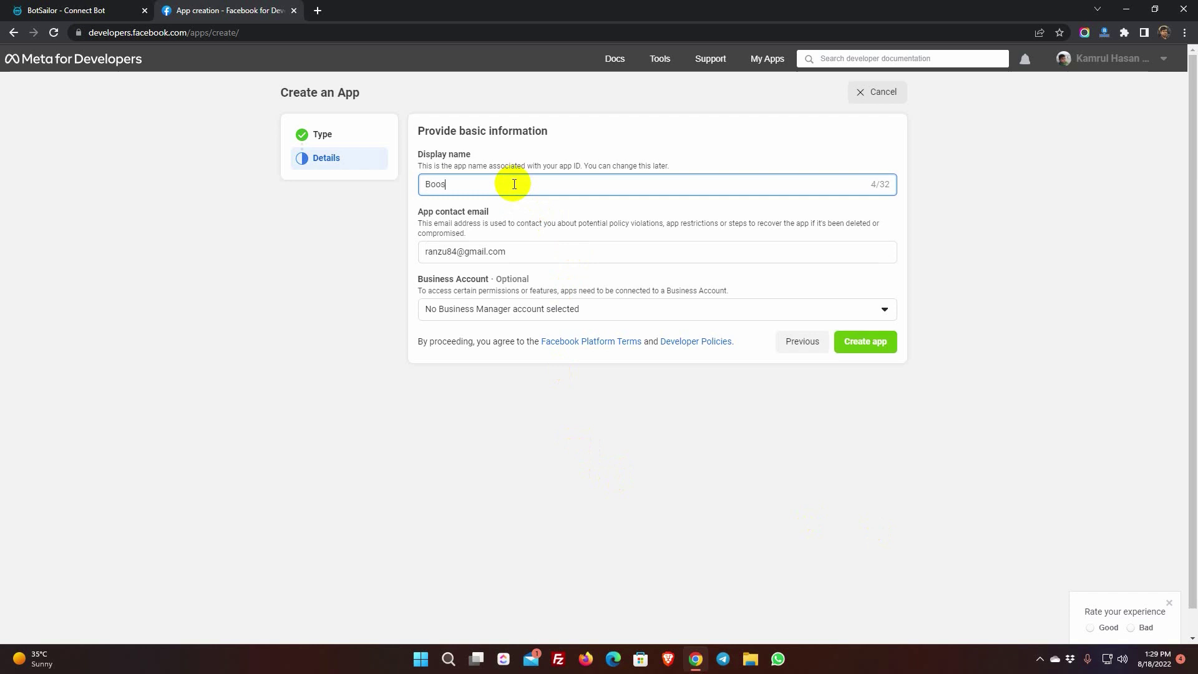
type("tup Techs")
left_click(551, 253)
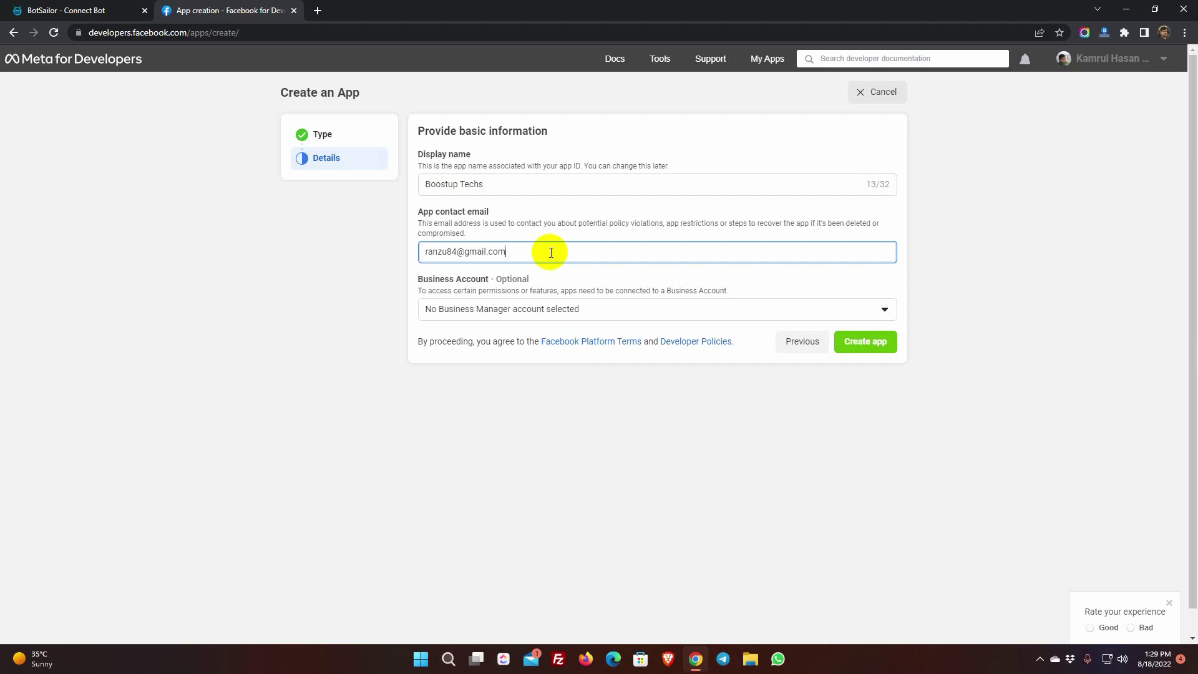
key("Tab")
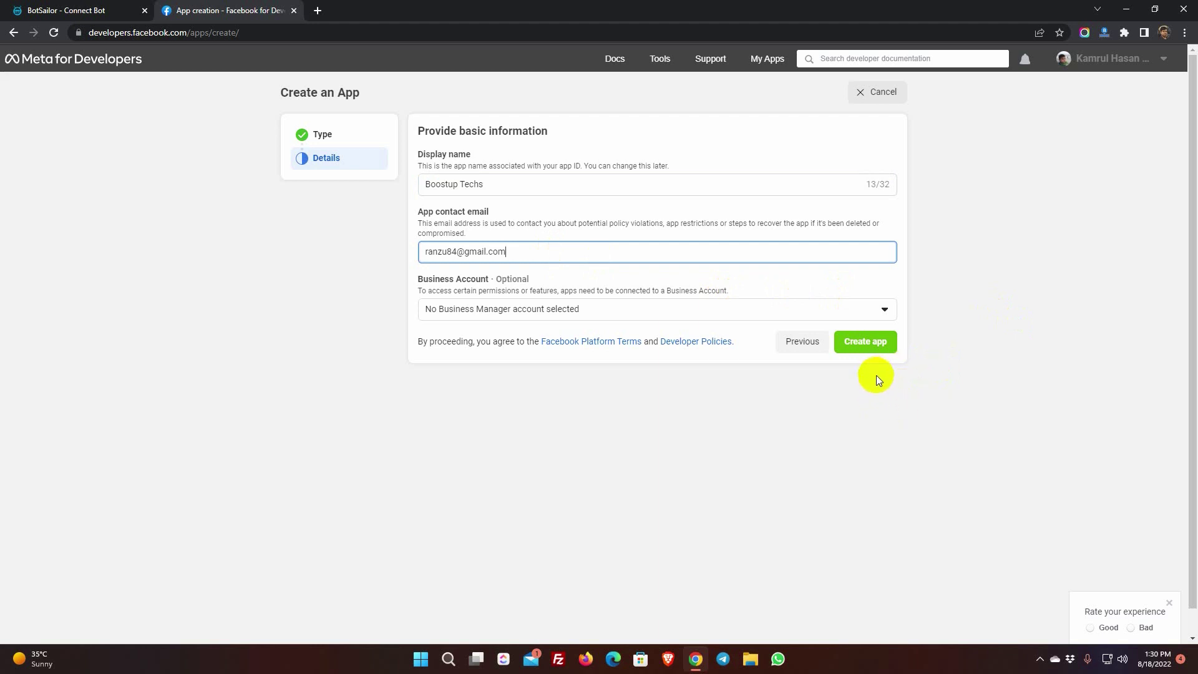
left_click(869, 348)
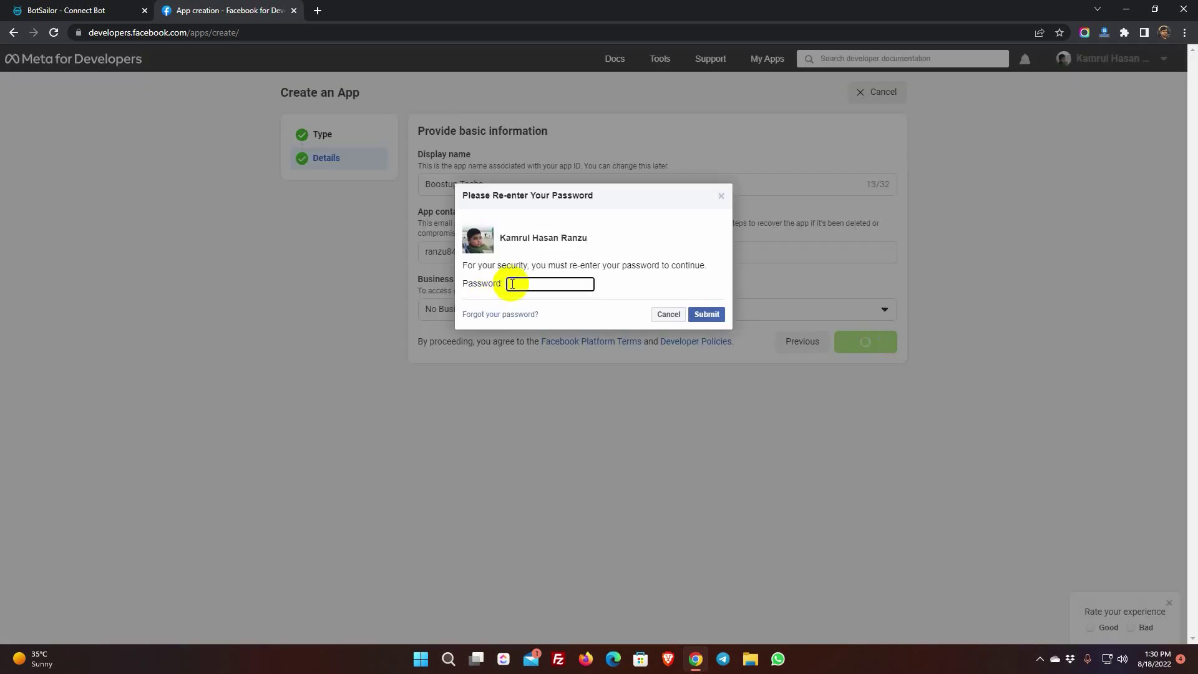
type("•••••")
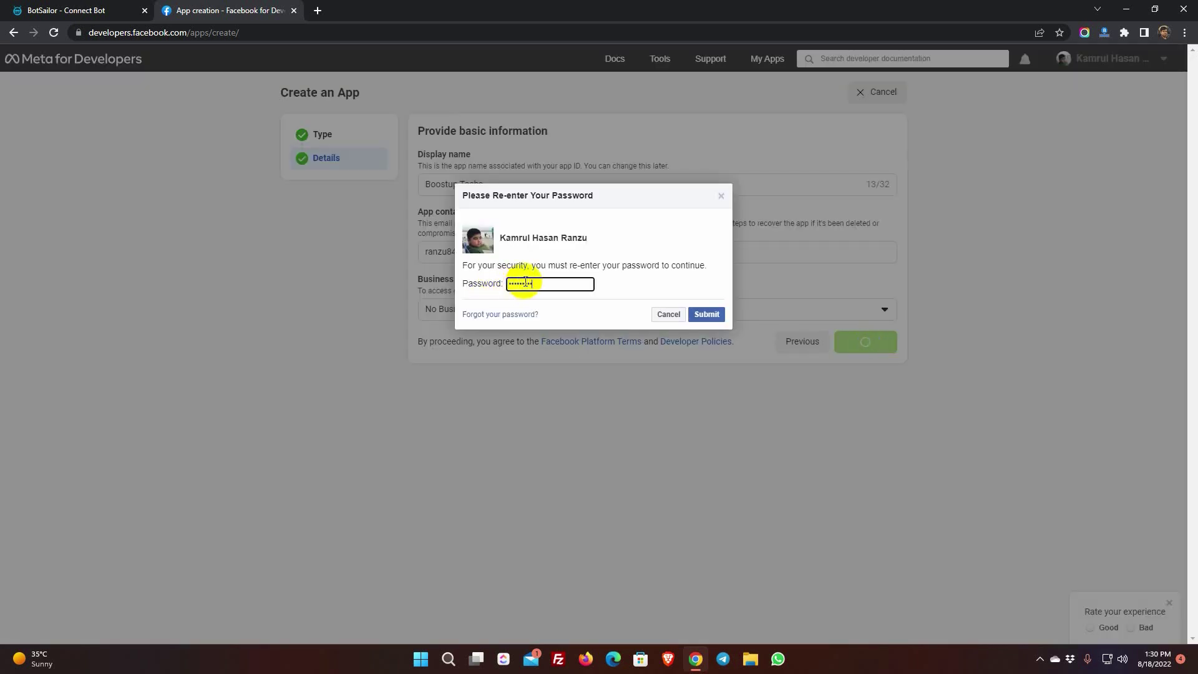
left_click(705, 314)
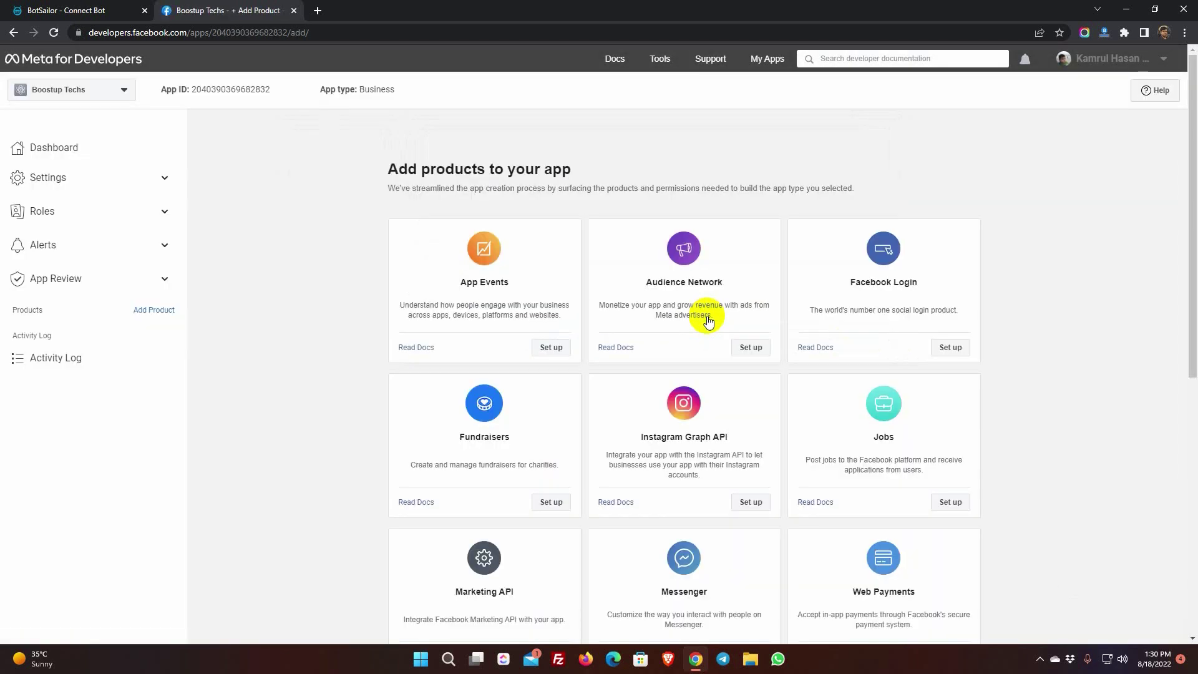
Set up the WhatsApp product, leaving 'Create a business account' selected, and continue
scroll(1073, 311, "down", 6)
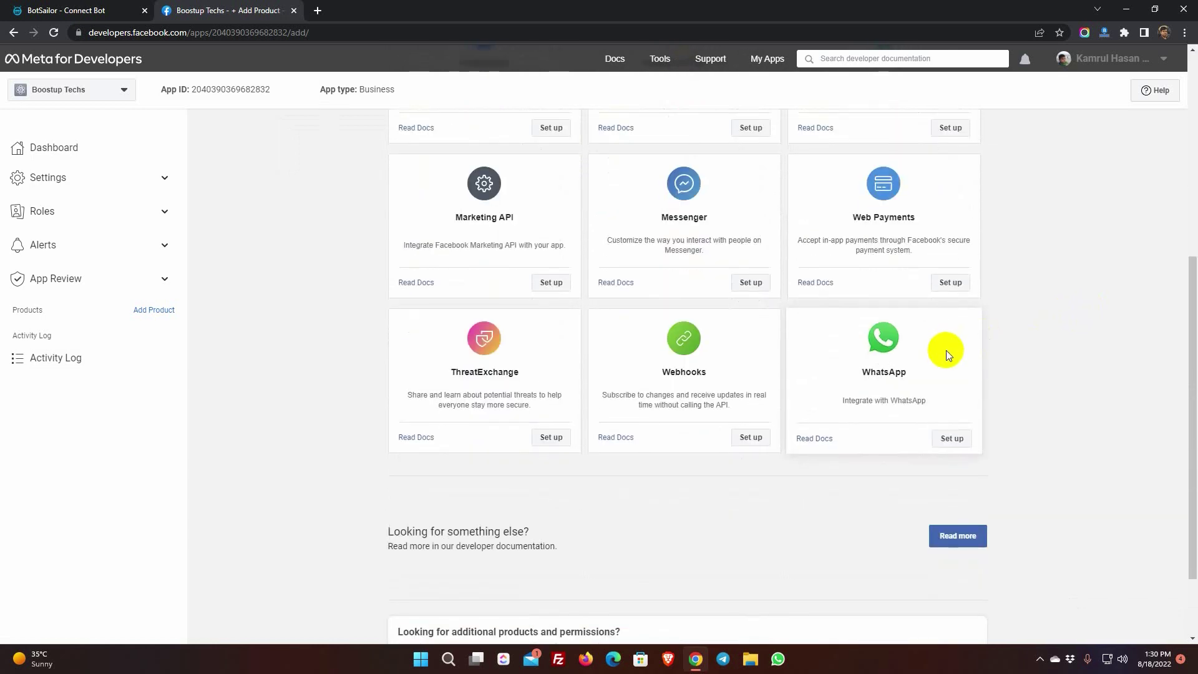
left_click(950, 439)
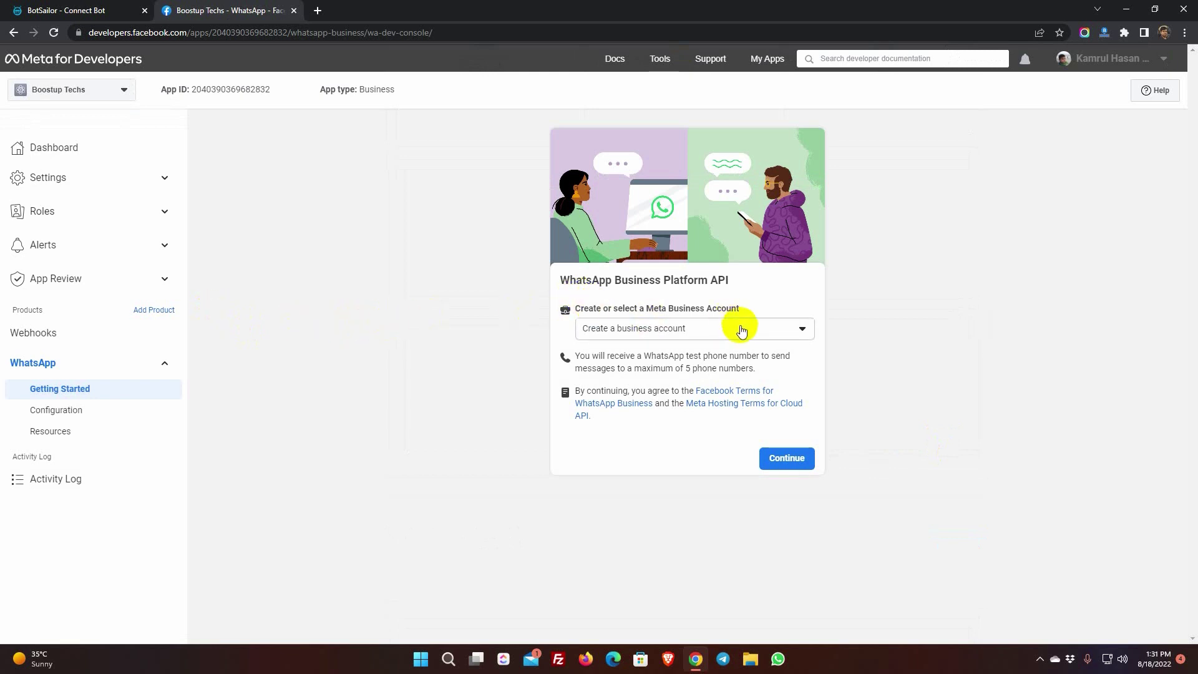
left_click(772, 330)
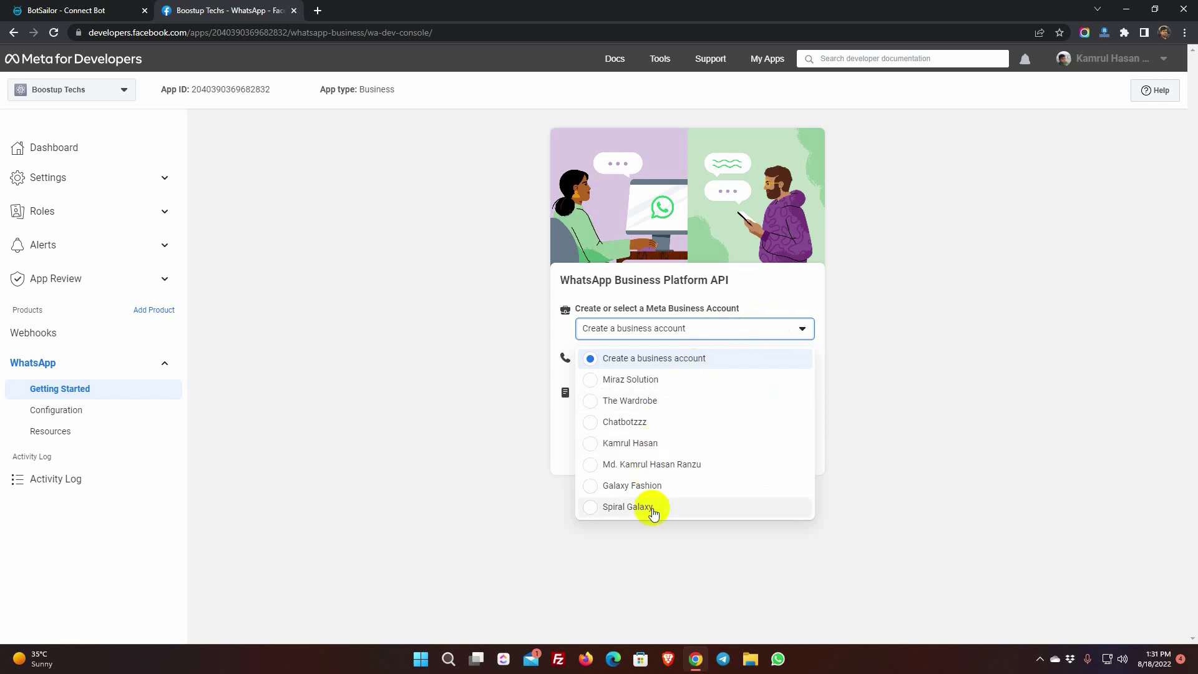
left_click(703, 360)
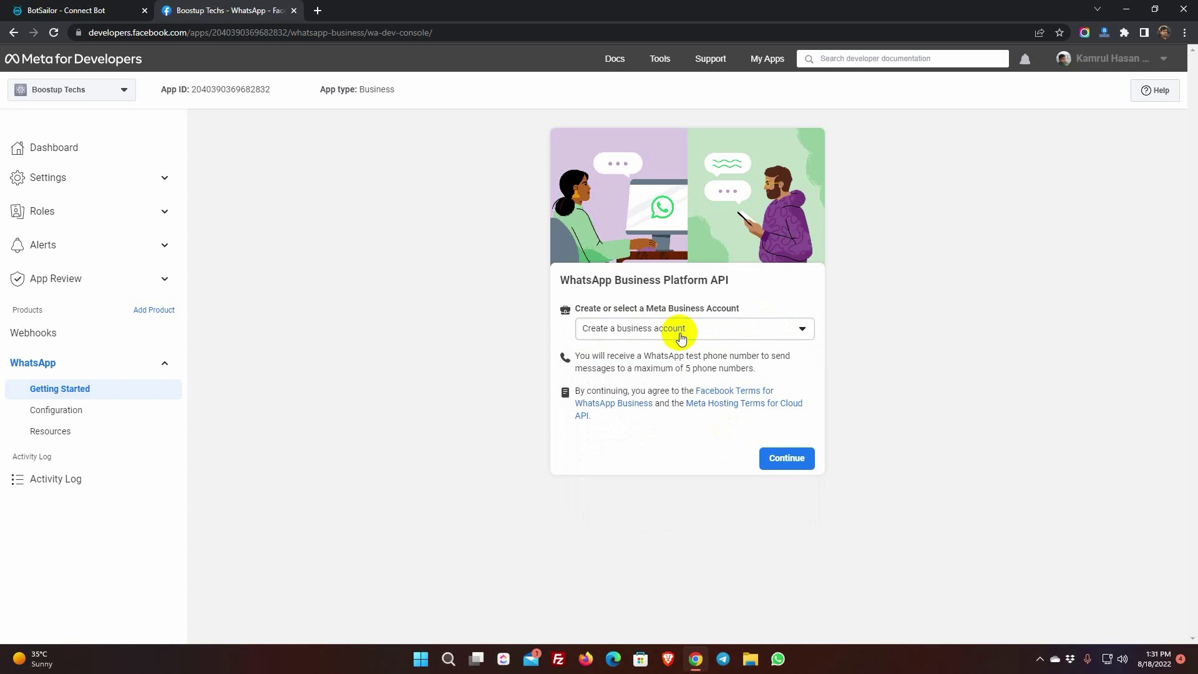
left_click(786, 459)
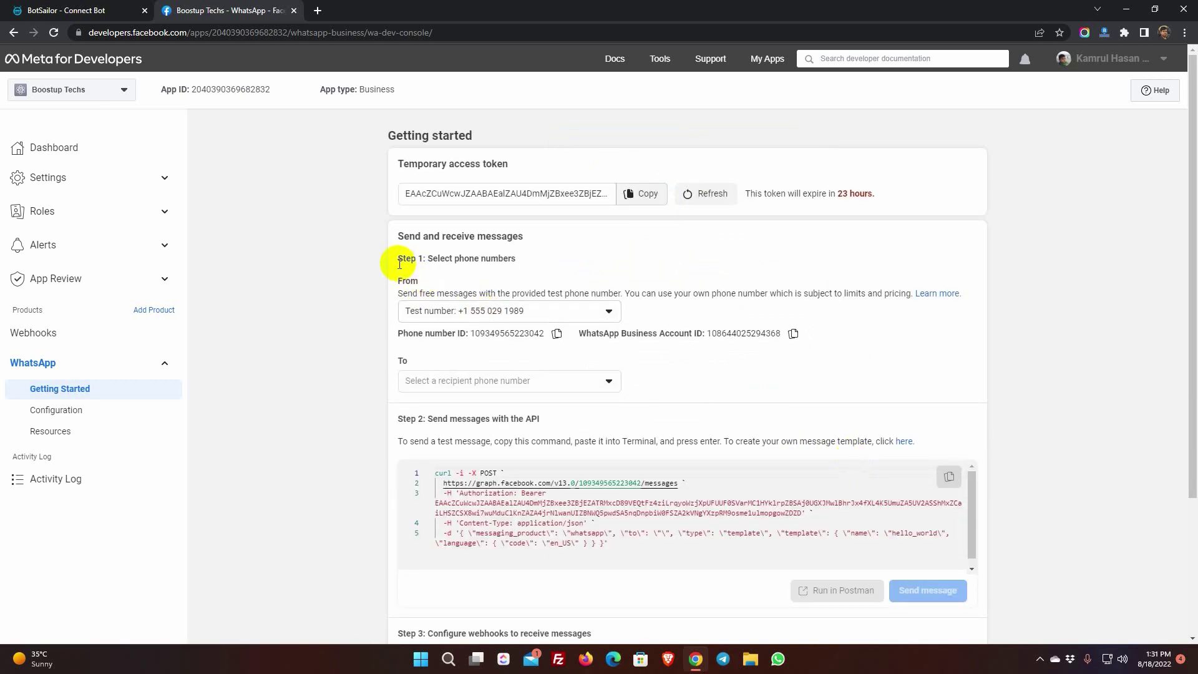
Review the Getting started steps and go to webhook configuration from Step 3
left_click_drag(397, 260, 597, 279)
scroll(597, 279, "down", 2)
left_click_drag(397, 294, 566, 294)
scroll(536, 345, "down", 1)
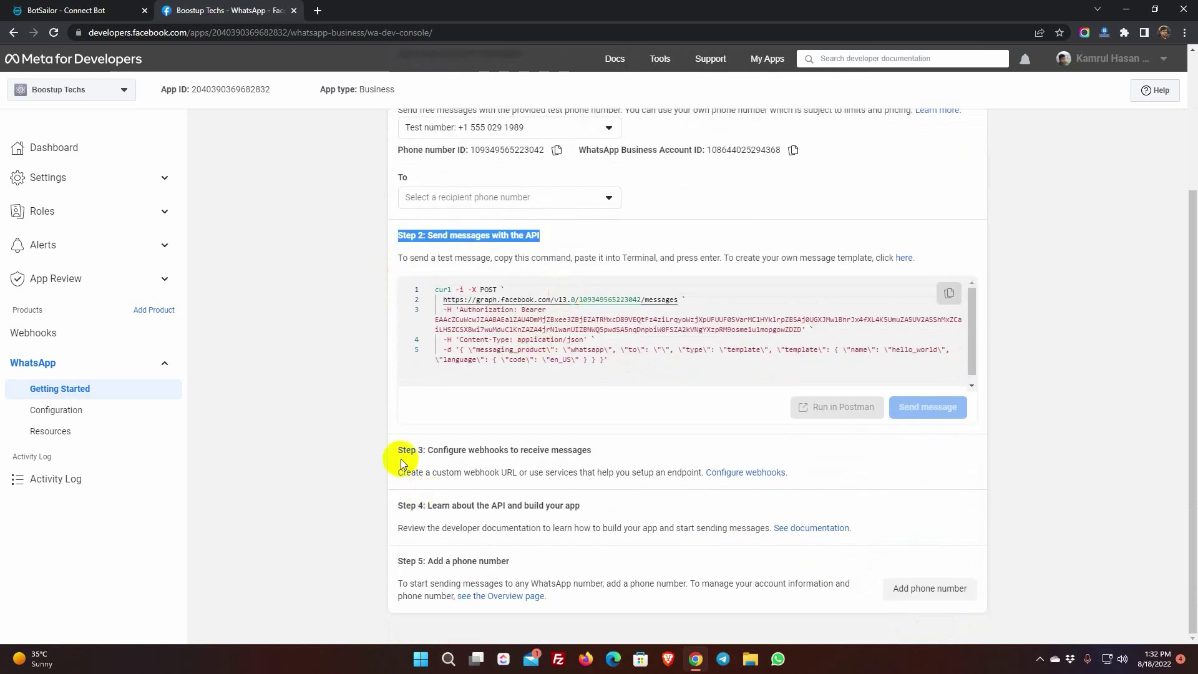
left_click_drag(398, 450, 612, 451)
left_click(630, 449)
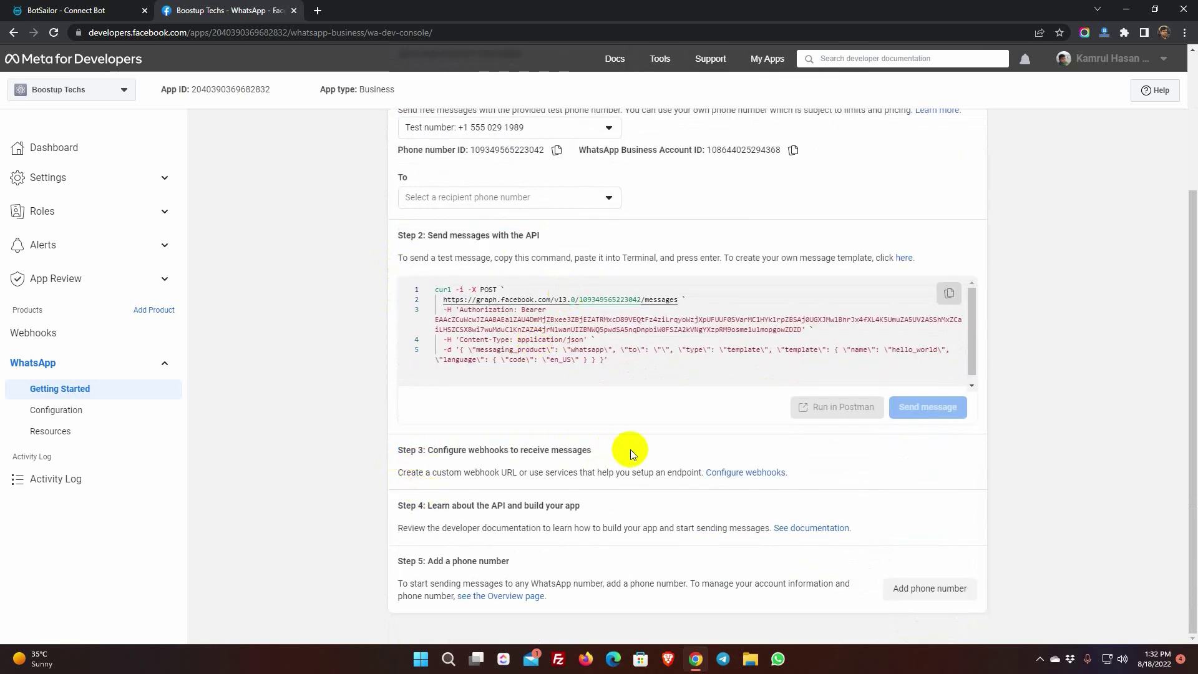
left_click(765, 474)
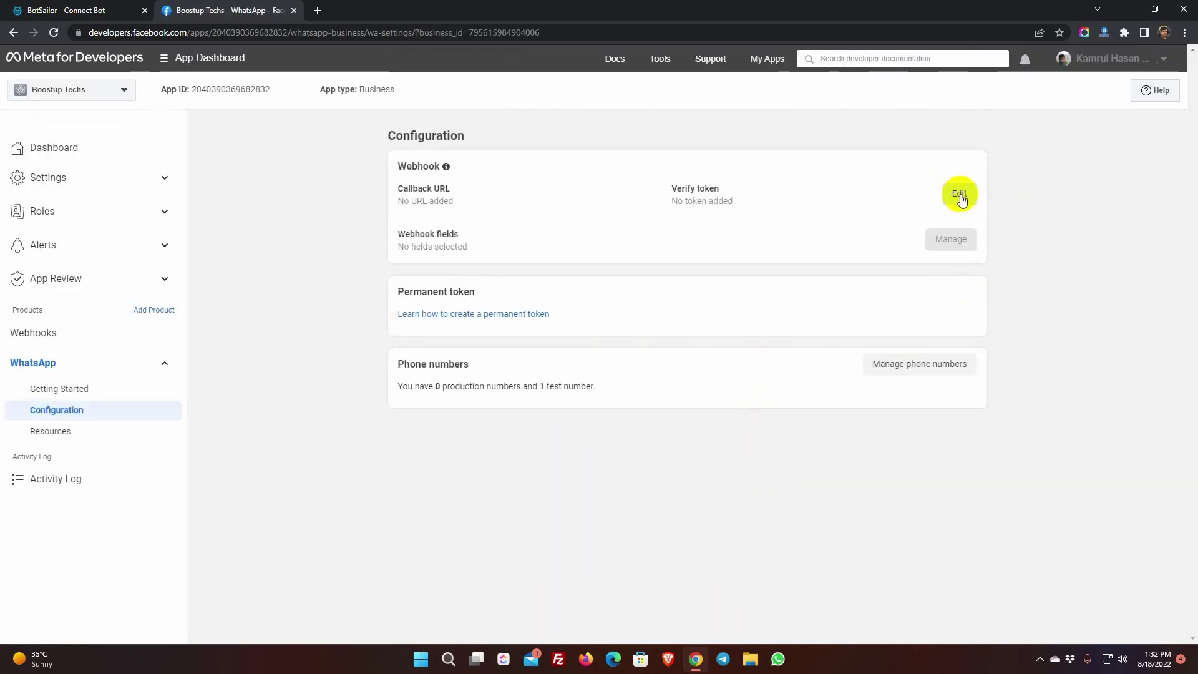
left_click(959, 194)
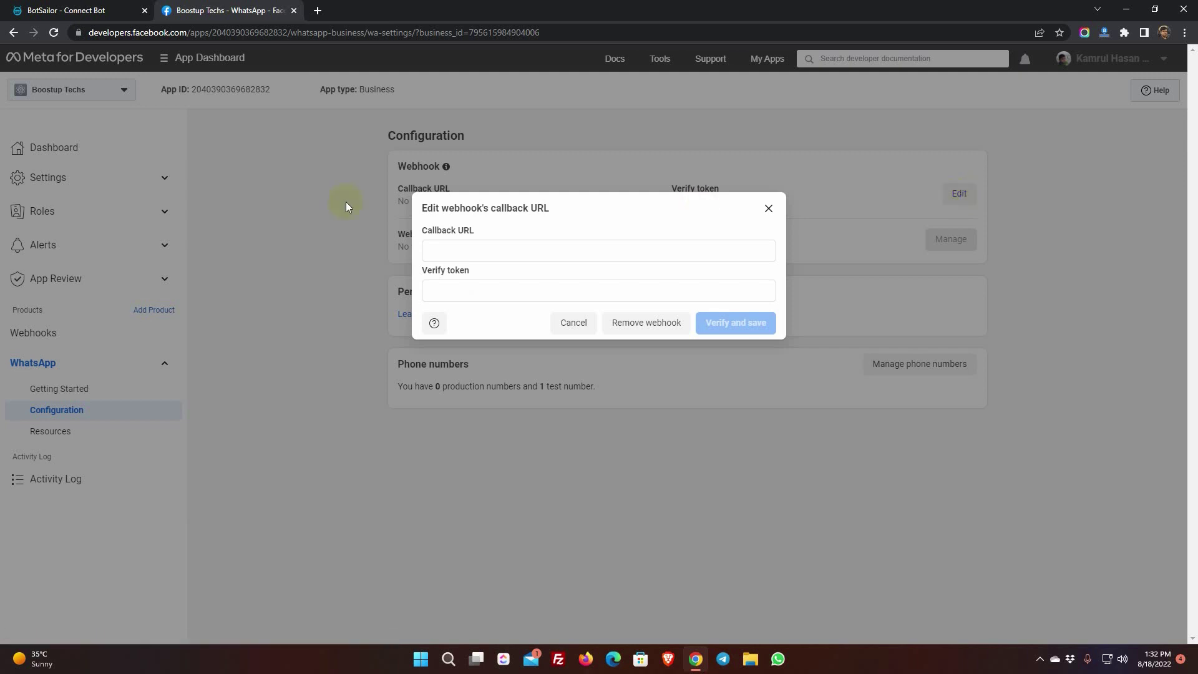
left_click(454, 249)
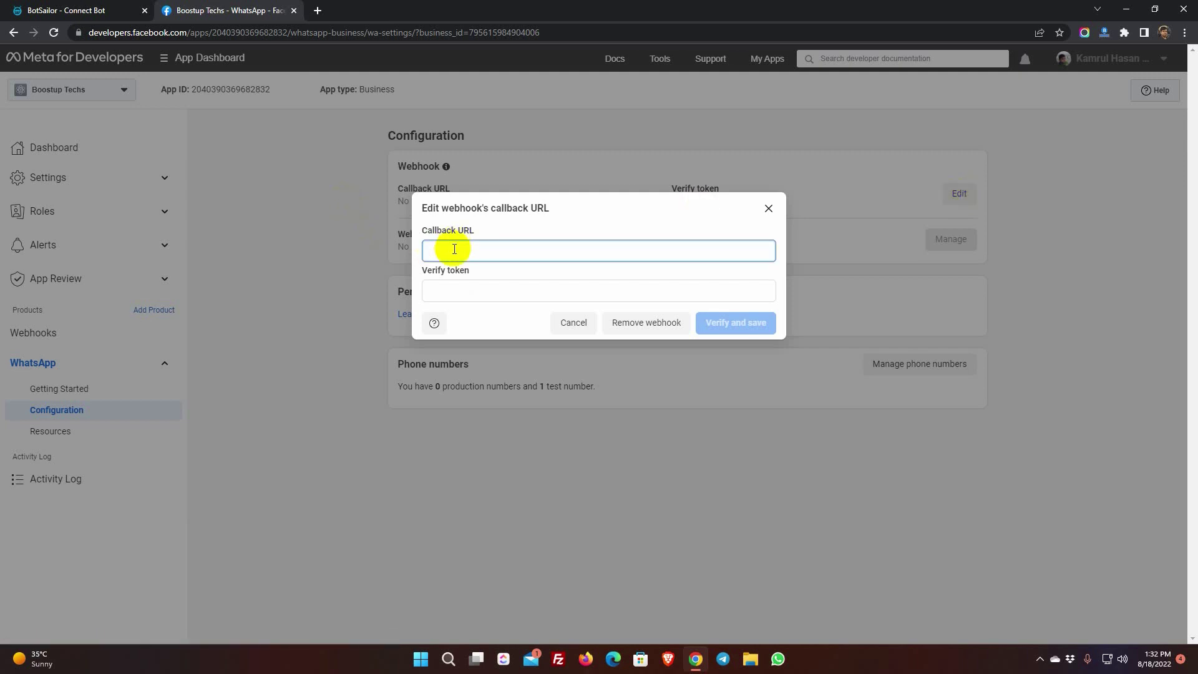
left_click(448, 292)
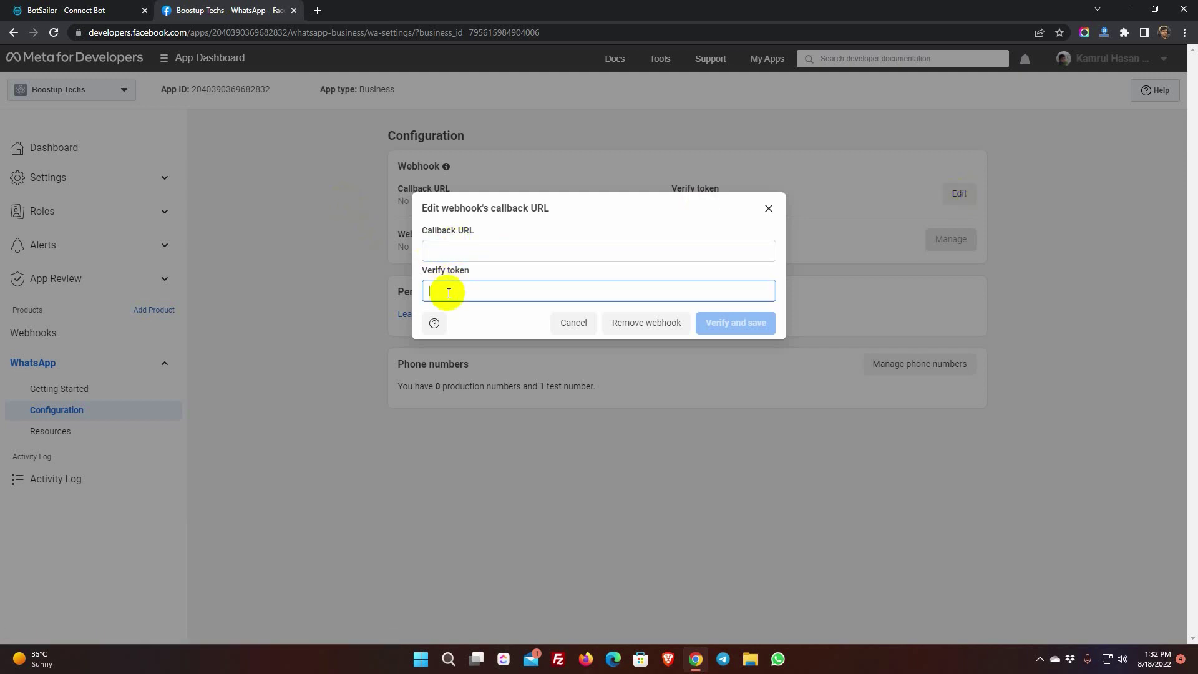
left_click(88, 8)
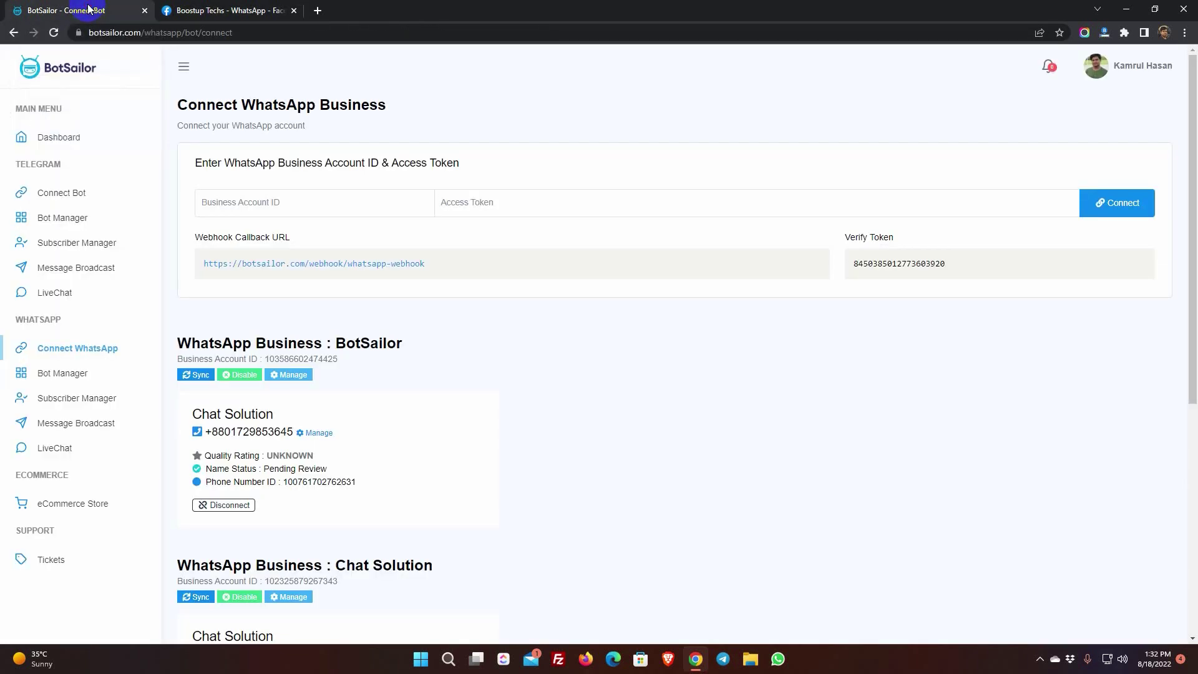
triple_click(269, 237)
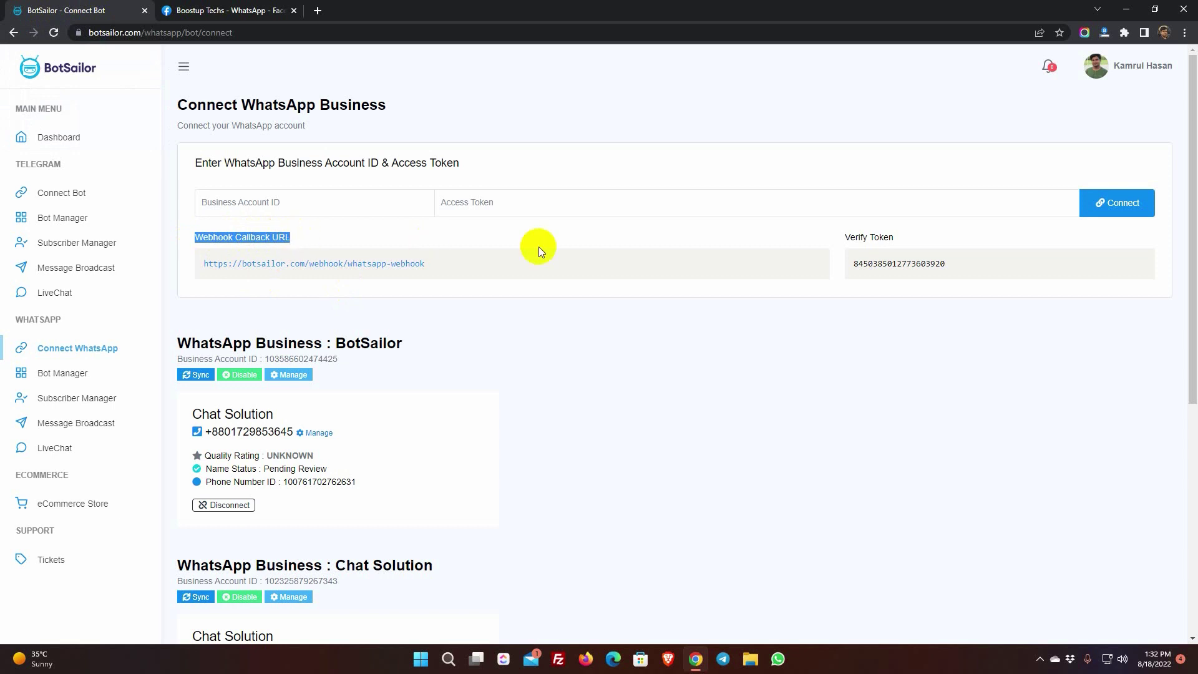
left_click(811, 265)
left_click(231, 10)
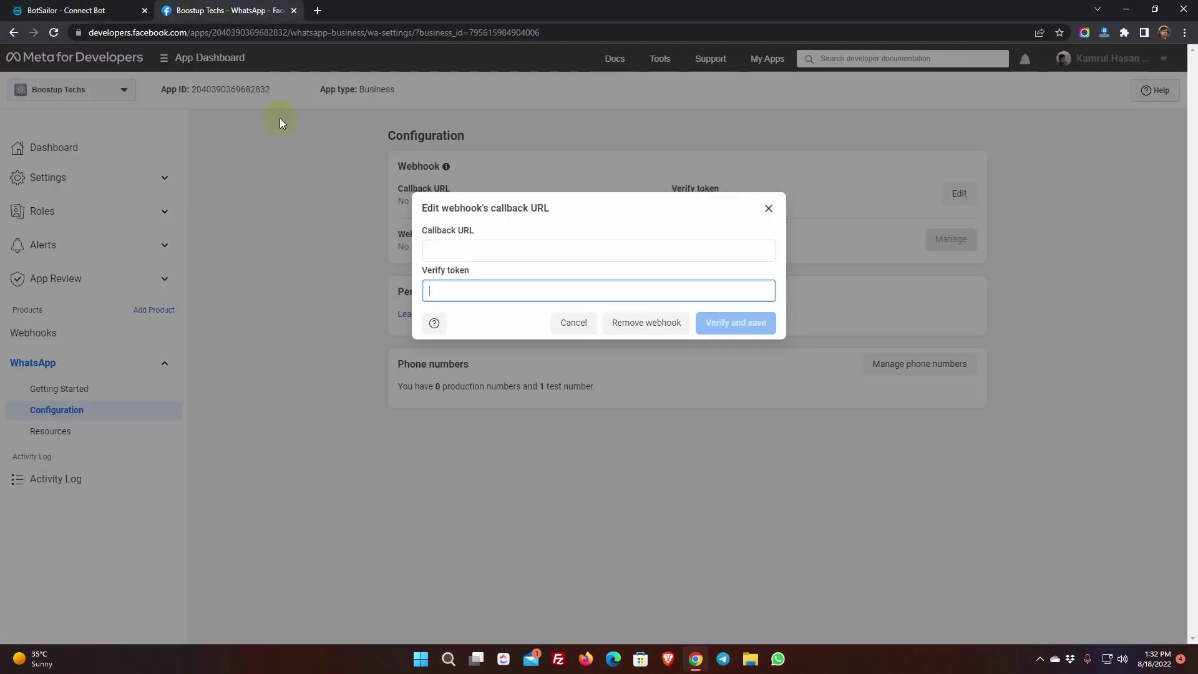
left_click(521, 250)
key("ctrl+v")
key("Tab")
Copy BotSailor's verify token into the Verify token field, then verify and save
left_click(81, 10)
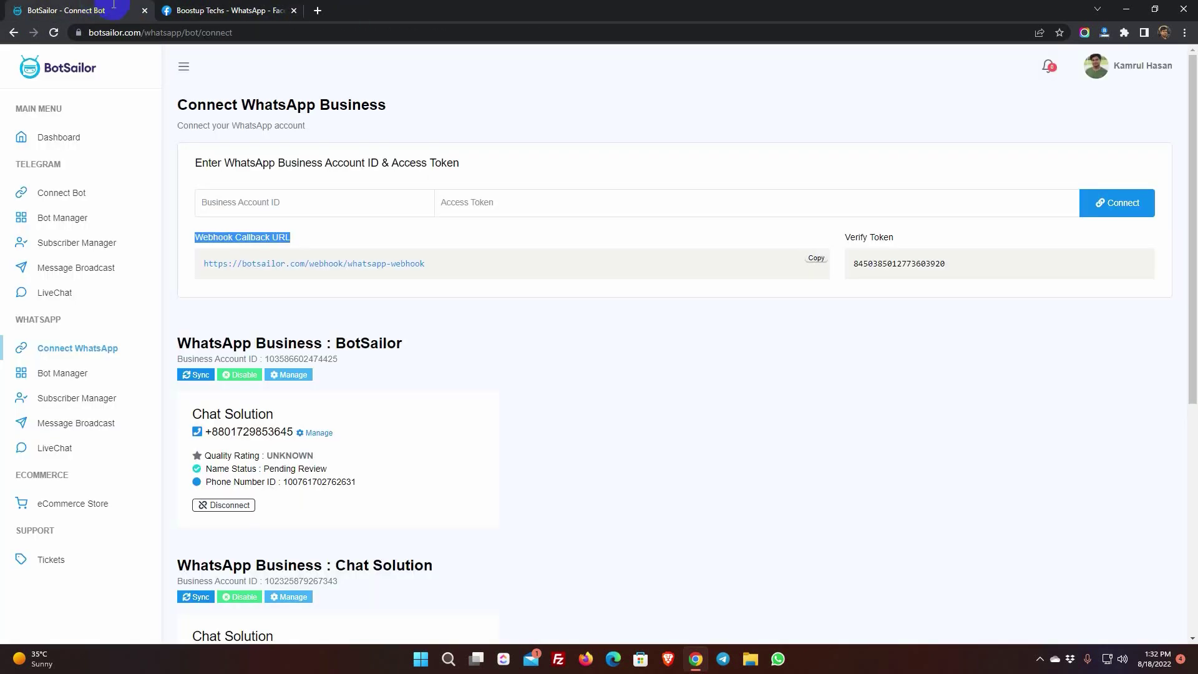
left_click(1141, 258)
left_click(268, 10)
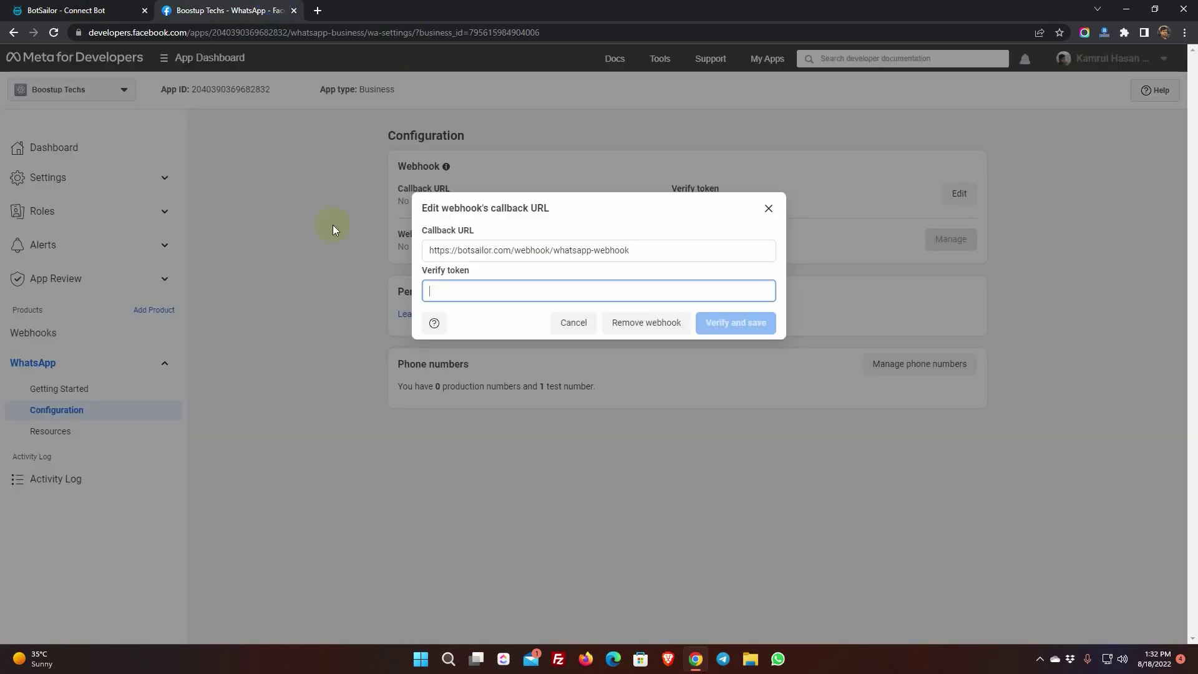
left_click(561, 288)
key("ctrl+v")
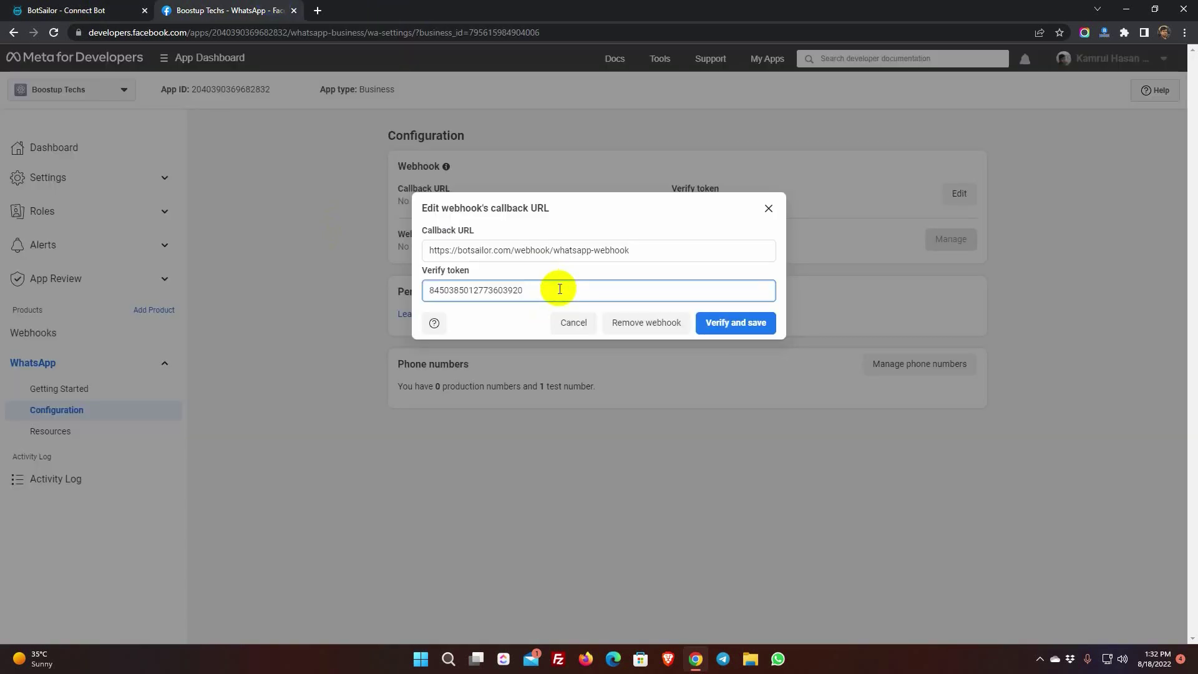
left_click(745, 326)
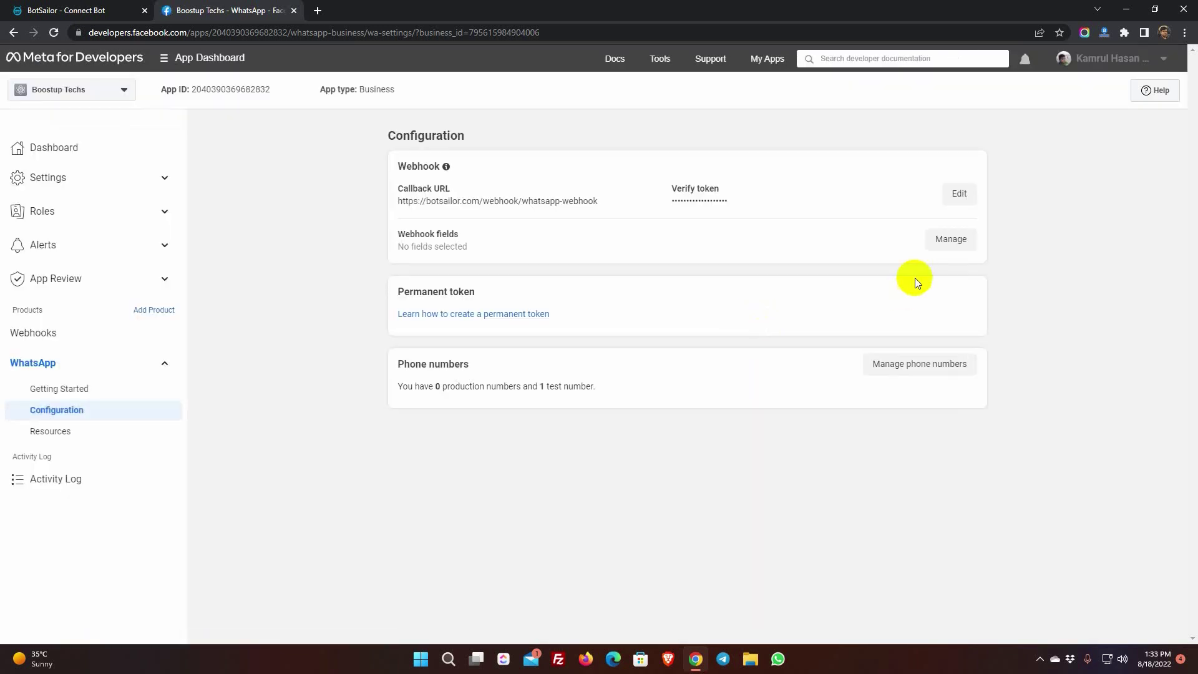
Subscribe the WhatsApp webhook to the messages field (v14.0)
left_click(954, 242)
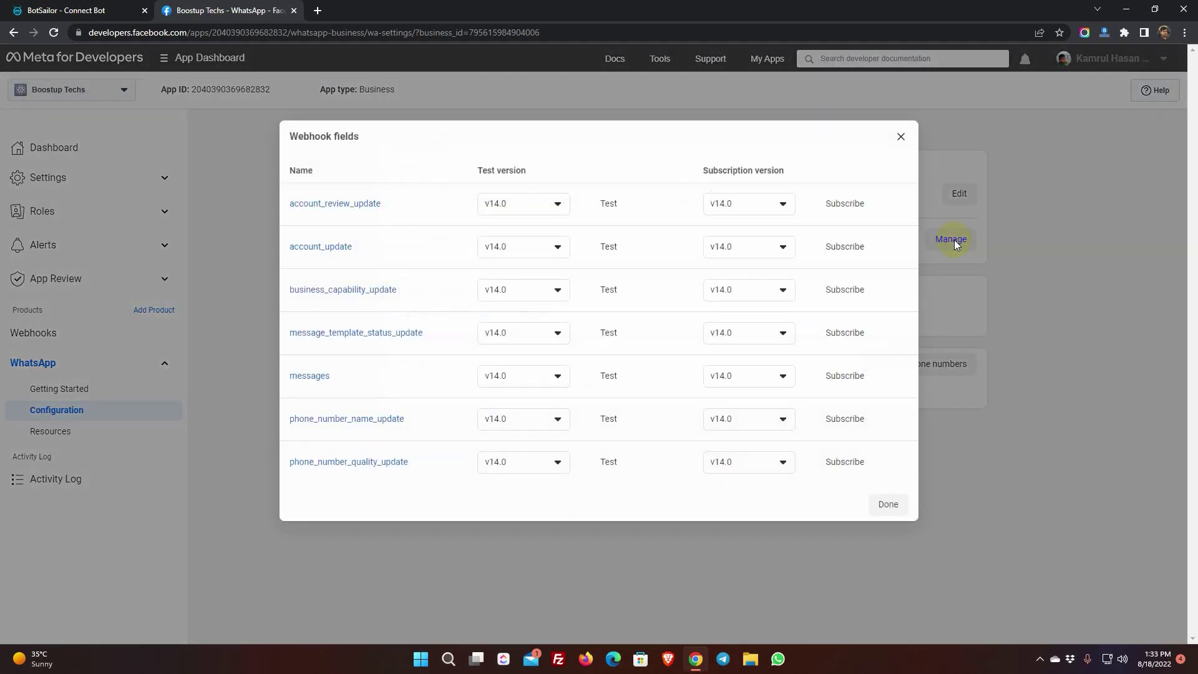
left_click(305, 379)
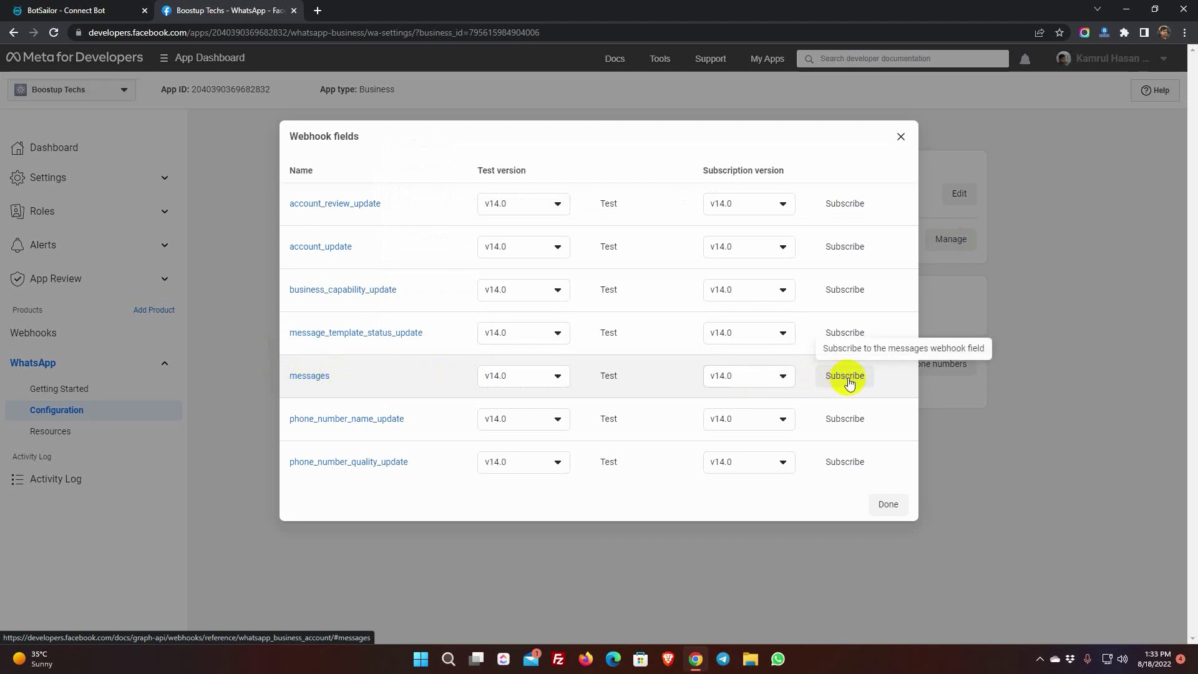
left_click(846, 378)
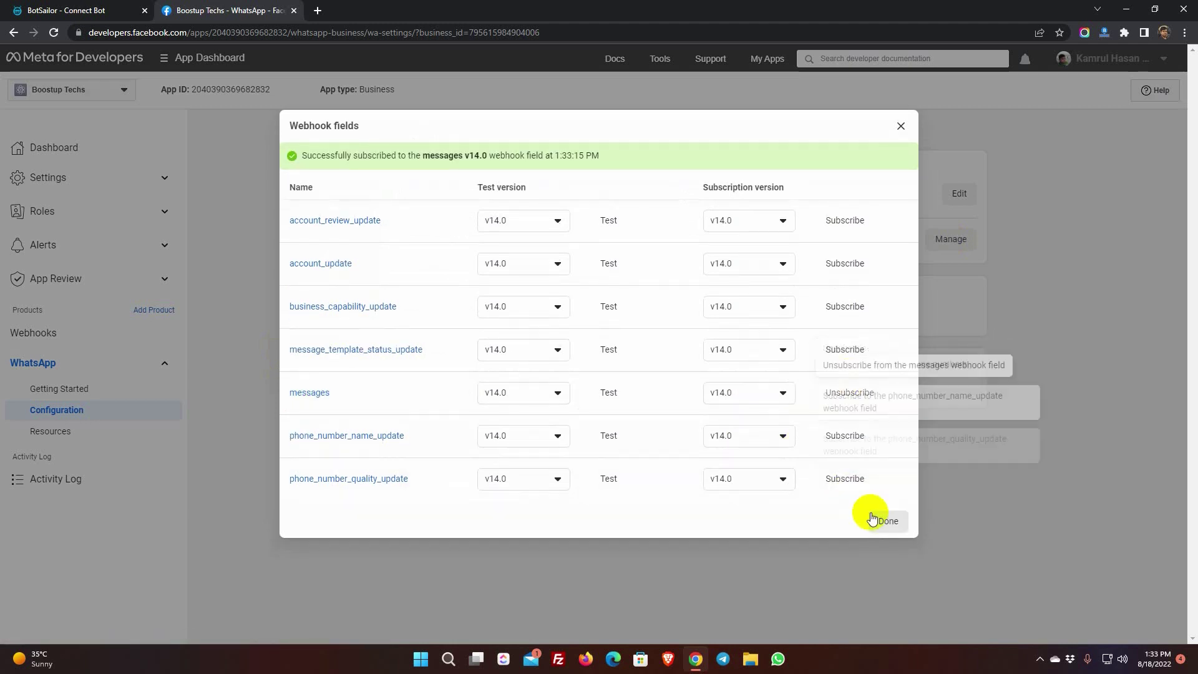
left_click(889, 520)
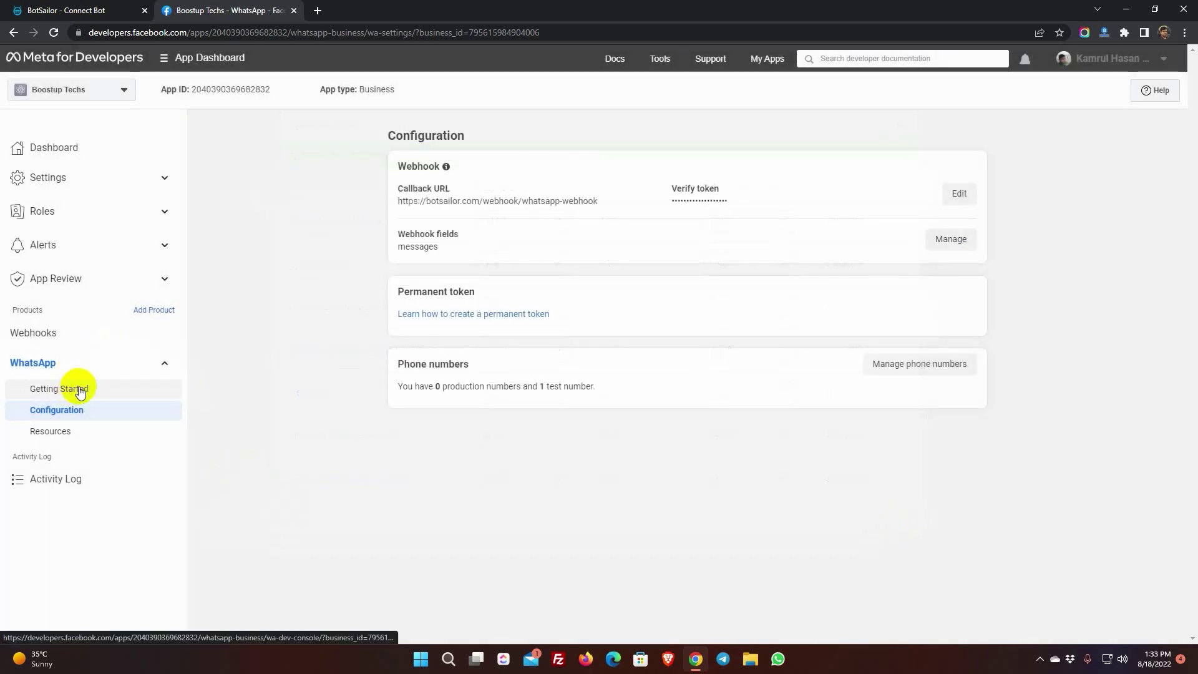
Go to WhatsApp Getting started and start adding a phone number from Step 5
left_click(80, 392)
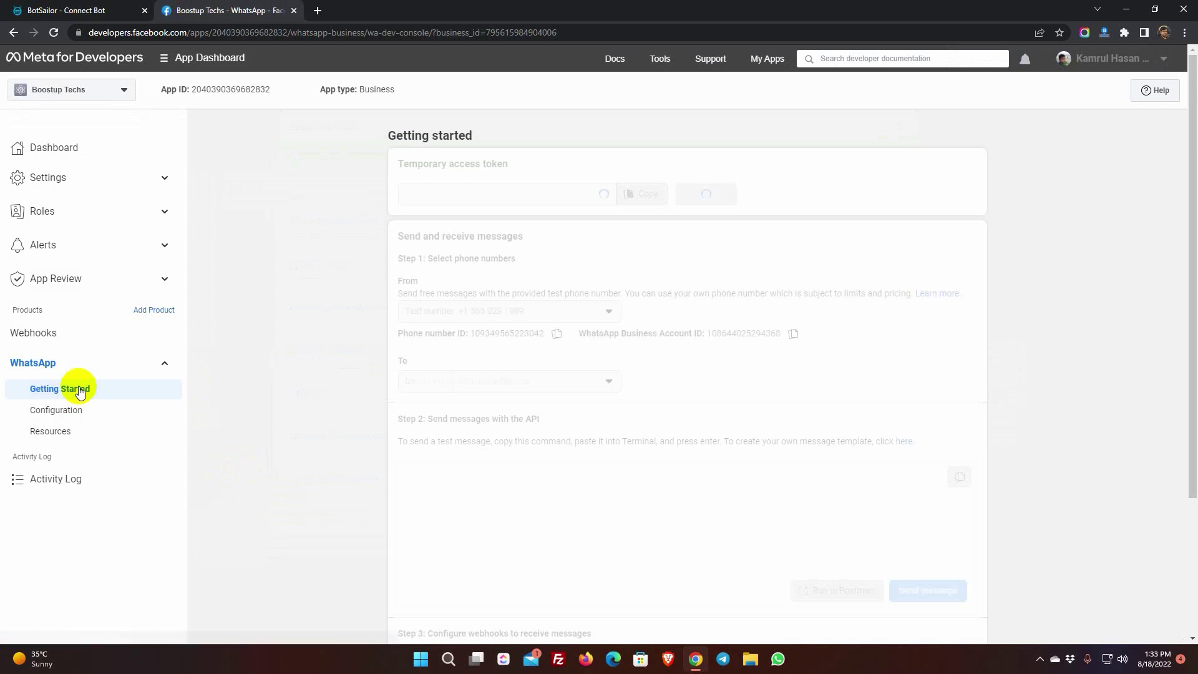
scroll(1007, 428, "down", 3)
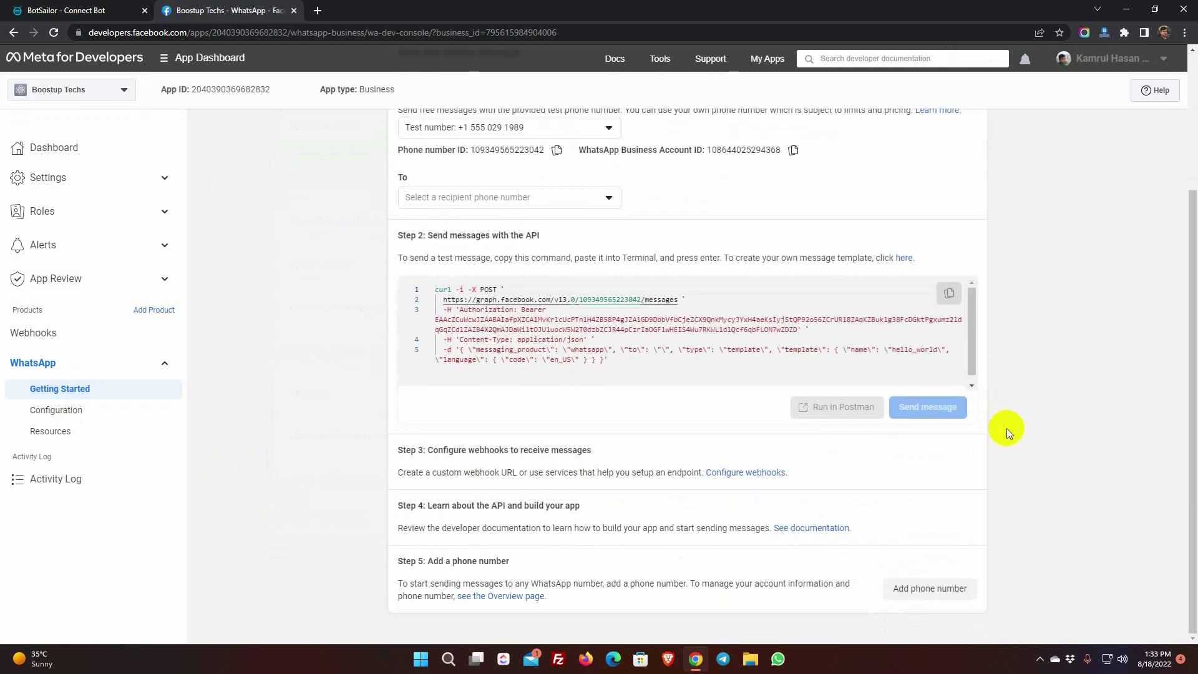
left_click_drag(397, 503, 611, 503)
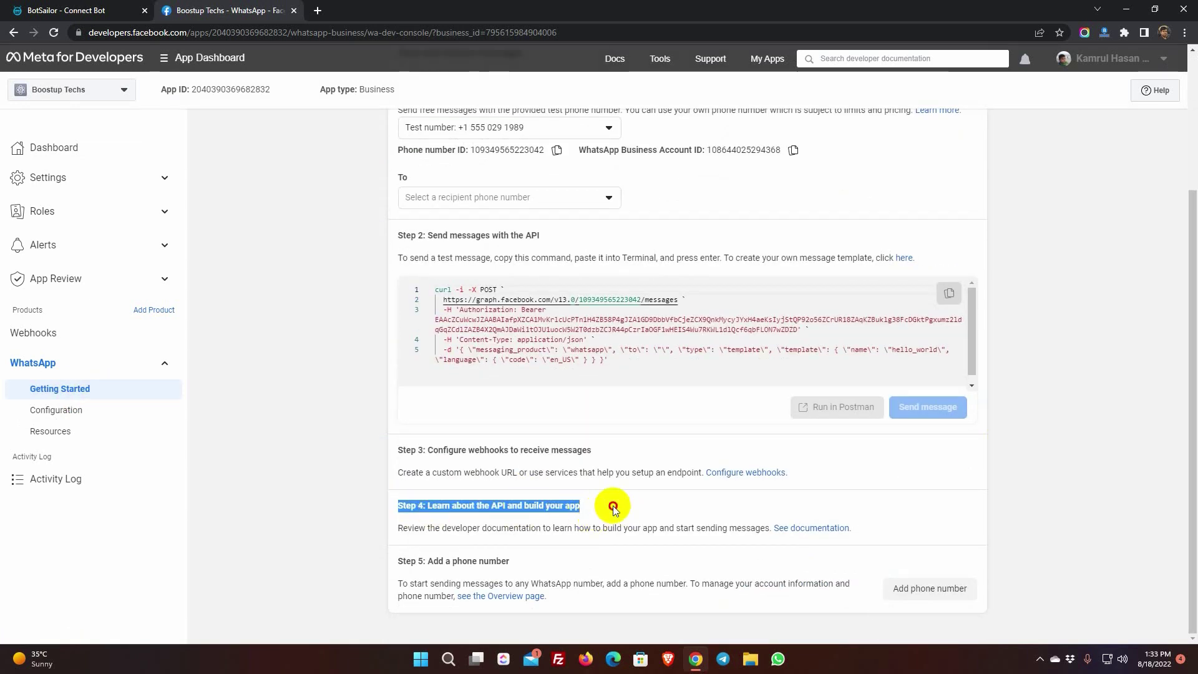
left_click(608, 504)
left_click_drag(399, 561, 529, 564)
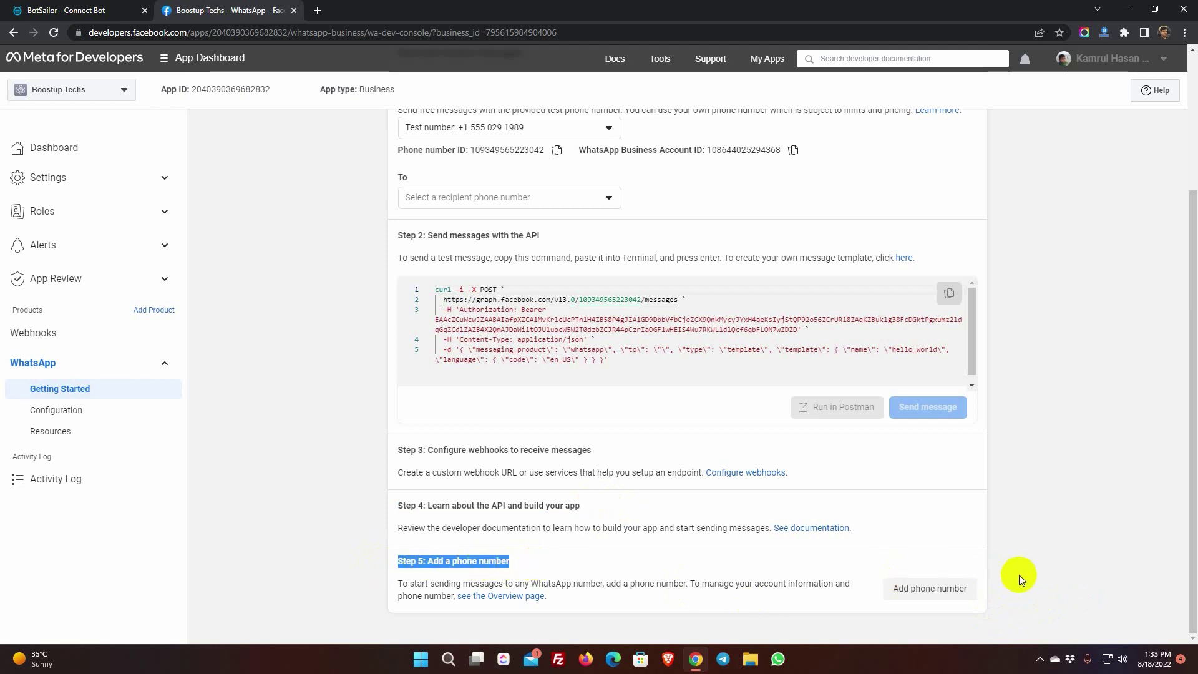
left_click(924, 589)
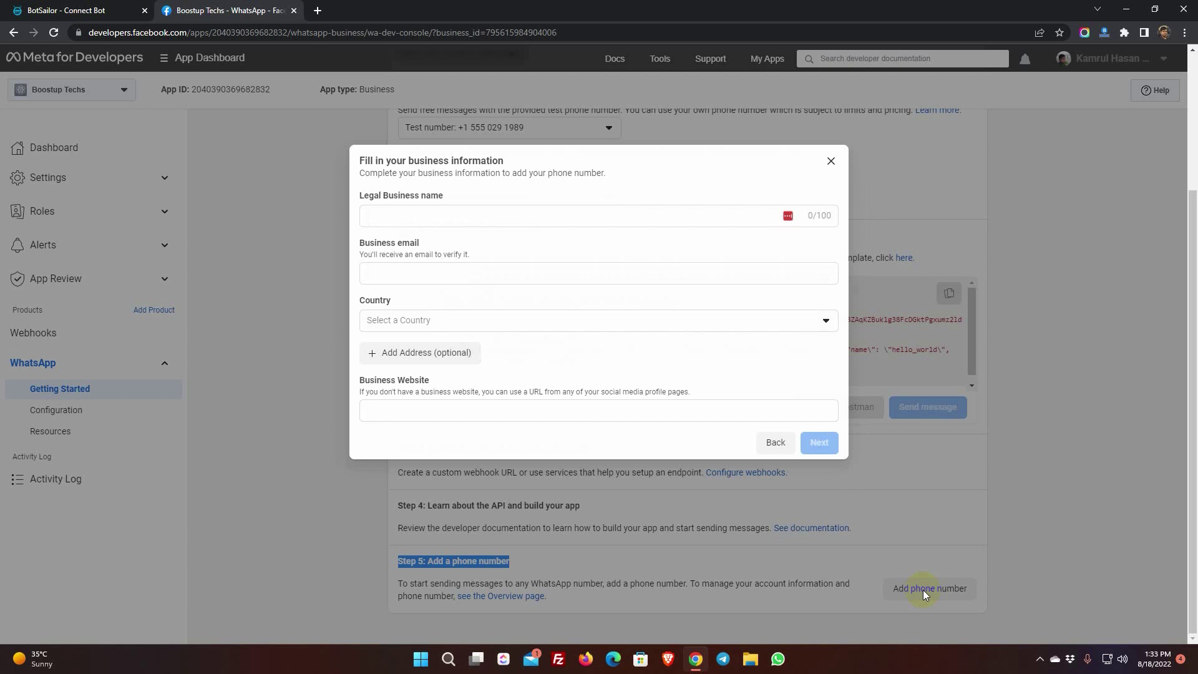
left_click(497, 218)
type("Boostup Techs")
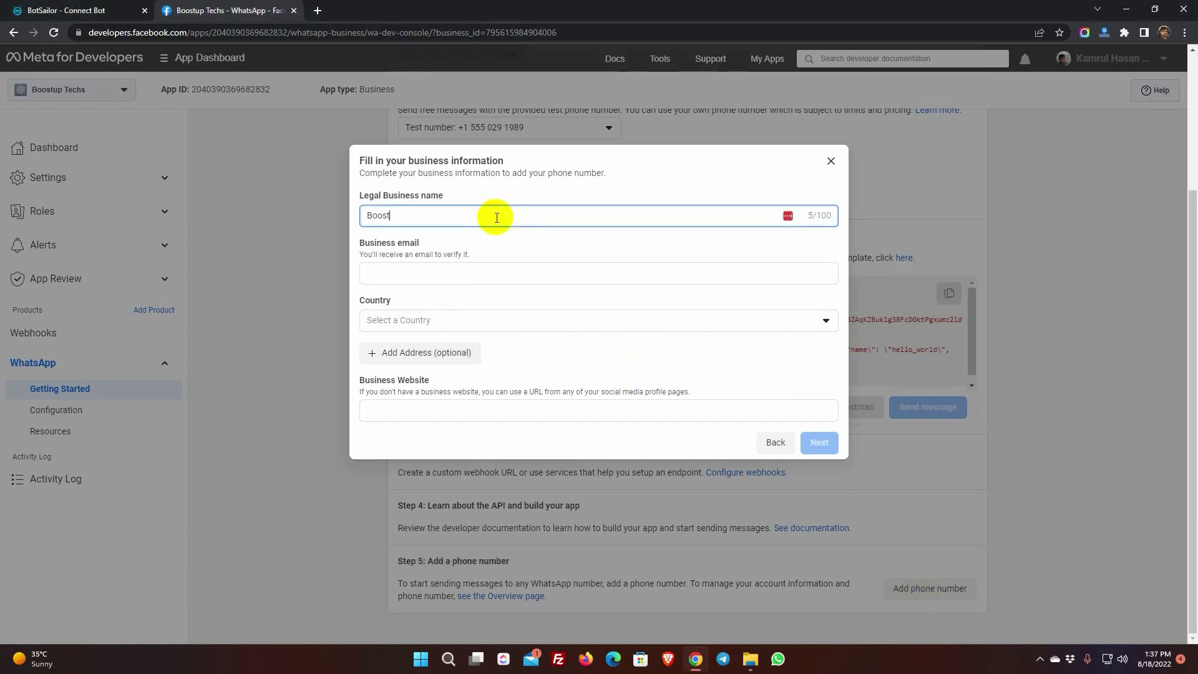
left_click(438, 274)
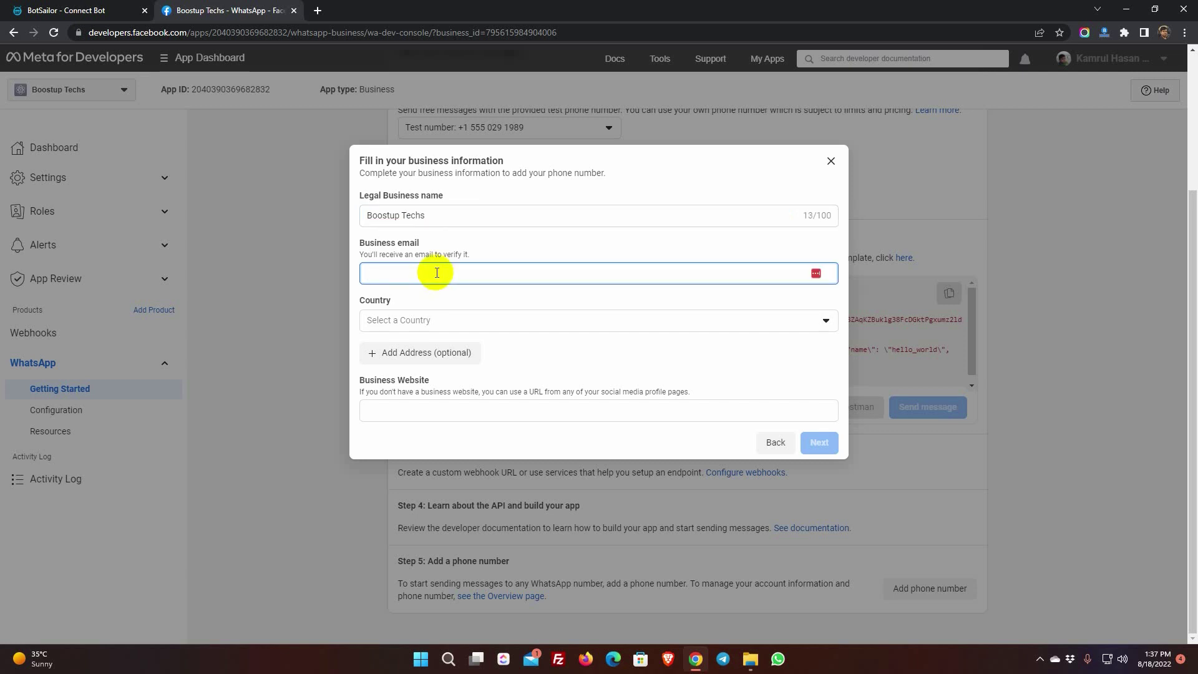
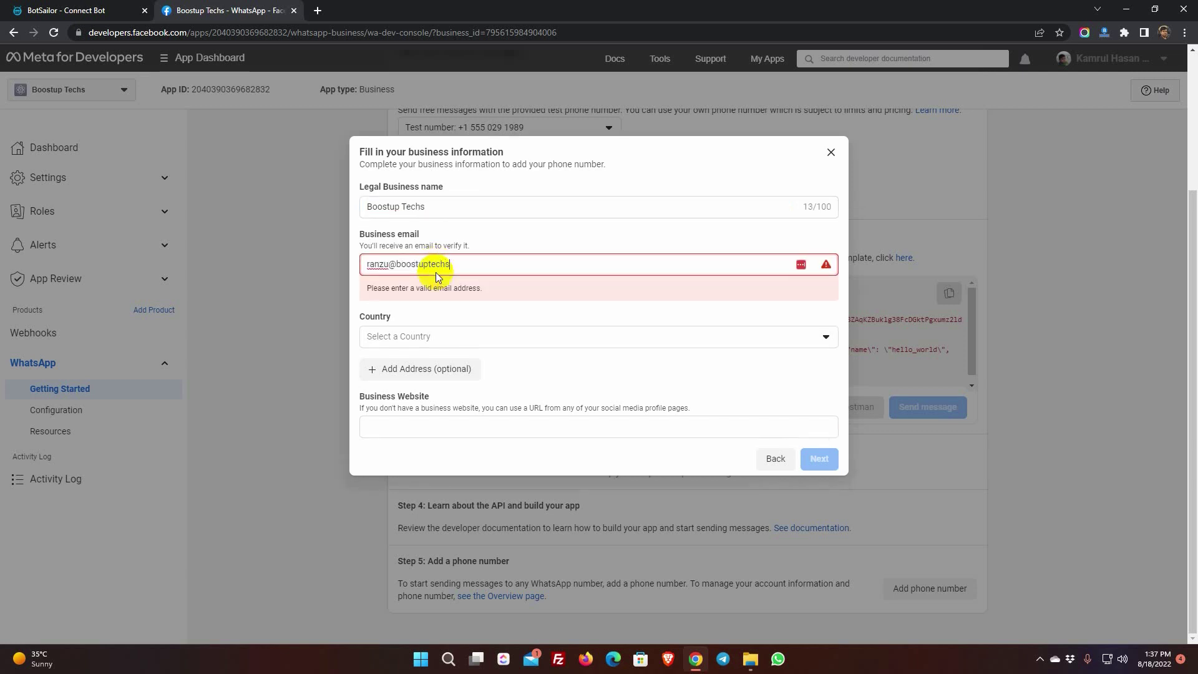
left_click(466, 321)
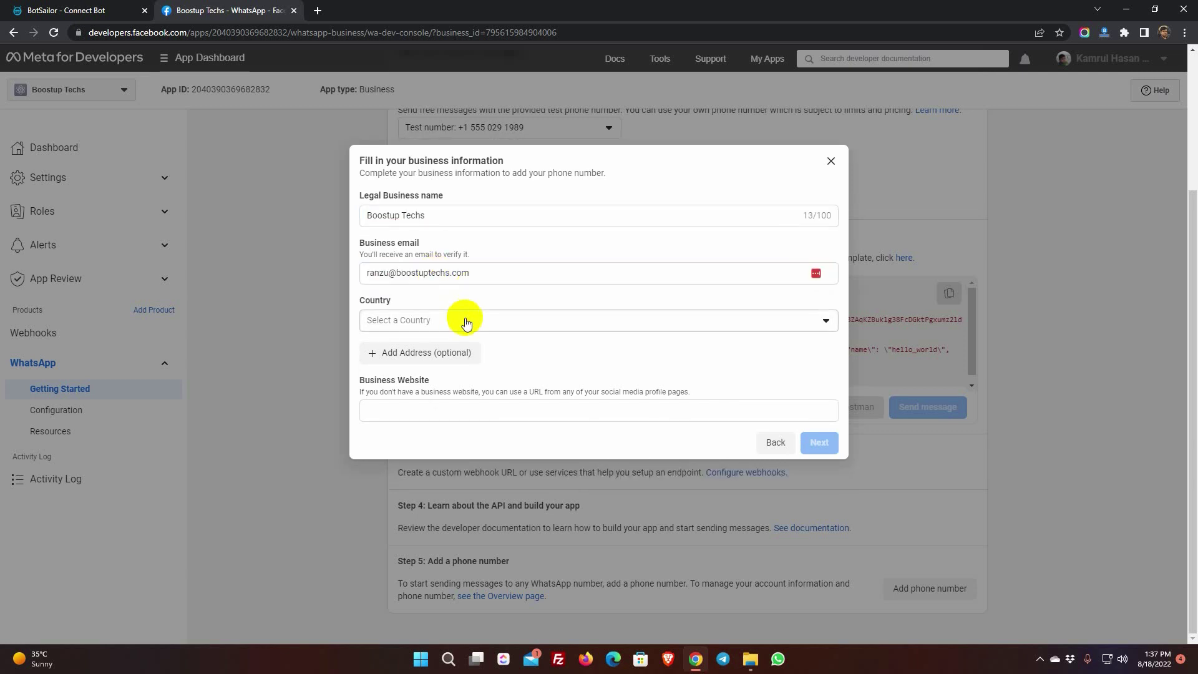
type("bang")
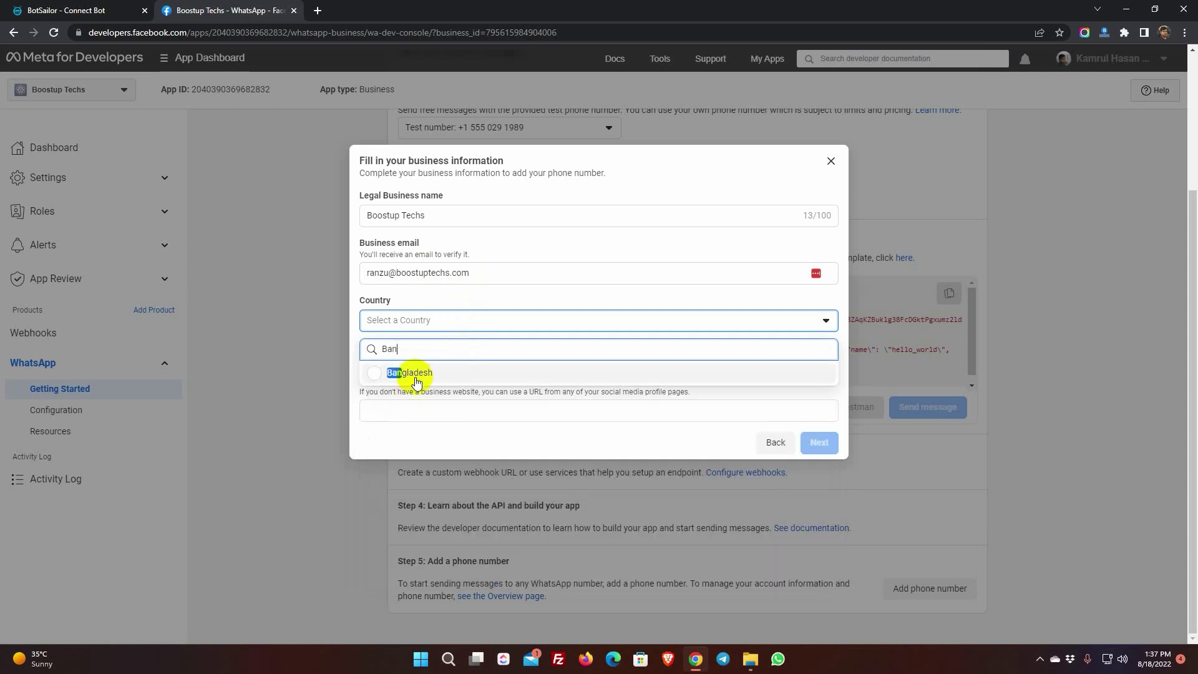
left_click(415, 375)
left_click(417, 406)
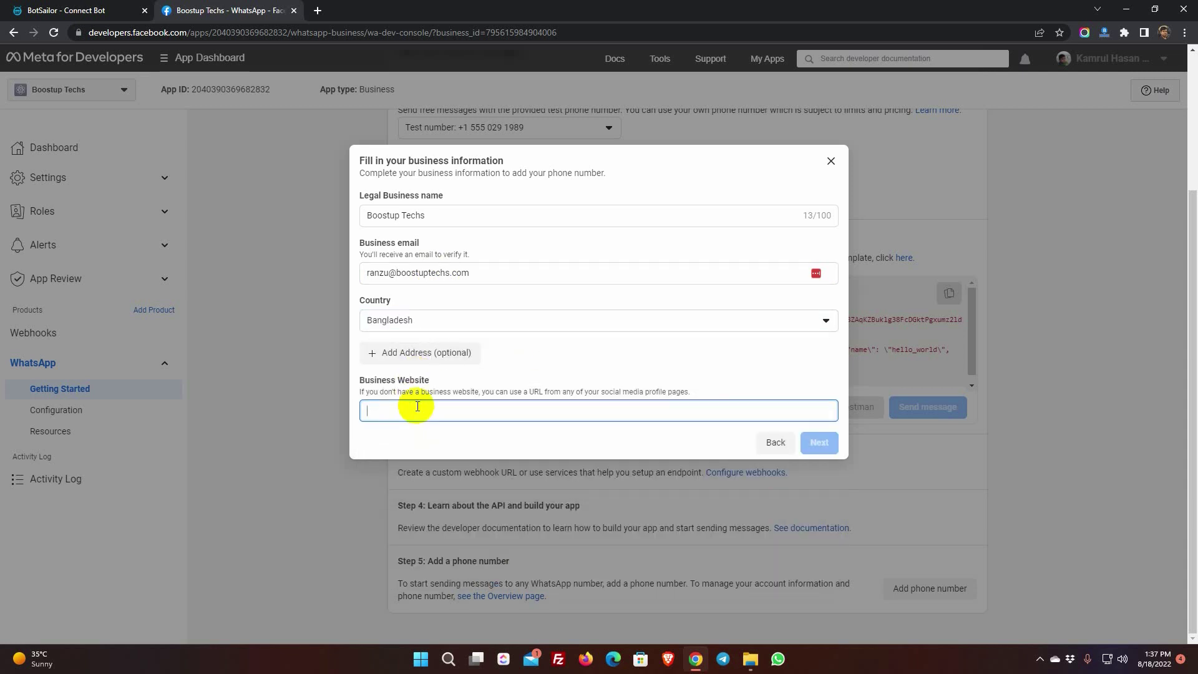
type("https://www.boostuptechs.com")
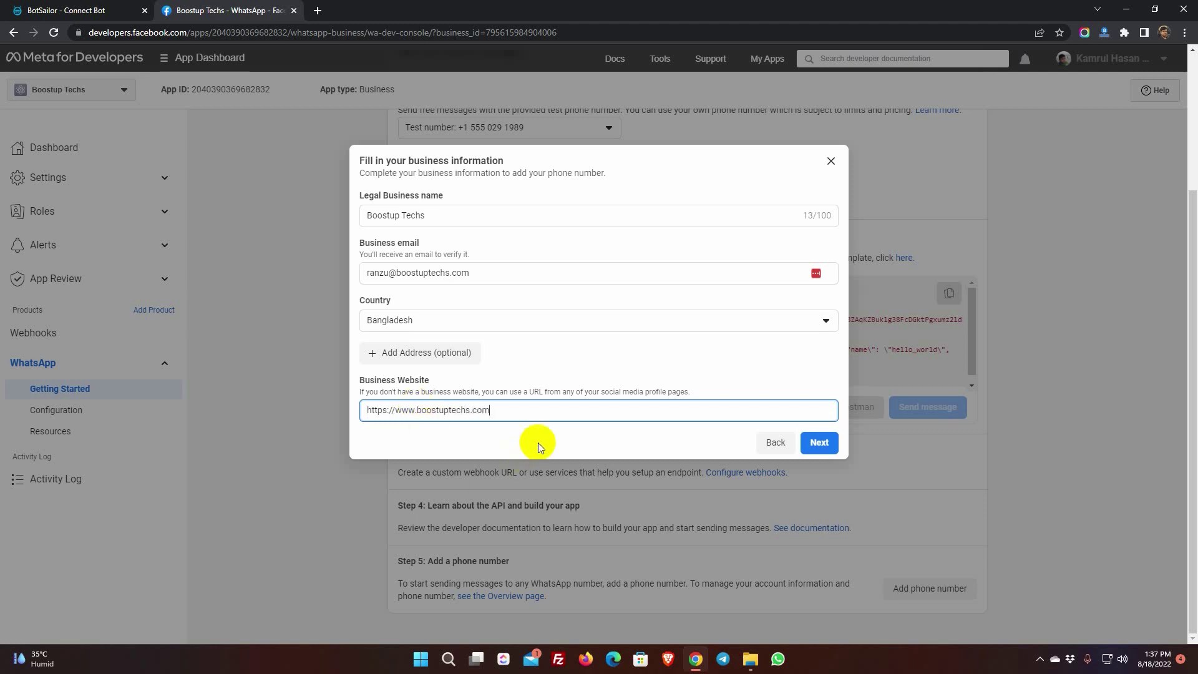
left_click(820, 443)
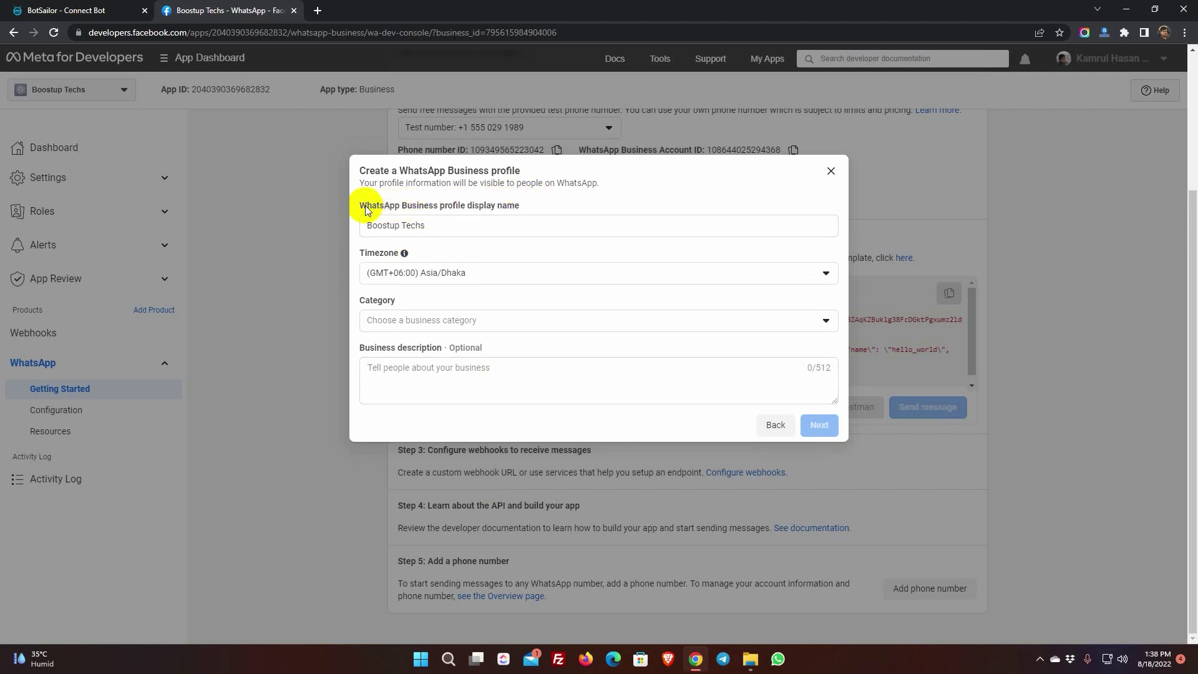
Choose Professional Services and describe the business as 'We help people to start their own SaaS business'
left_click_drag(360, 205, 534, 203)
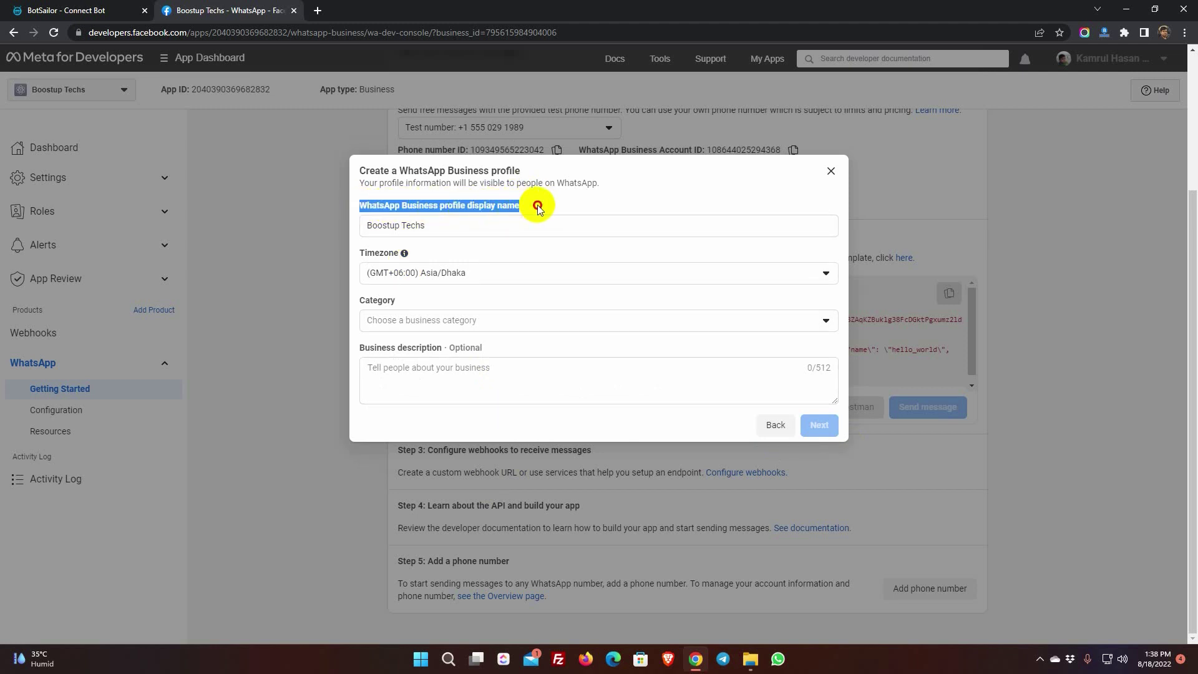
left_click(469, 225)
triple_click(395, 225)
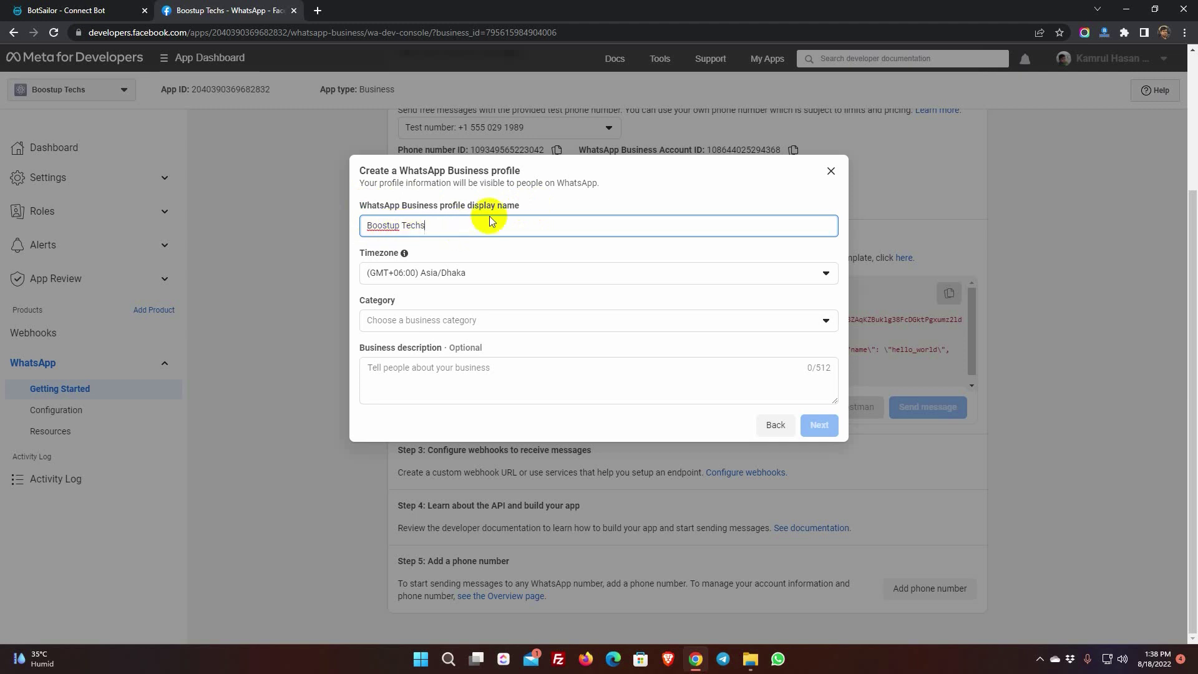
left_click(545, 205)
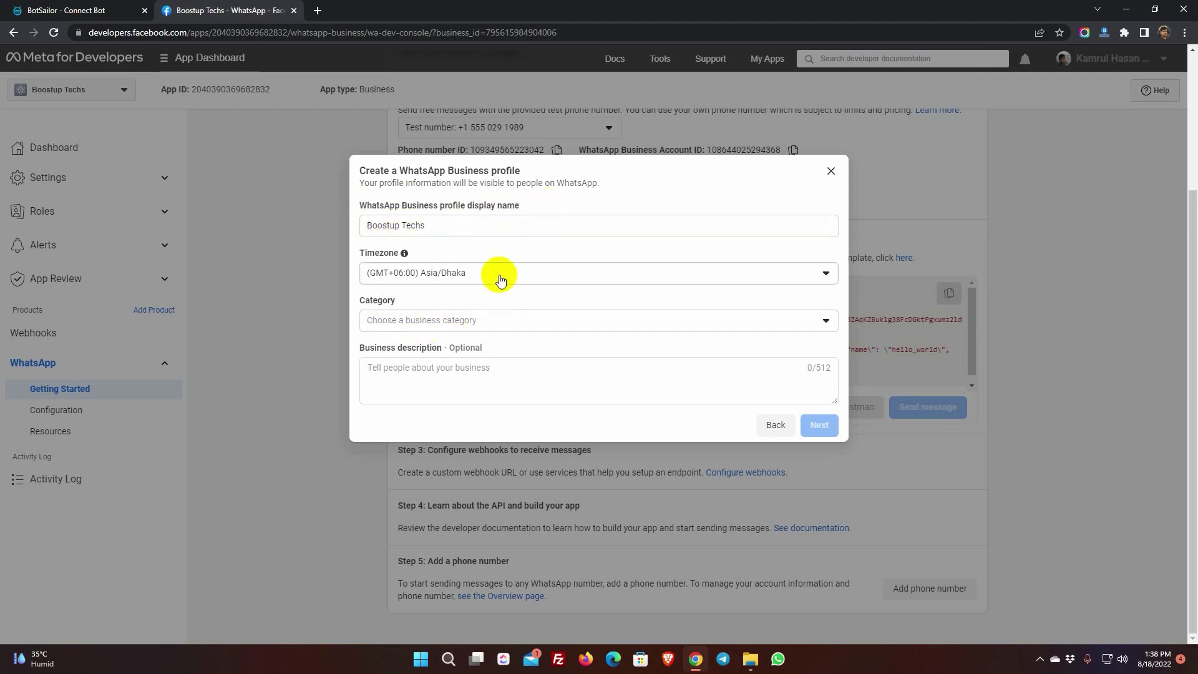
left_click(492, 325)
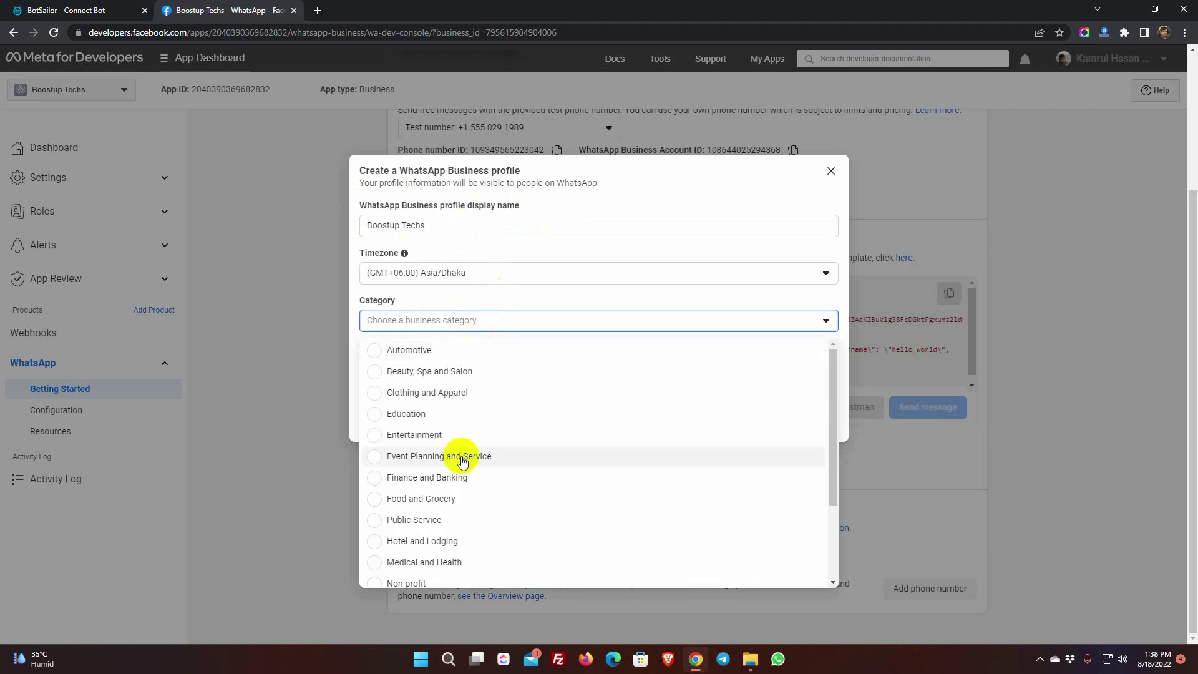
scroll(458, 449, "down", 3)
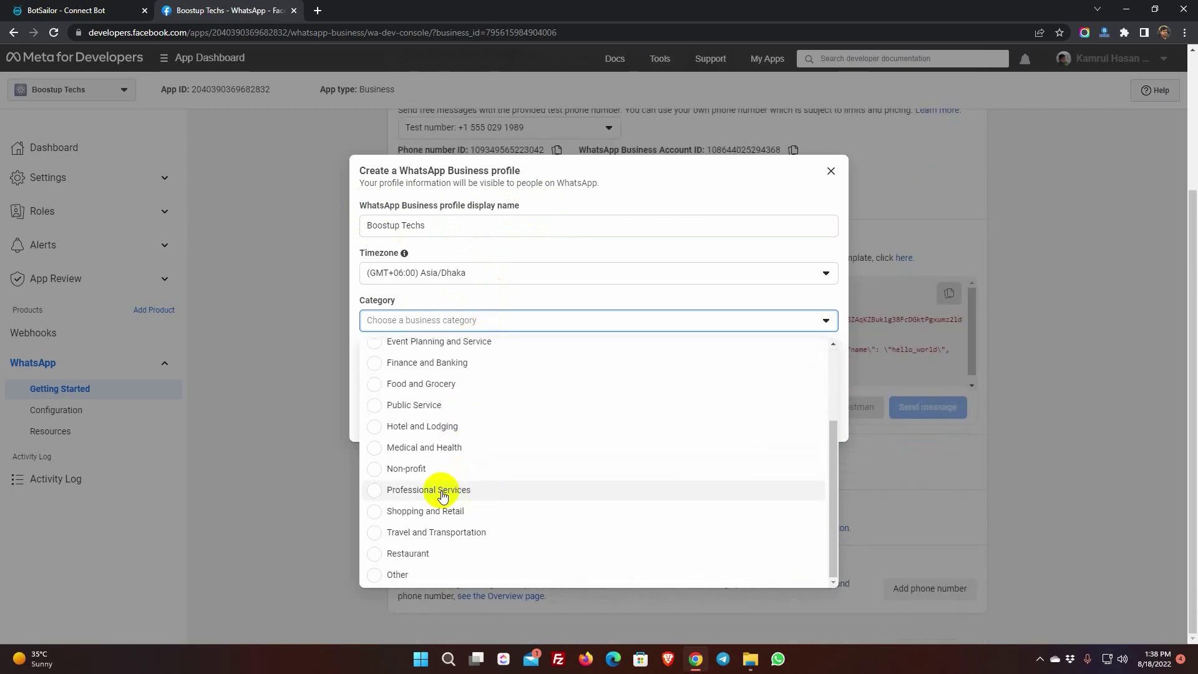
left_click(456, 489)
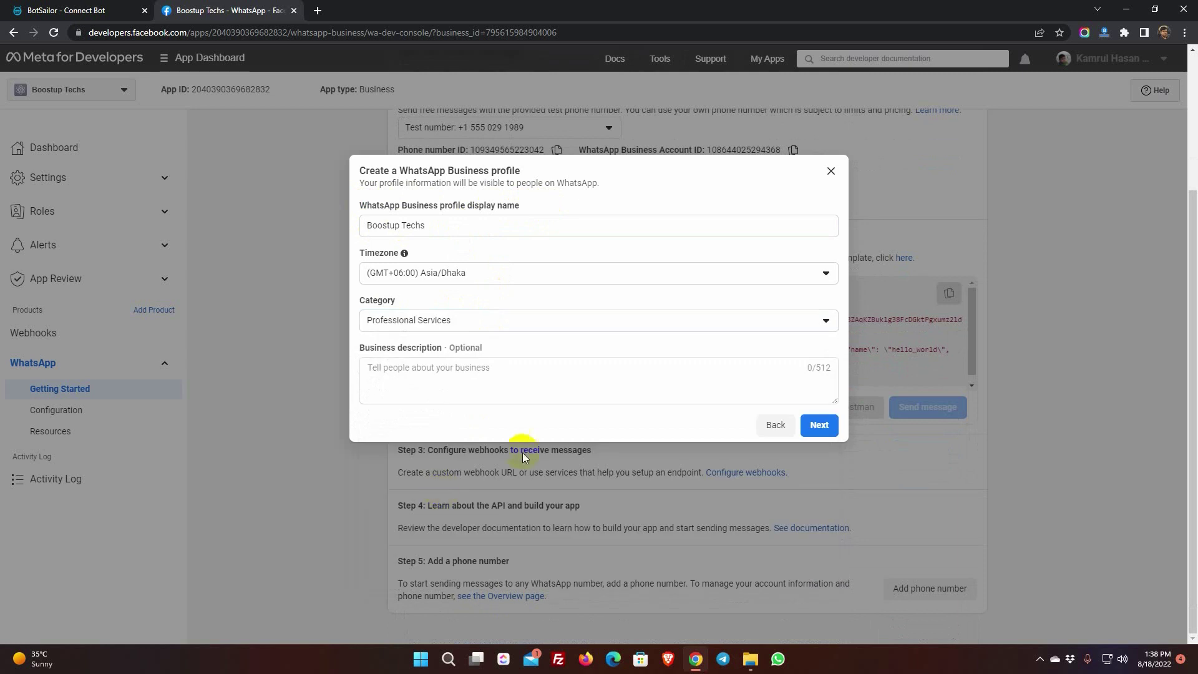
left_click(463, 380)
type("W")
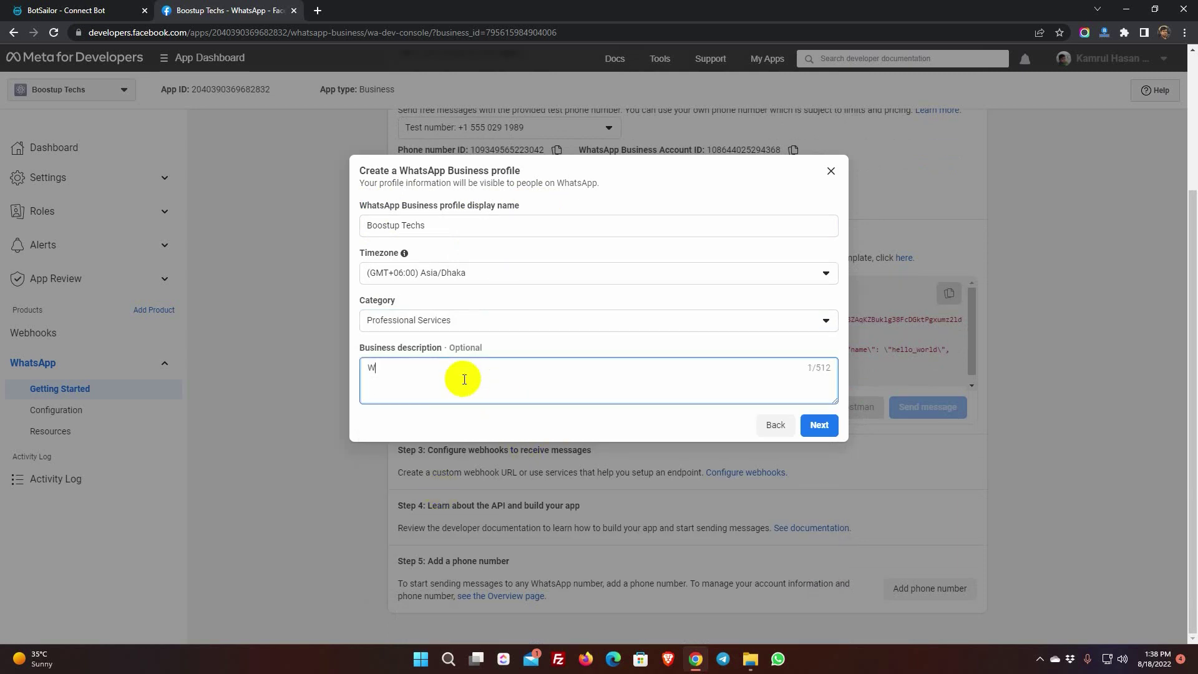
type("e help people to start their own SaaS business.")
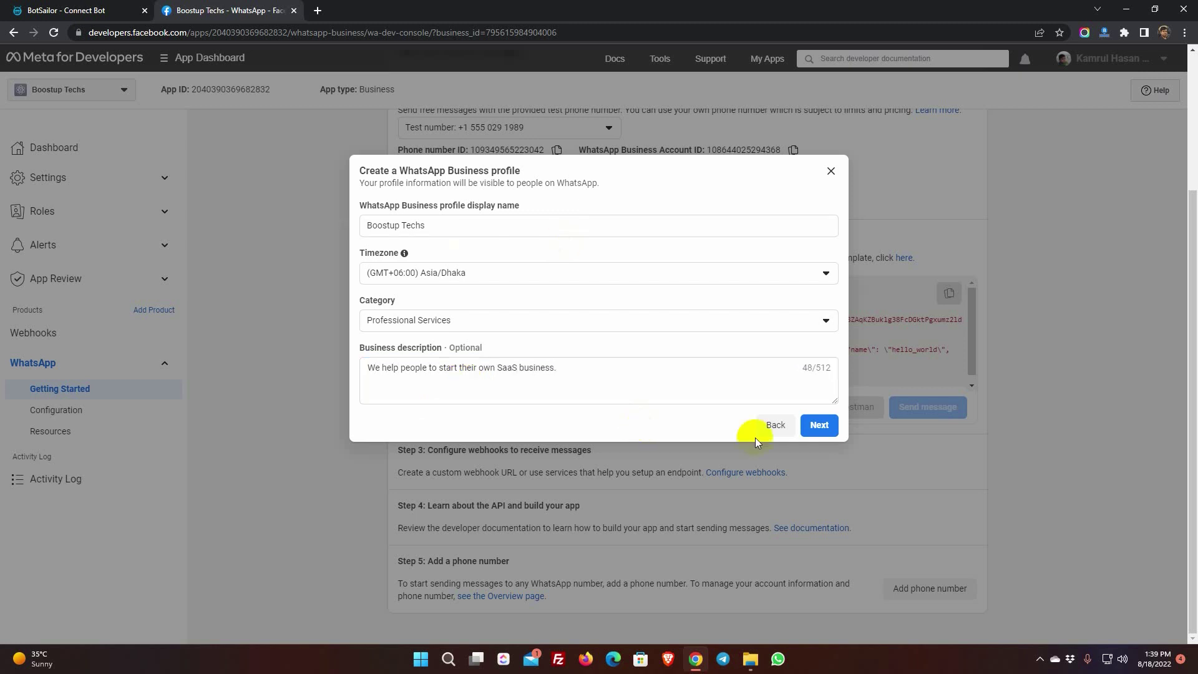
left_click(819, 427)
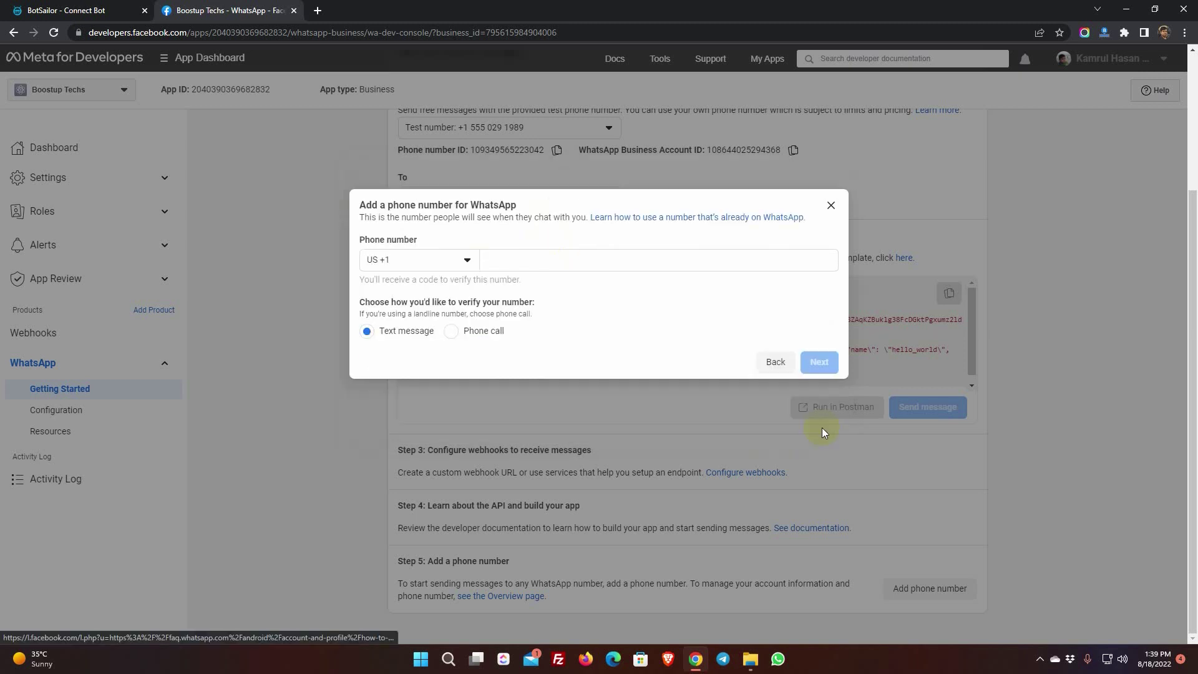
Enter the business phone number under BD +880 and have the verification code sent by text message
left_click(460, 259)
type("bd")
left_click(427, 322)
left_click(524, 262)
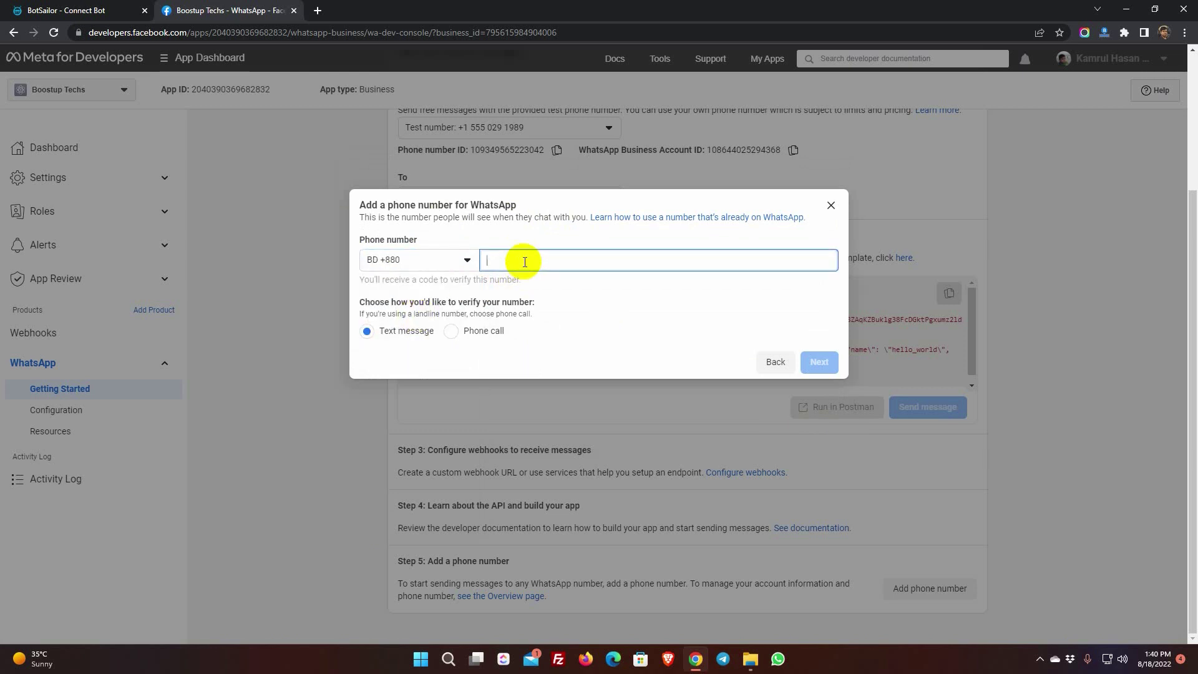
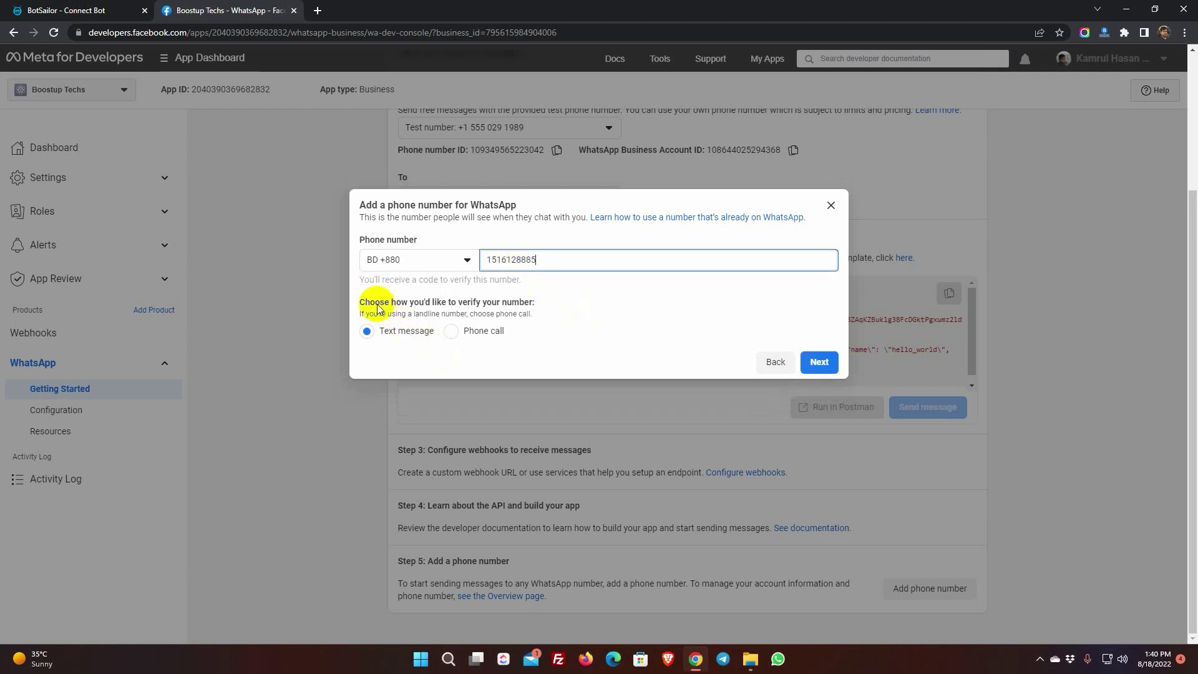
left_click_drag(359, 304, 541, 304)
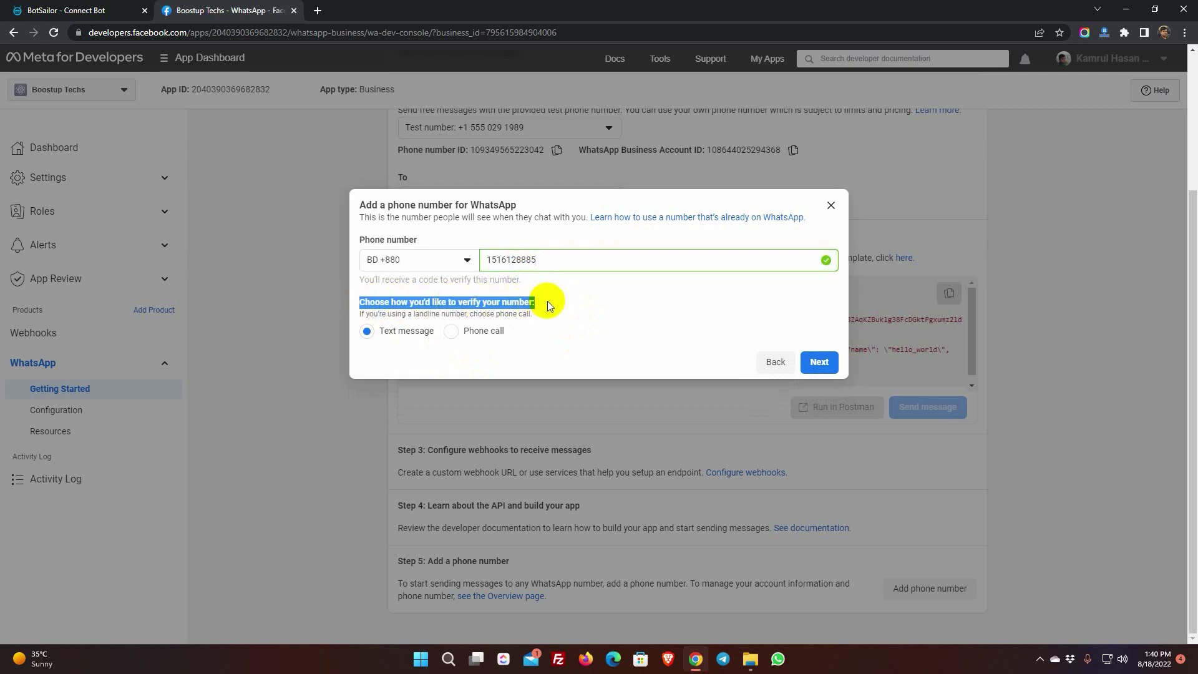
left_click(547, 300)
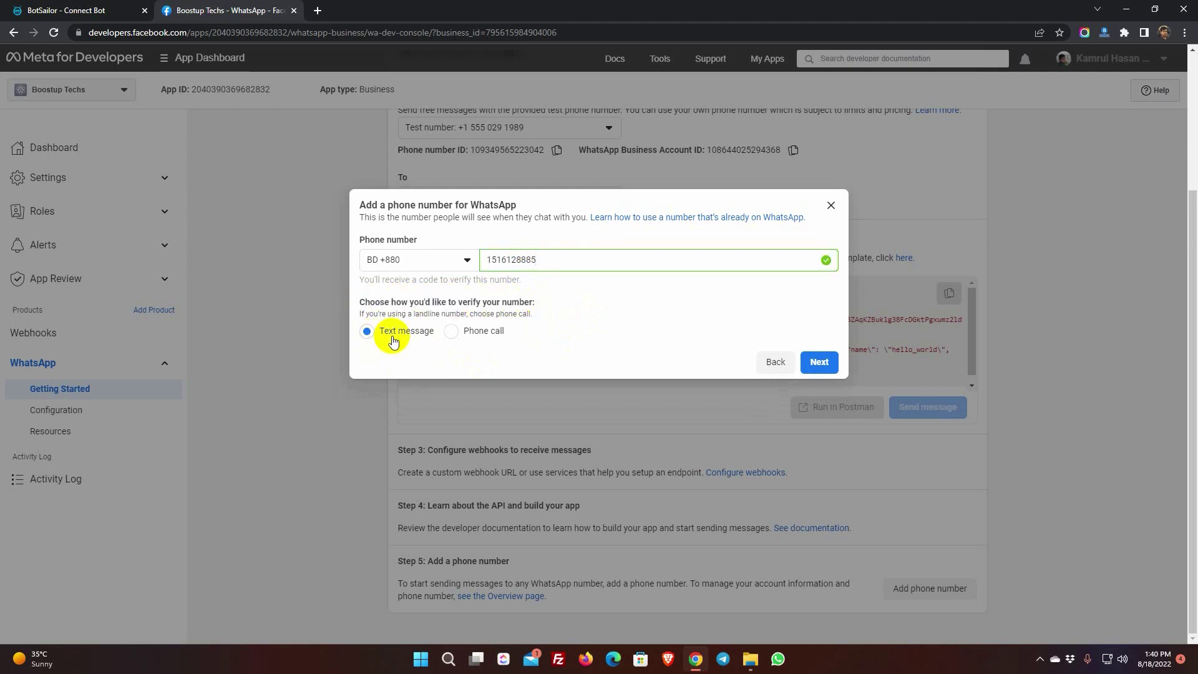
left_click(819, 364)
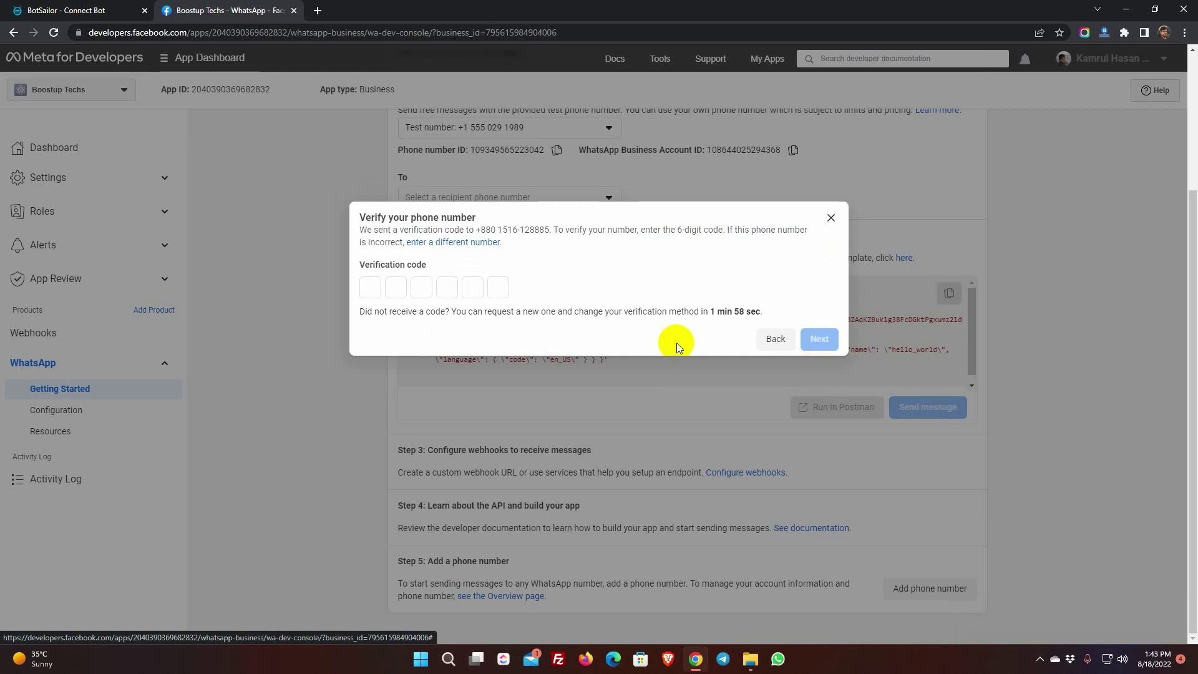
Enter the six-digit SMS verification code and submit it to verify the number
left_click(370, 287)
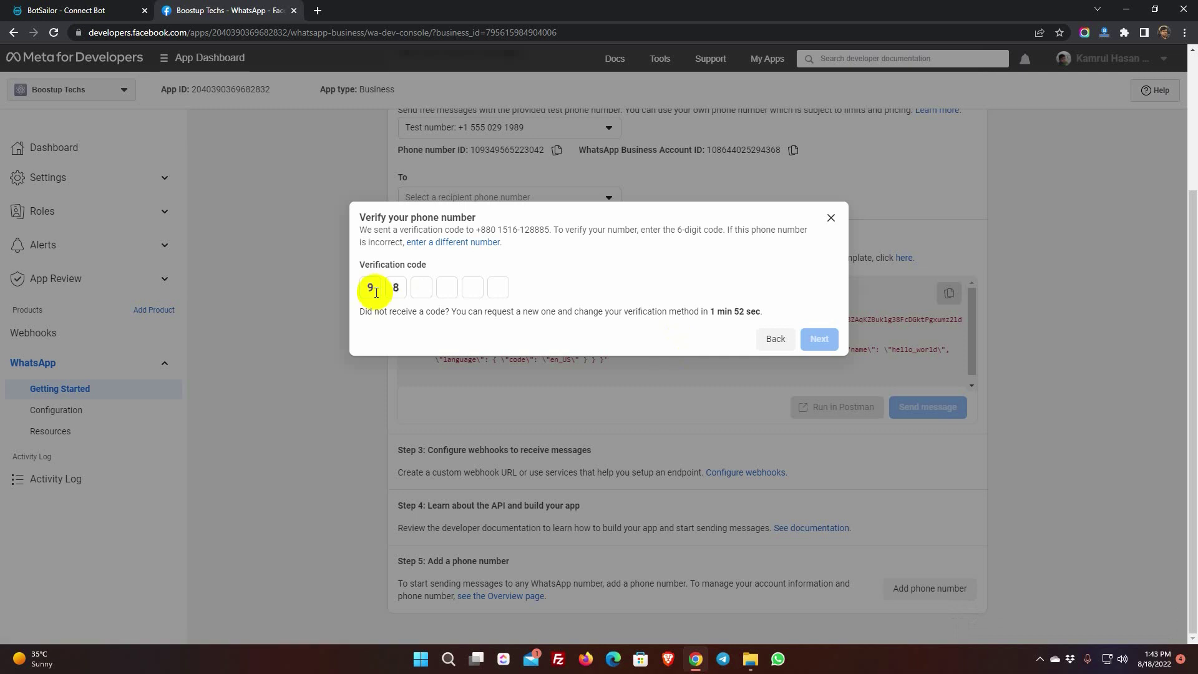
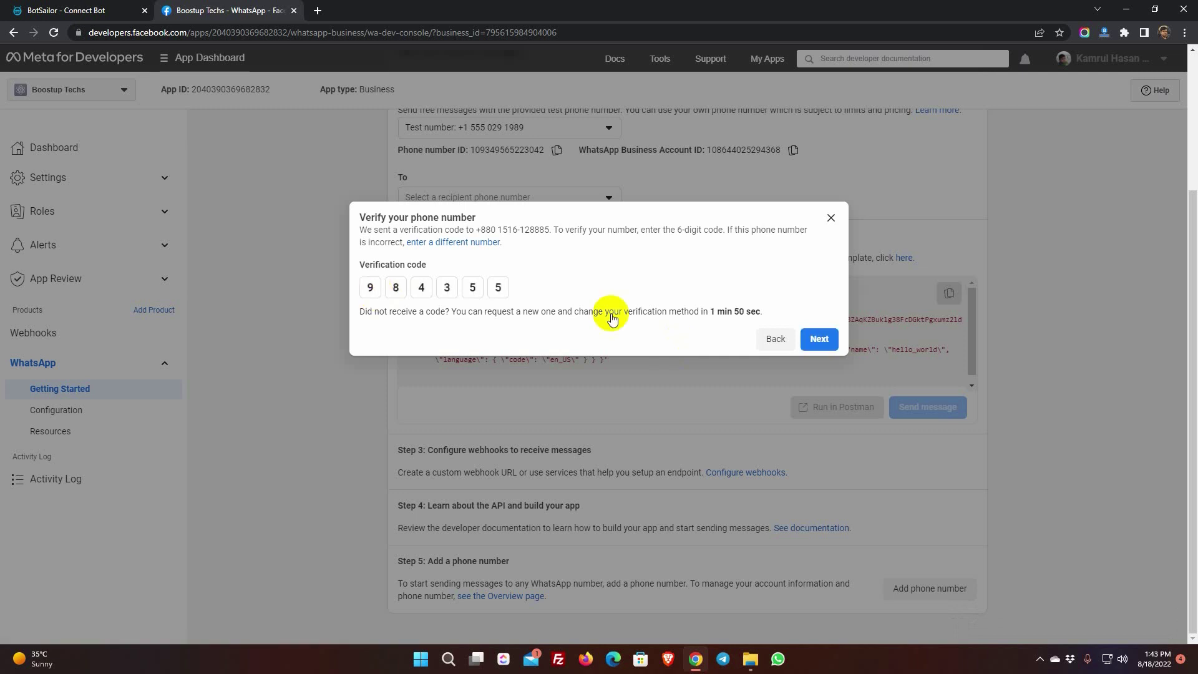
left_click(819, 338)
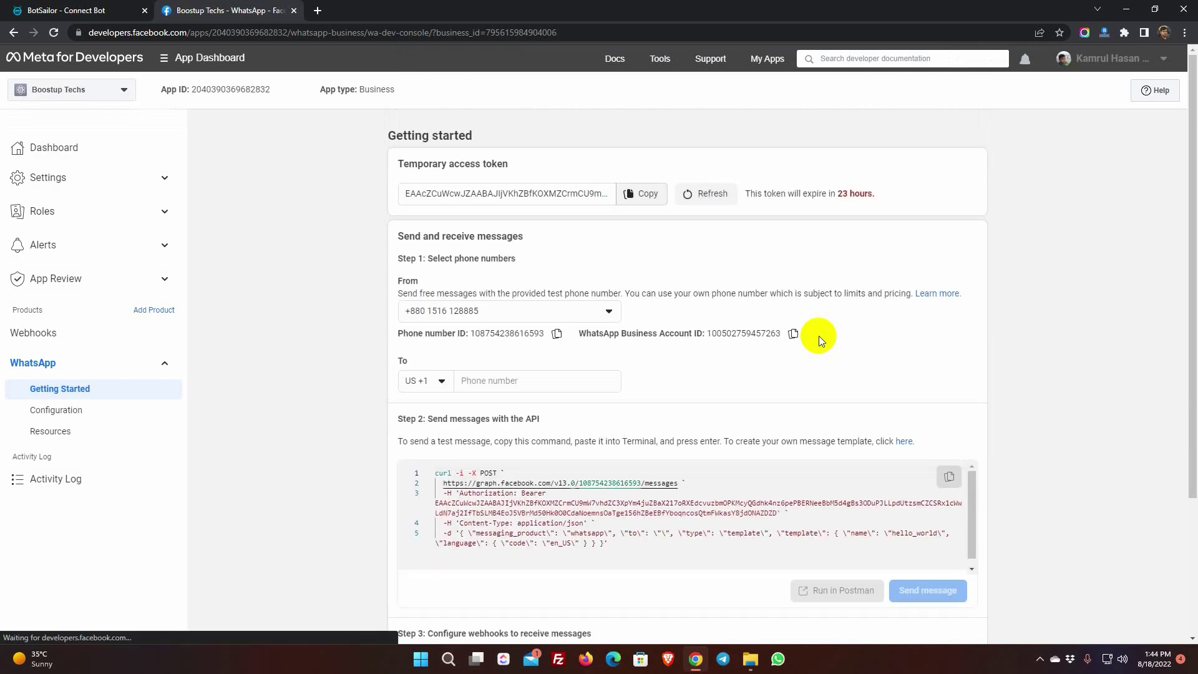
Use Step 5's 'see the Overview page' link to open WhatsApp Manager's Overview in a new tab
scroll(772, 339, "down", 2)
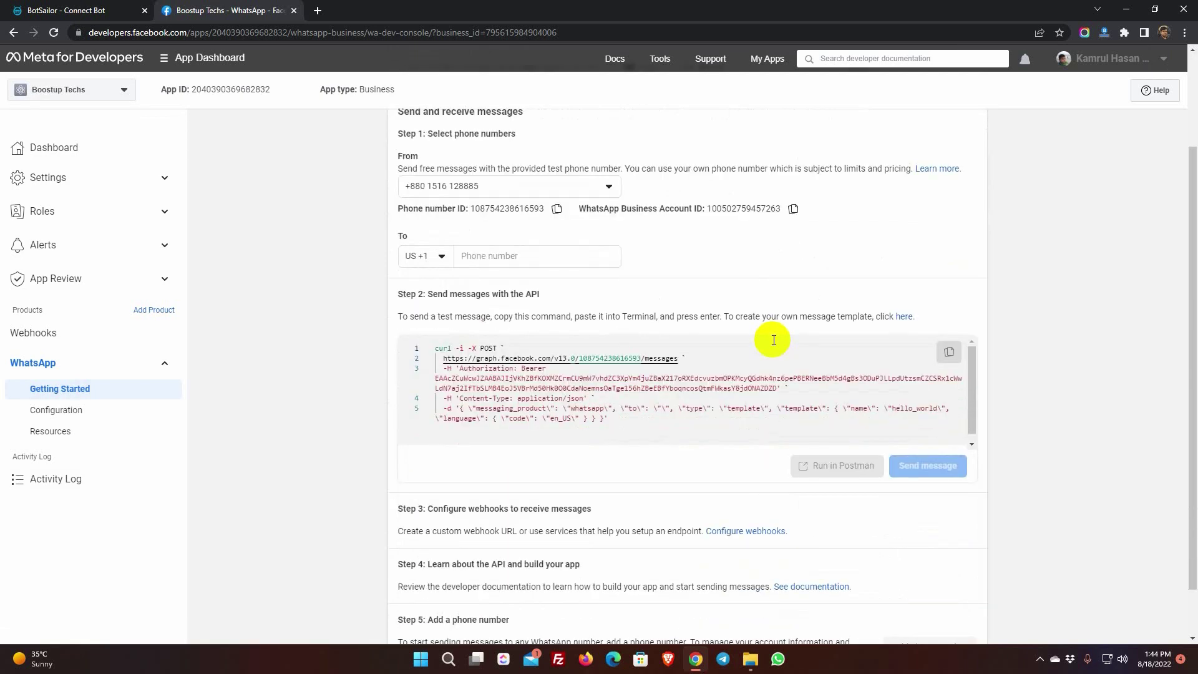
scroll(663, 484, "down", 1)
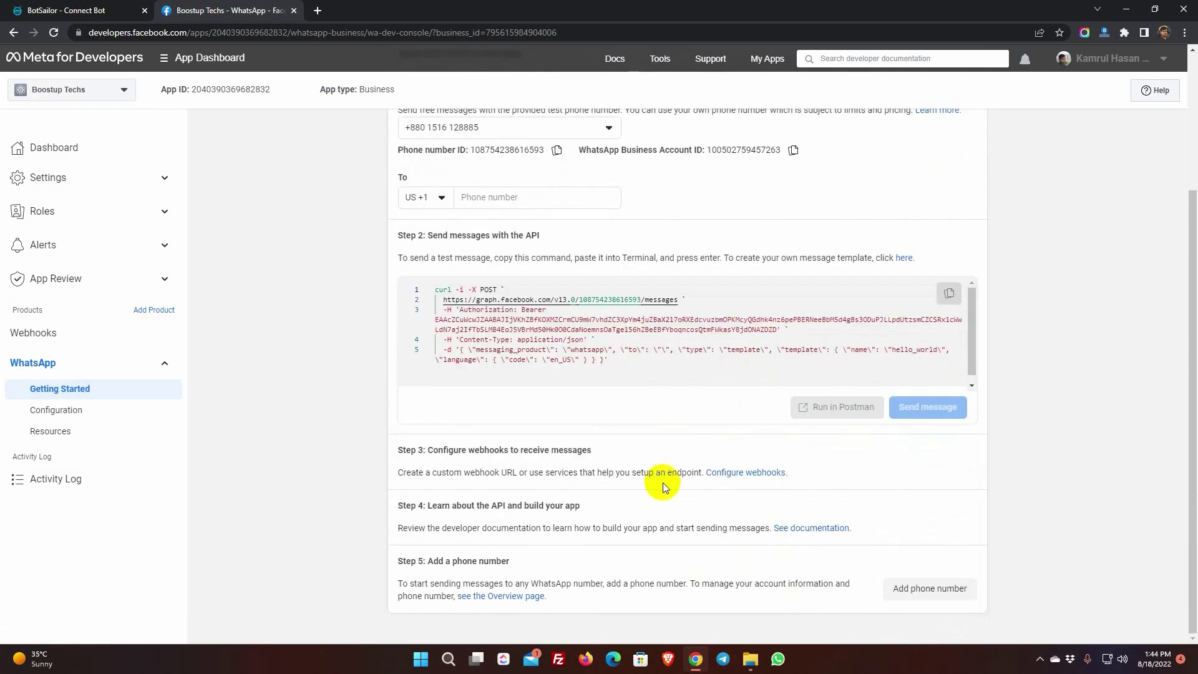
left_click_drag(567, 597, 454, 602)
left_click(580, 601)
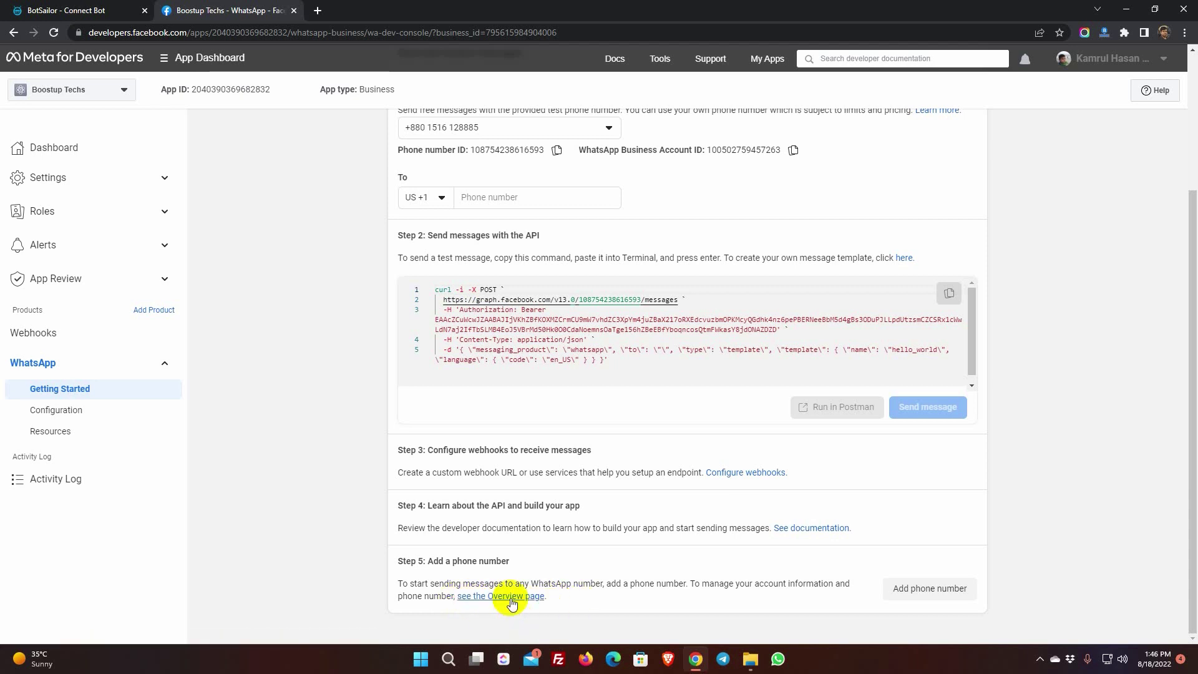
left_click(510, 597)
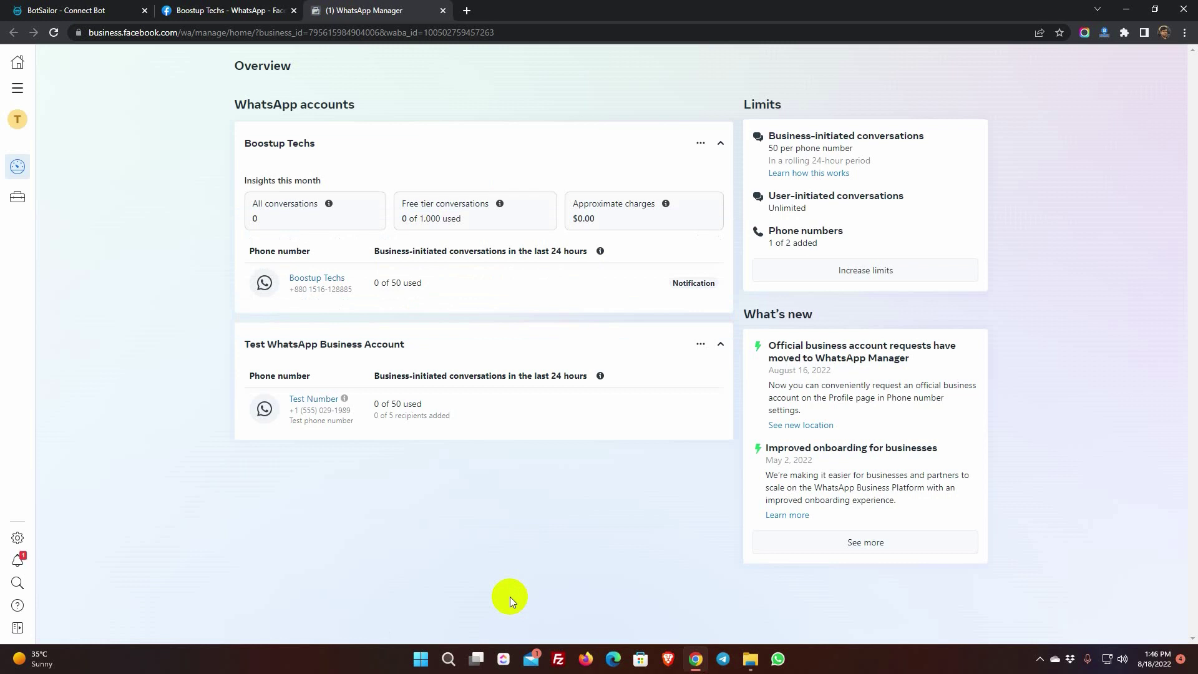
In Business settings, view the Boostup Techs WhatsApp account, then go to Users > System users
left_click(17, 540)
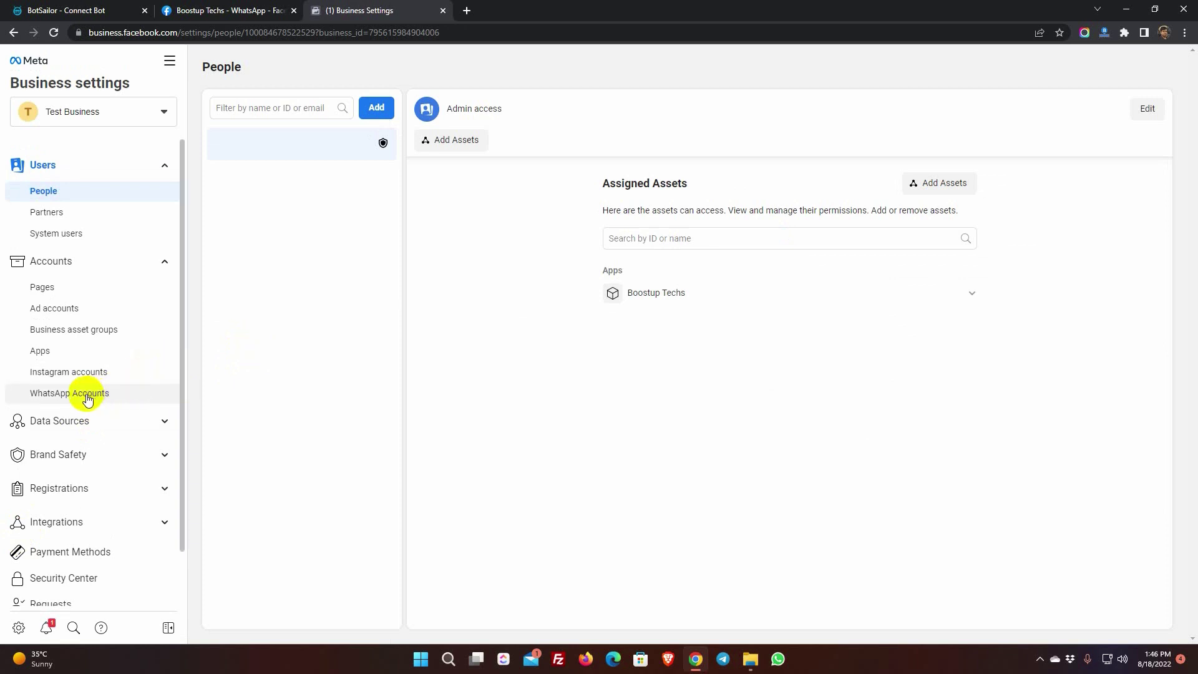
left_click(88, 400)
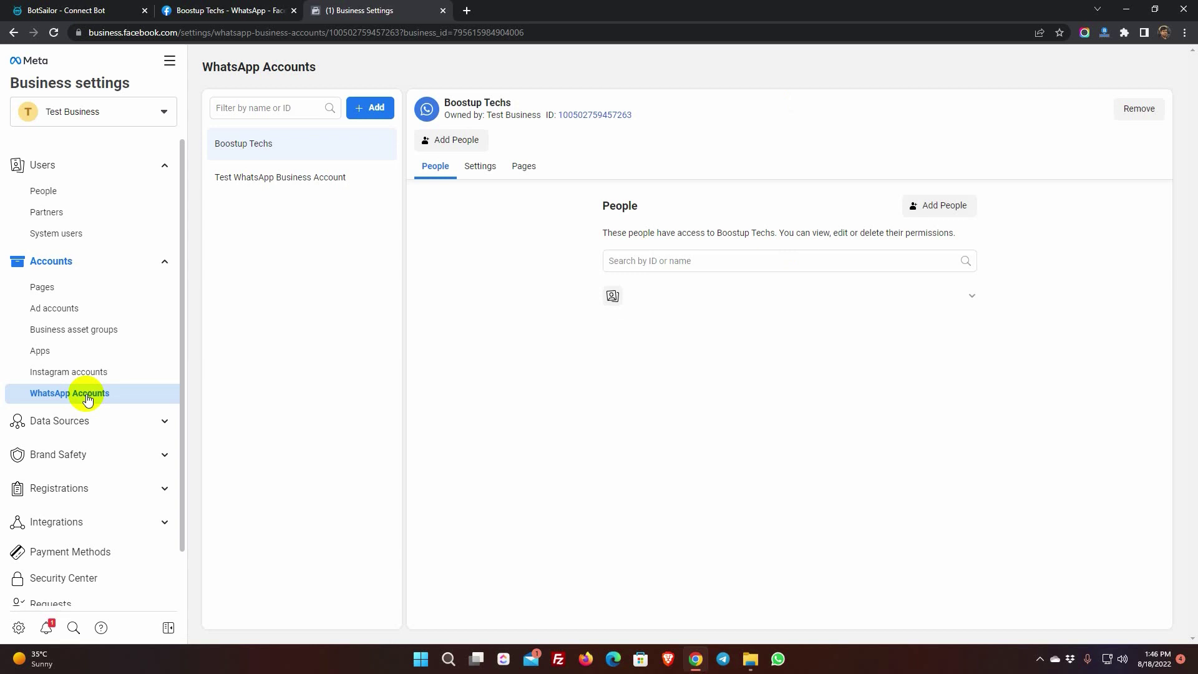
left_click(288, 150)
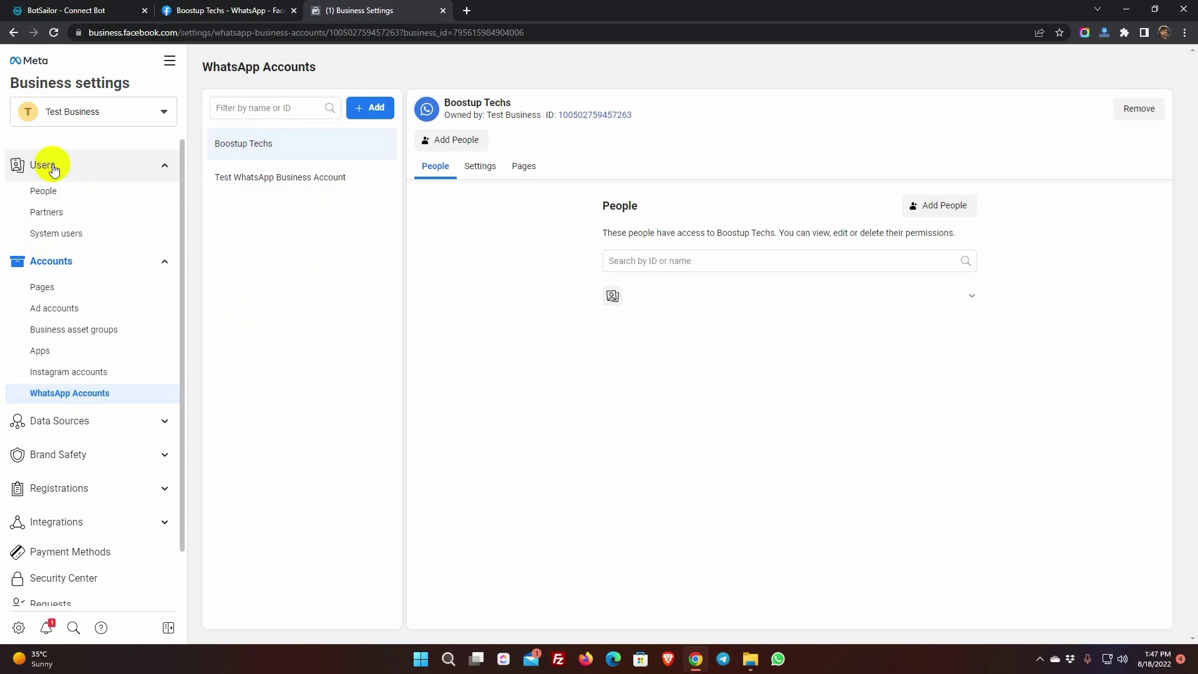
left_click(61, 235)
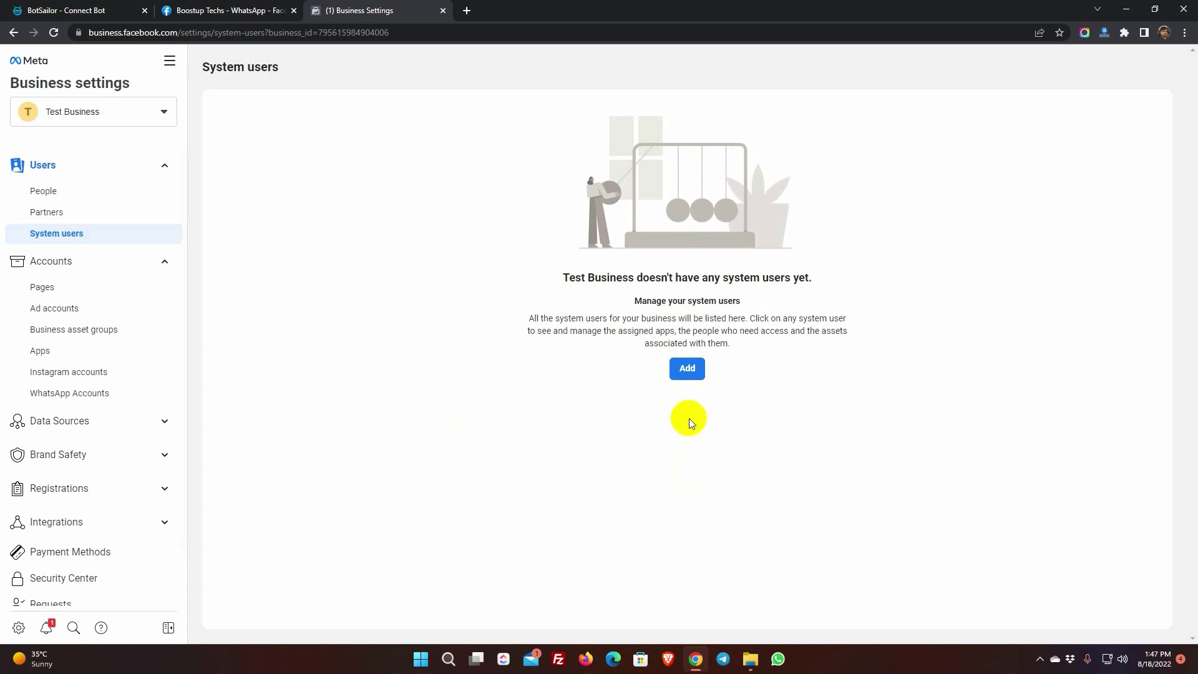
Start adding a system user and accept the non-discrimination policy
left_click(689, 371)
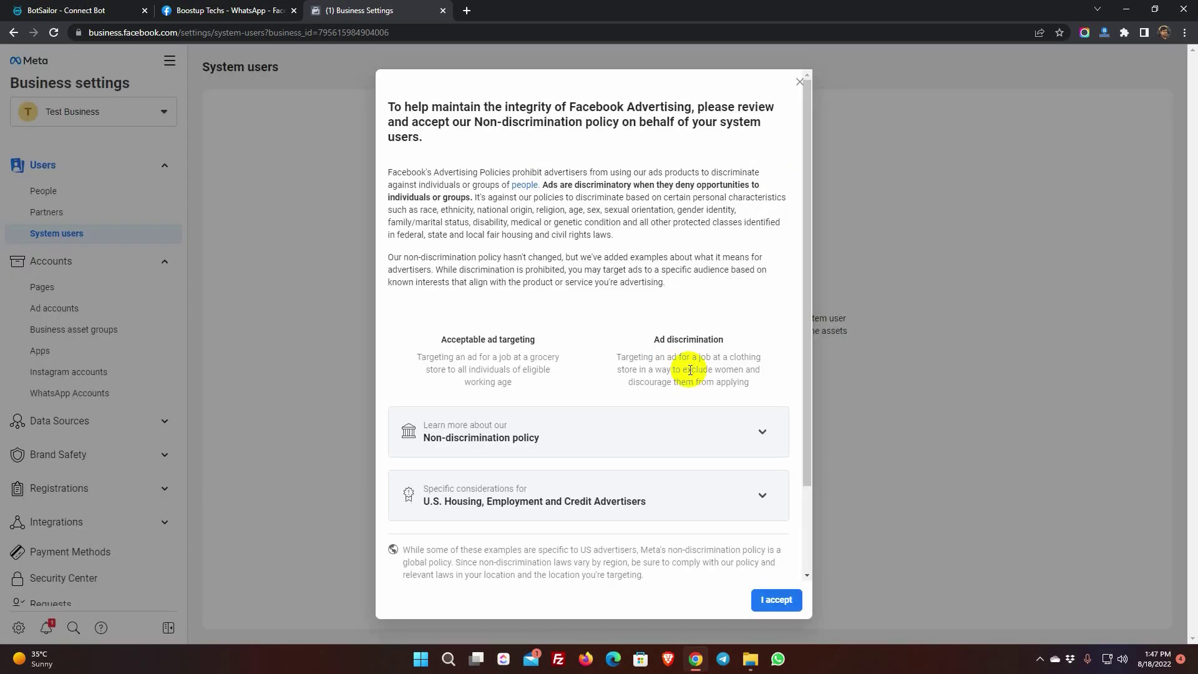
scroll(655, 400, "down", 5)
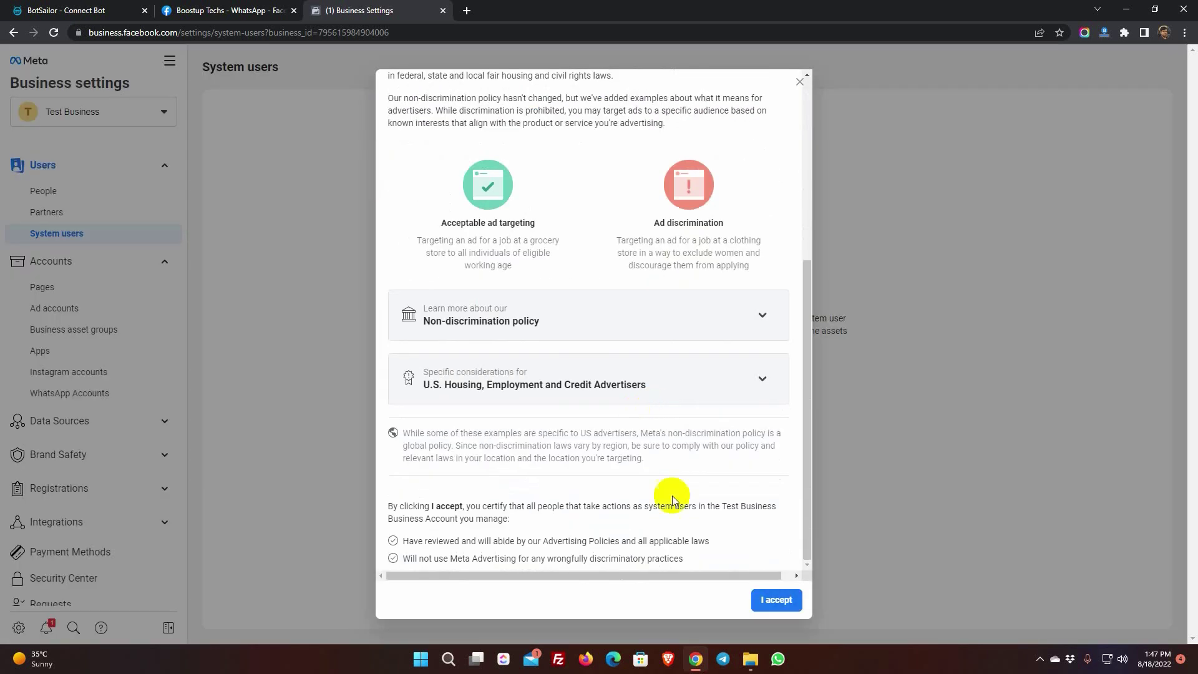
left_click(777, 600)
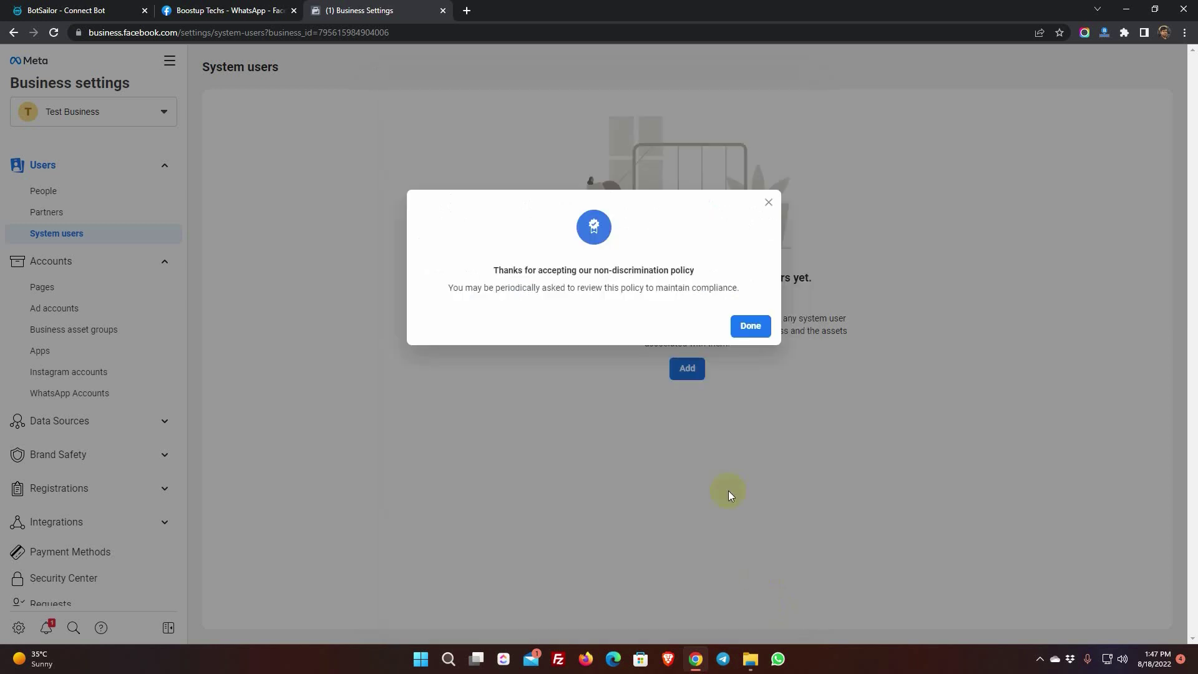
left_click(748, 327)
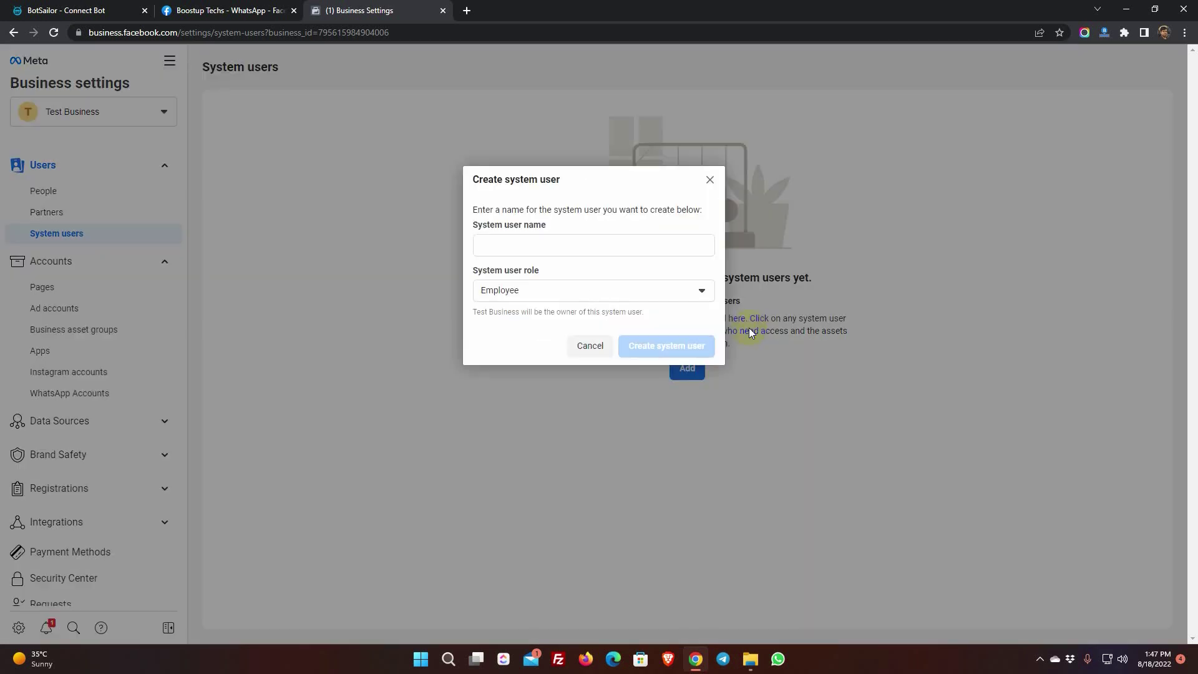
Create a named system user with the Admin role, accepting the policy again
left_click(506, 244)
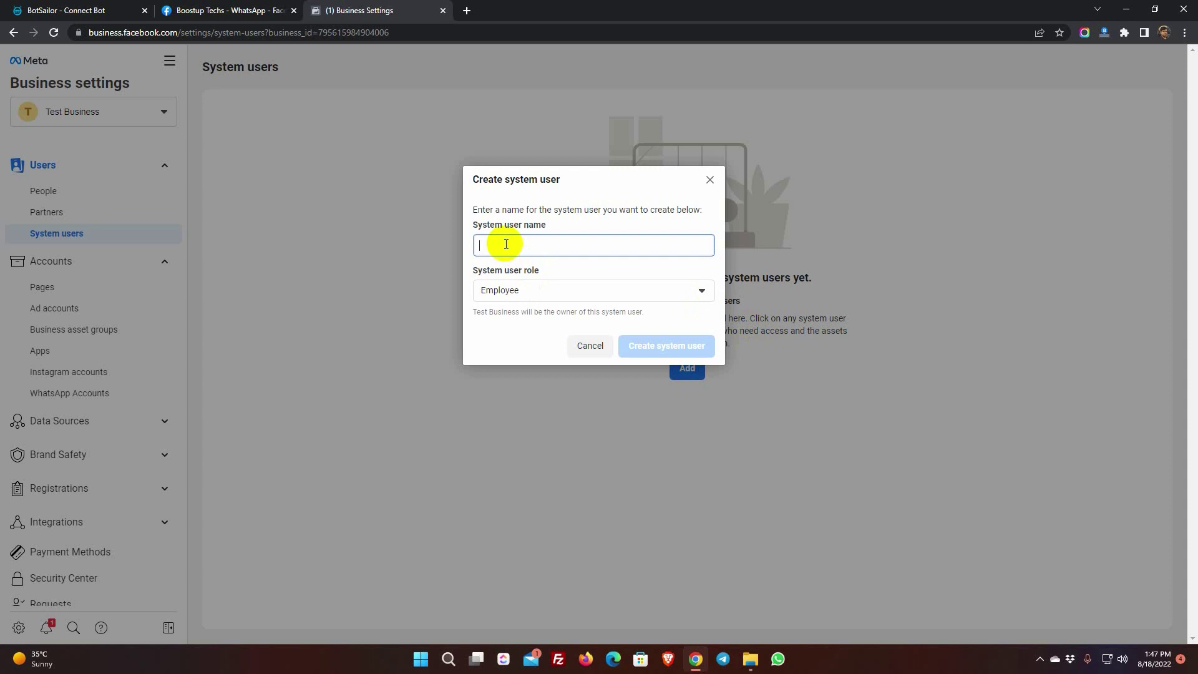
type("Ranzu")
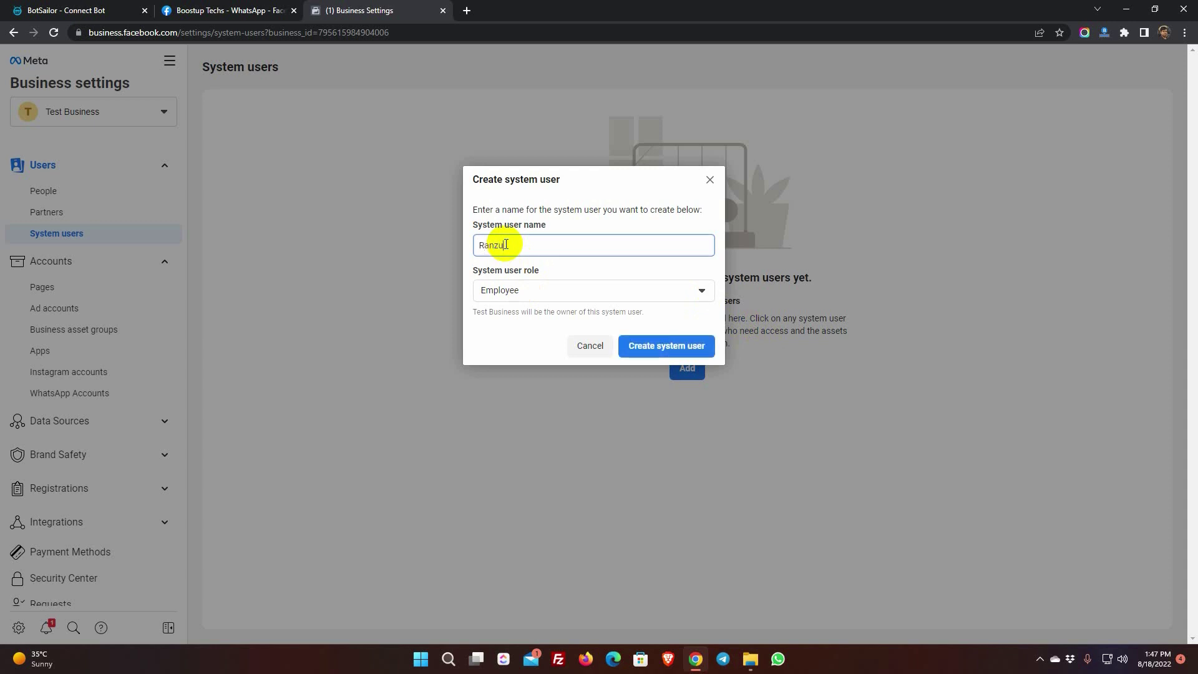
left_click(559, 290)
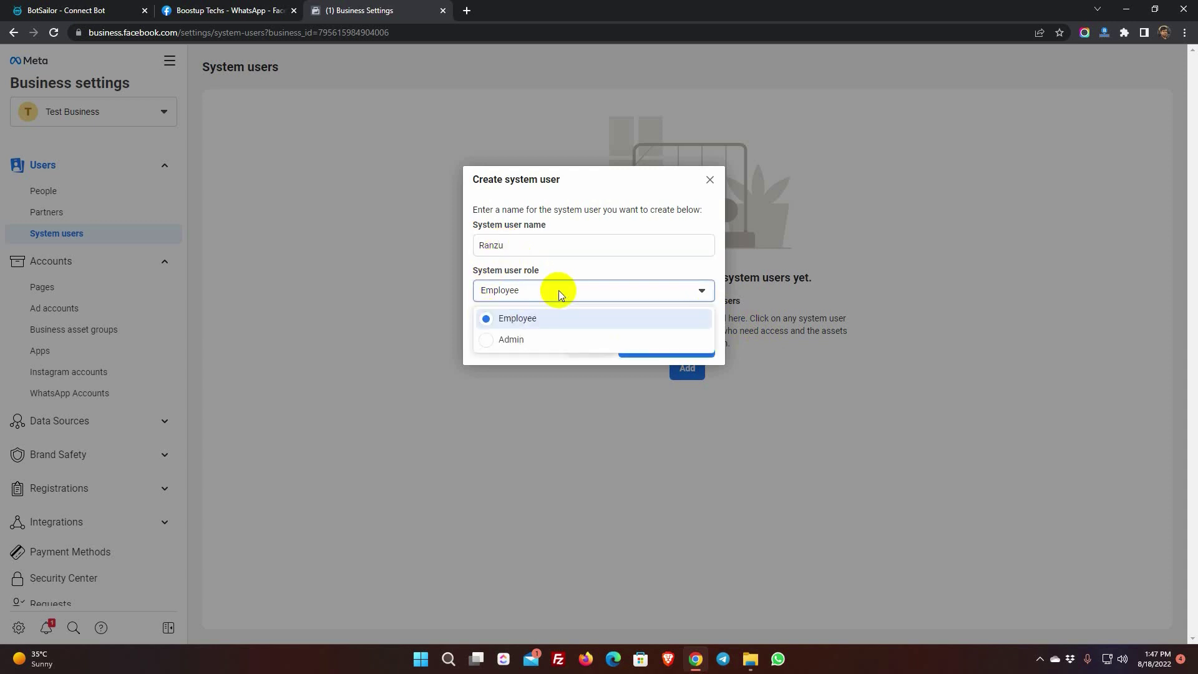
left_click(545, 341)
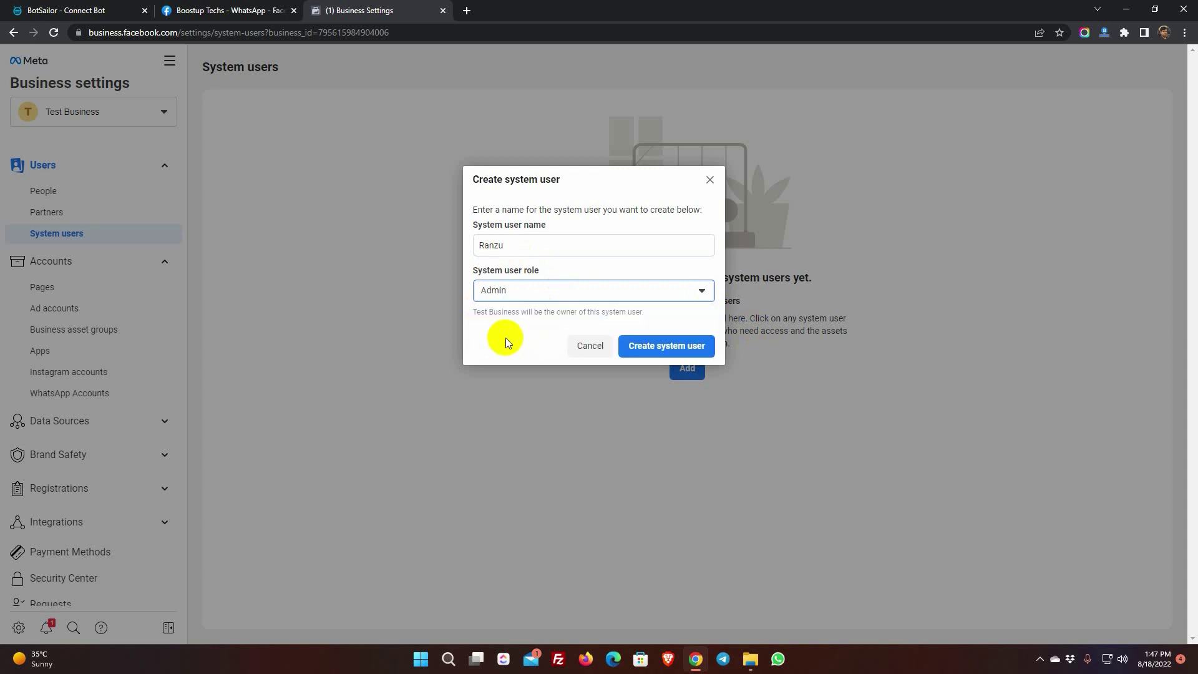
left_click(667, 351)
scroll(665, 347, "down", 5)
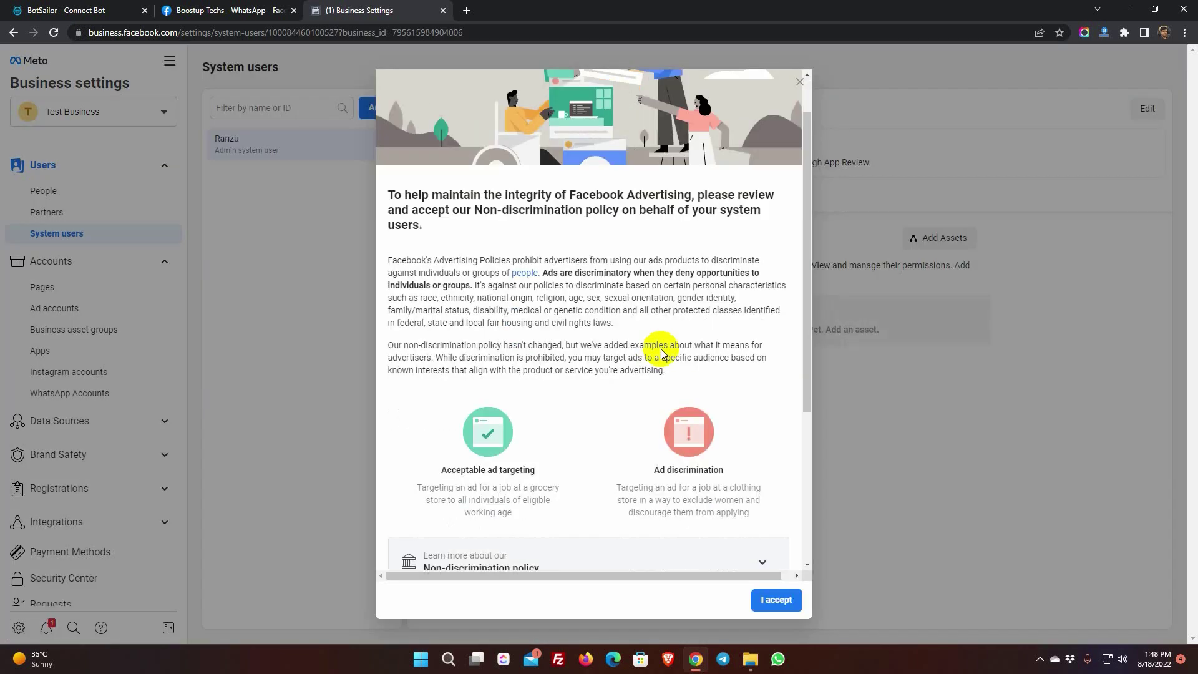
left_click(777, 600)
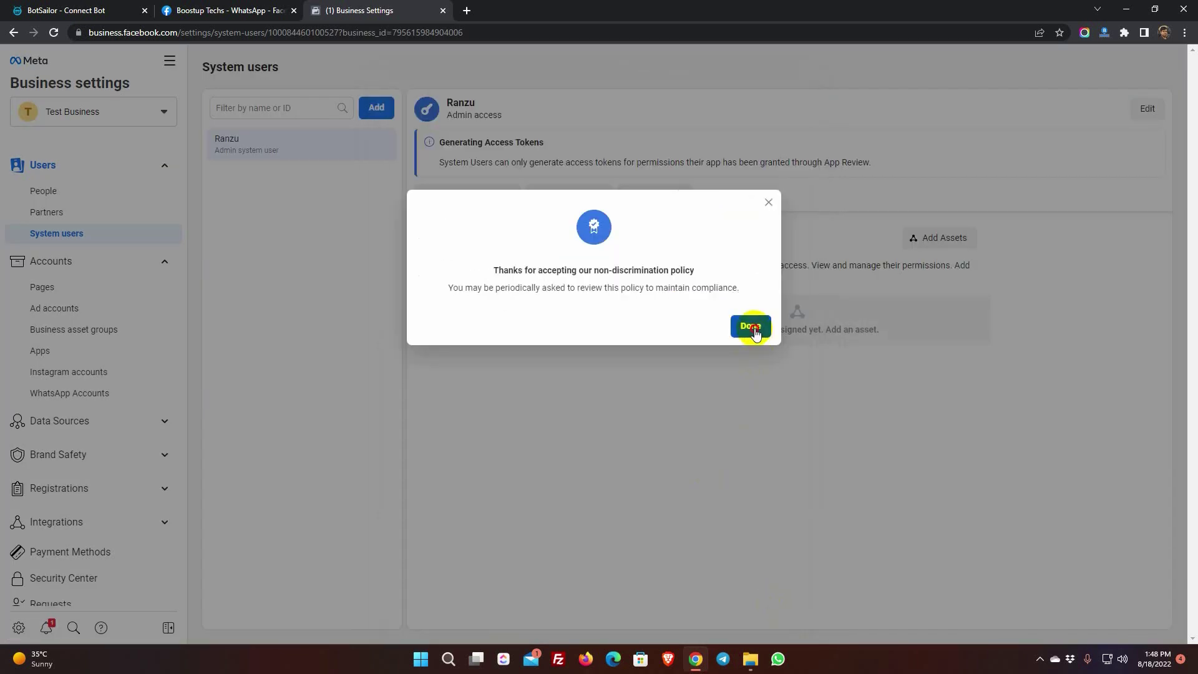
left_click(751, 327)
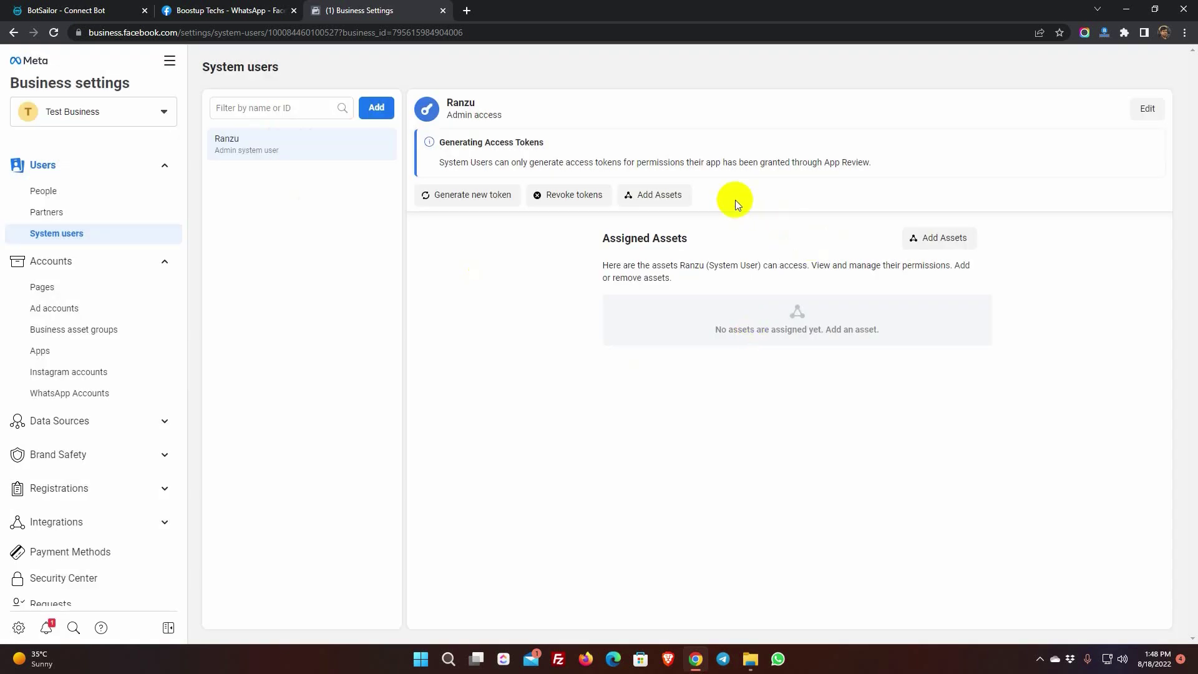
Assign the Boostup Techs app to the system user with Manage App full control and save
left_click(665, 200)
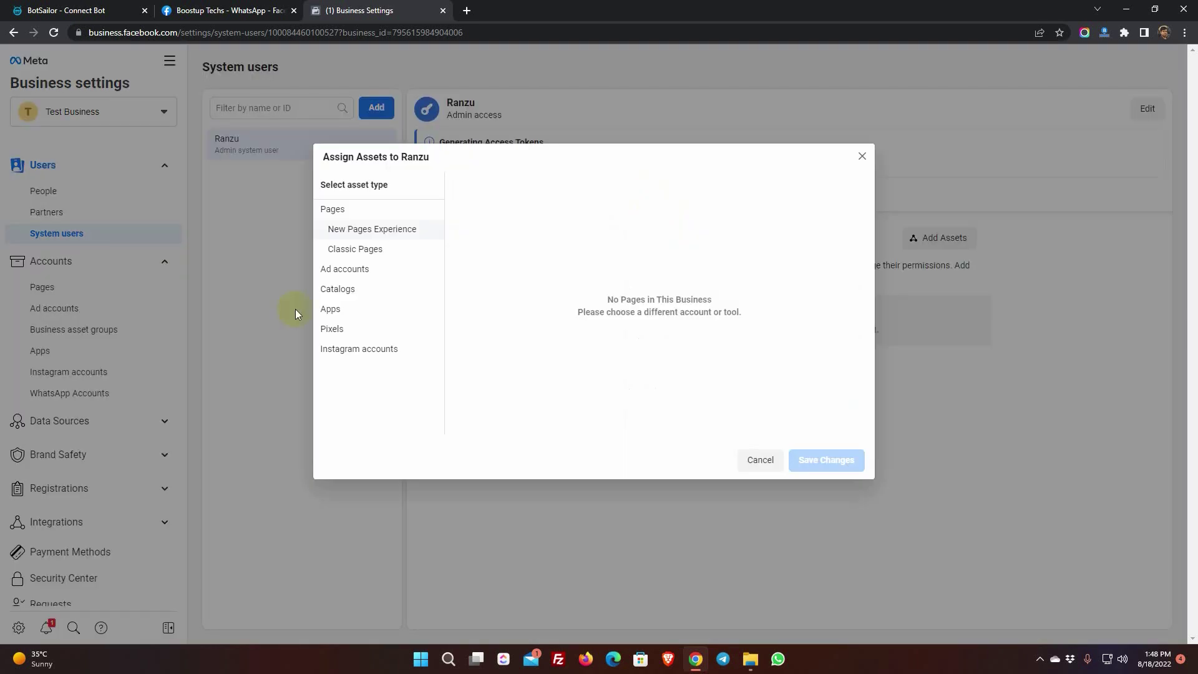
left_click(333, 310)
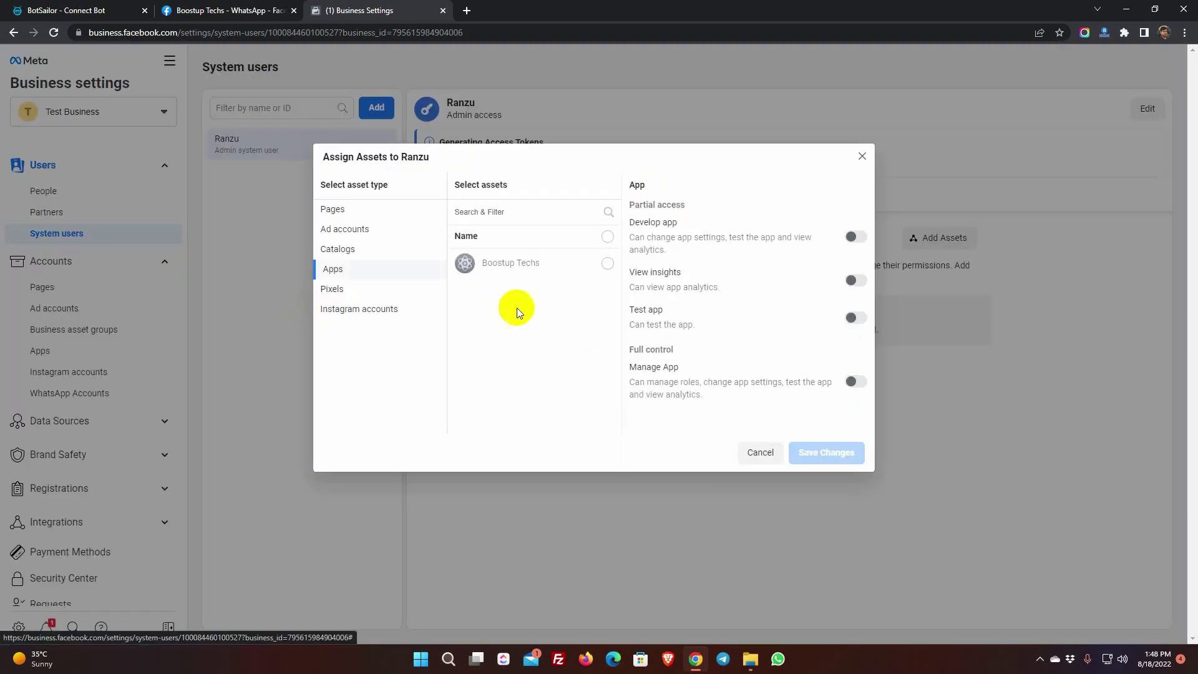
left_click(607, 263)
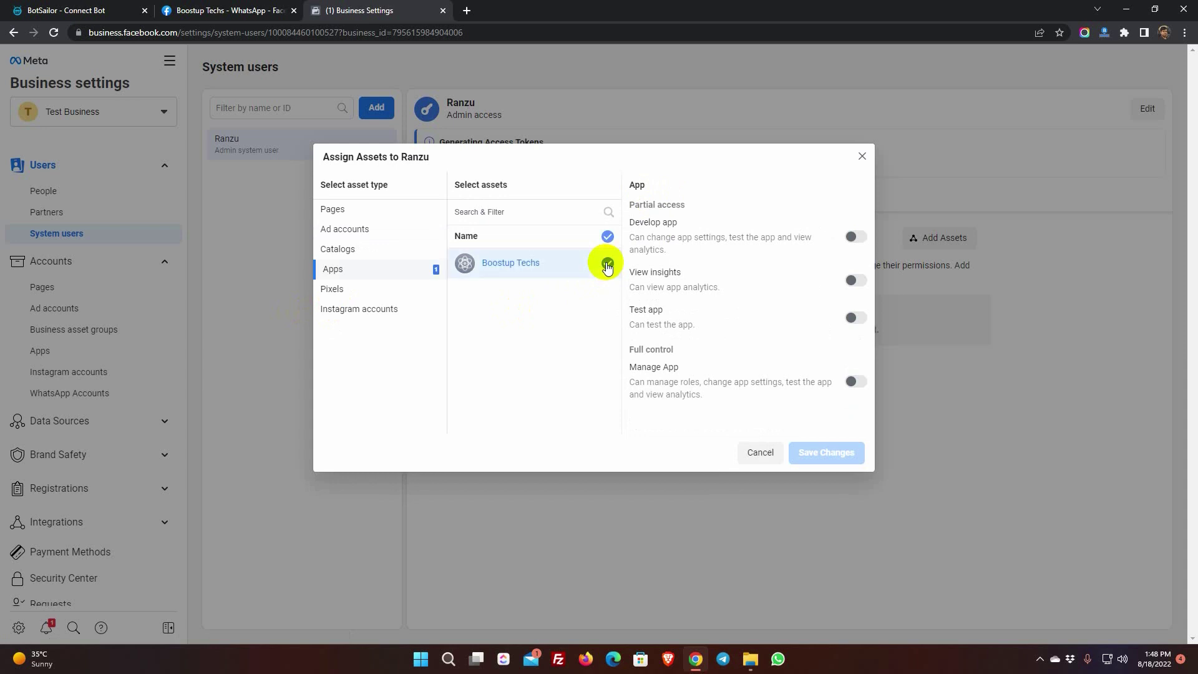
left_click(854, 381)
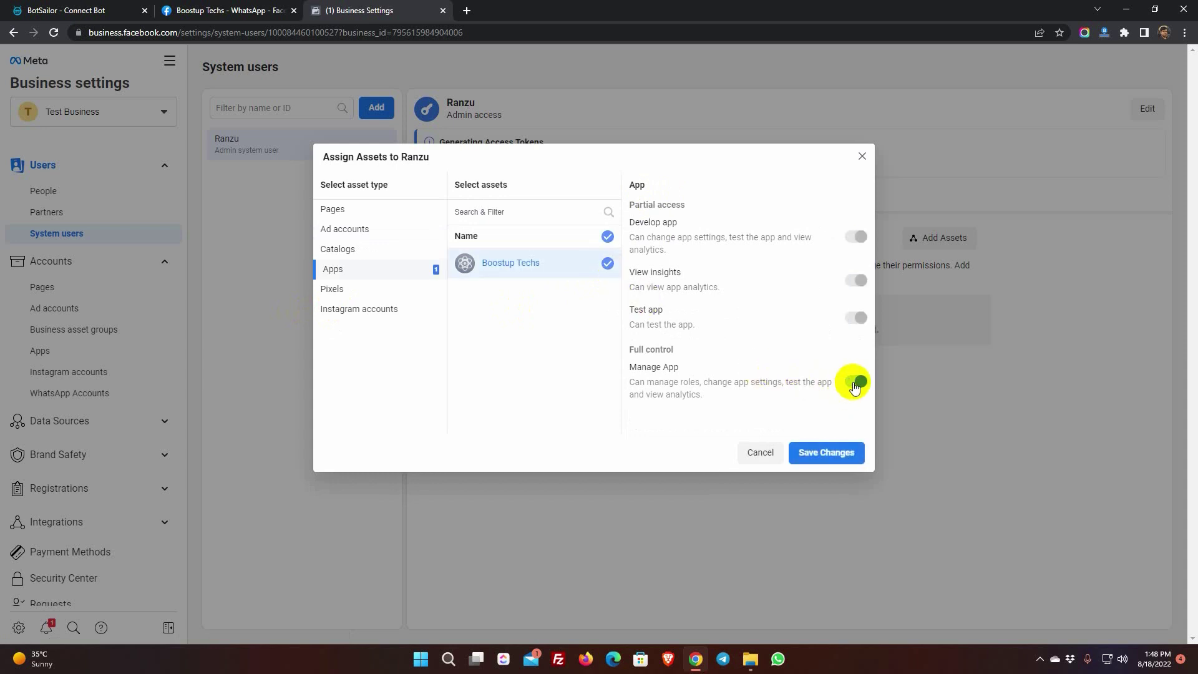
left_click(825, 459)
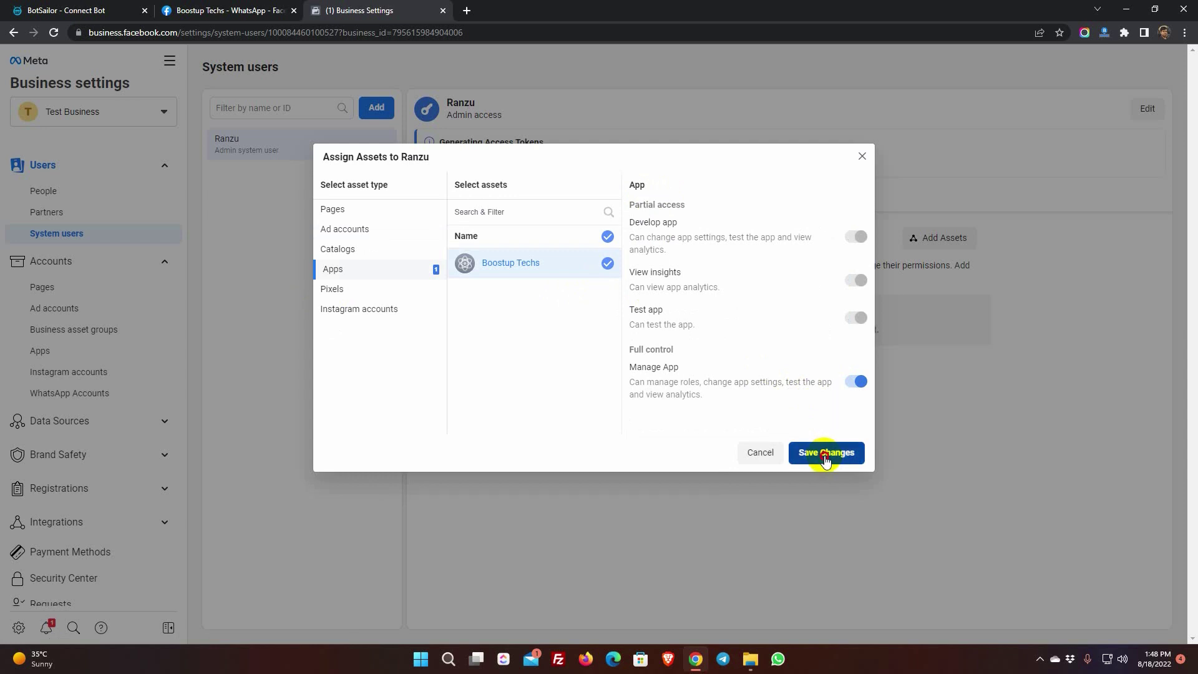
left_click(688, 286)
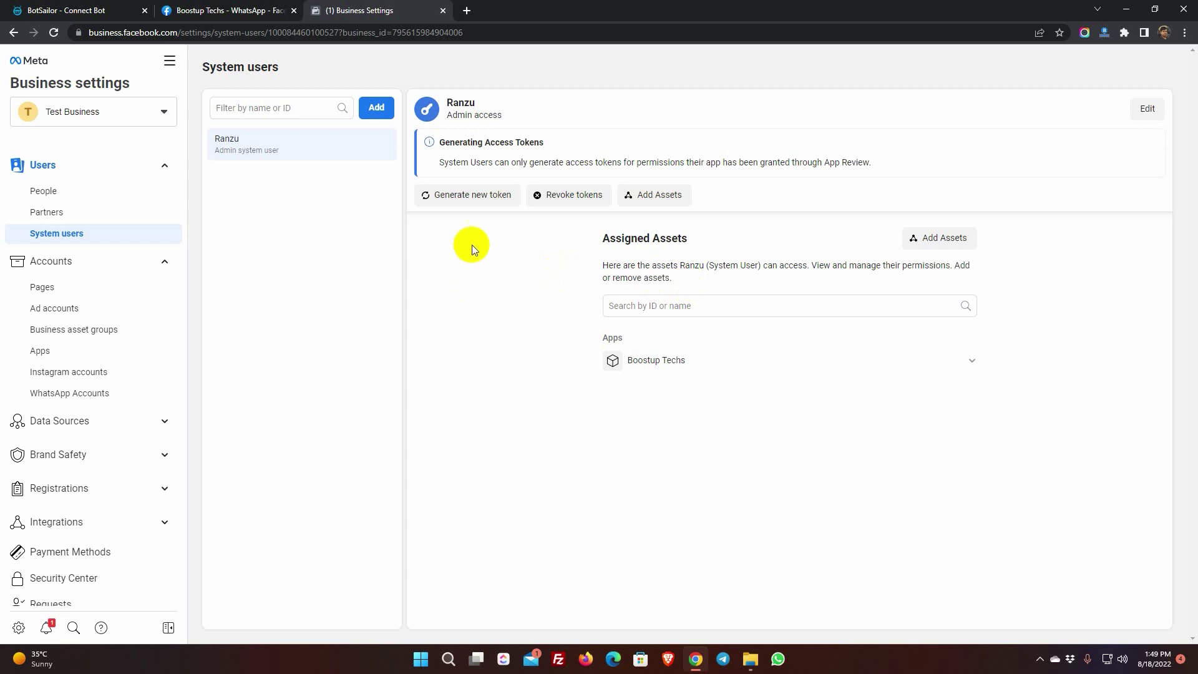
Generate a Boostup Techs token with business_management, catalog_management, whatsapp_business_messaging and whatsapp_business_management permissions
left_click(473, 196)
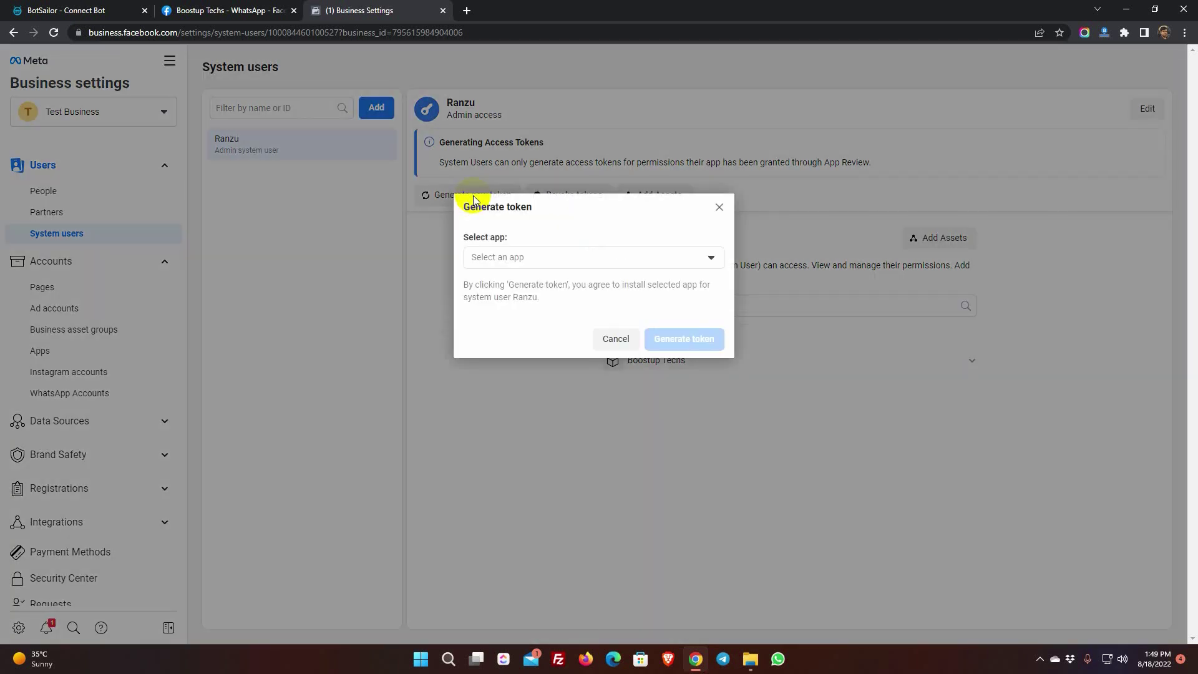
left_click(544, 255)
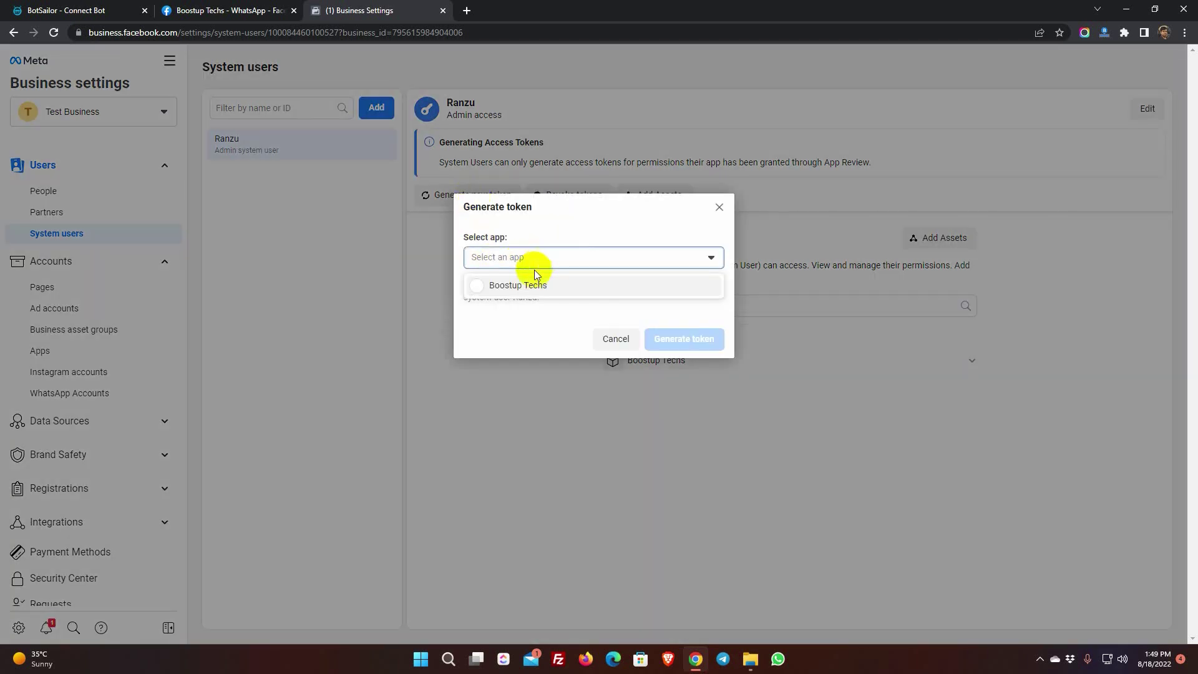
left_click(497, 284)
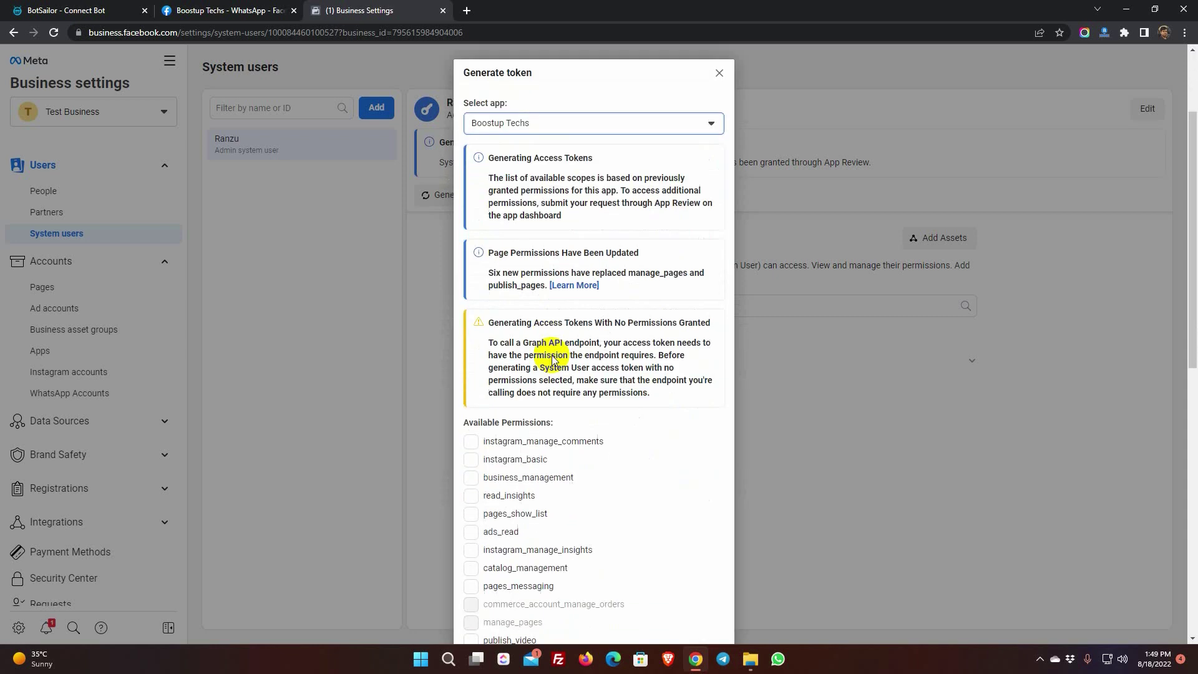
scroll(552, 361, "down", 5)
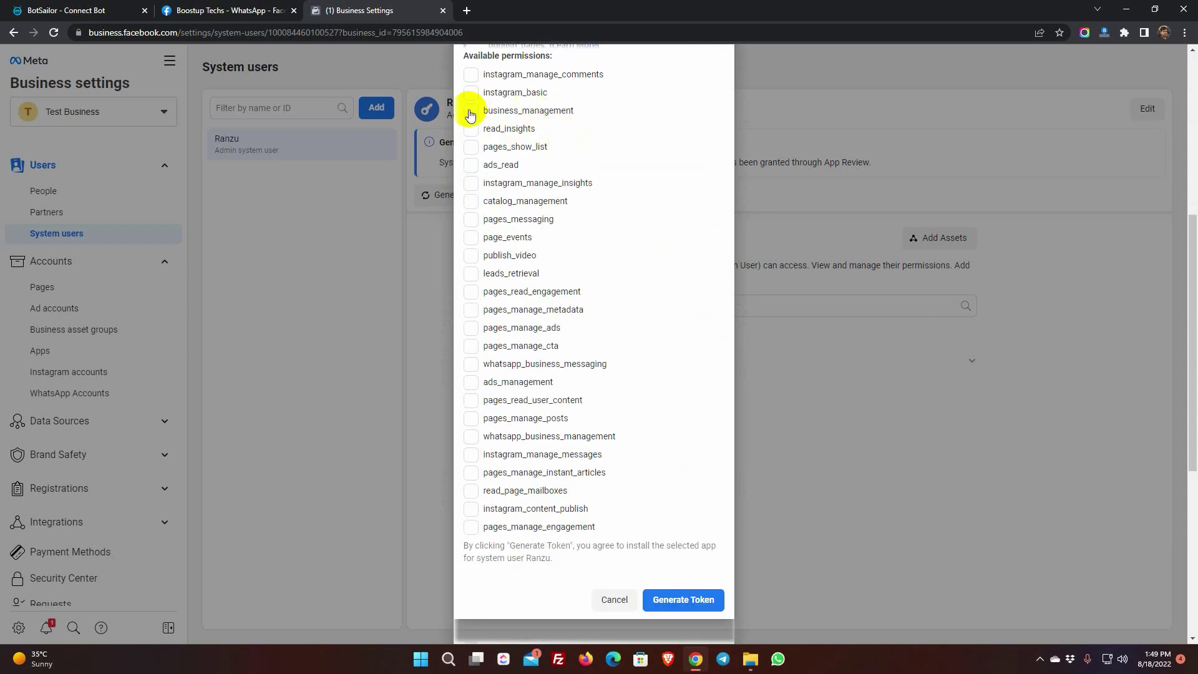
left_click(471, 114)
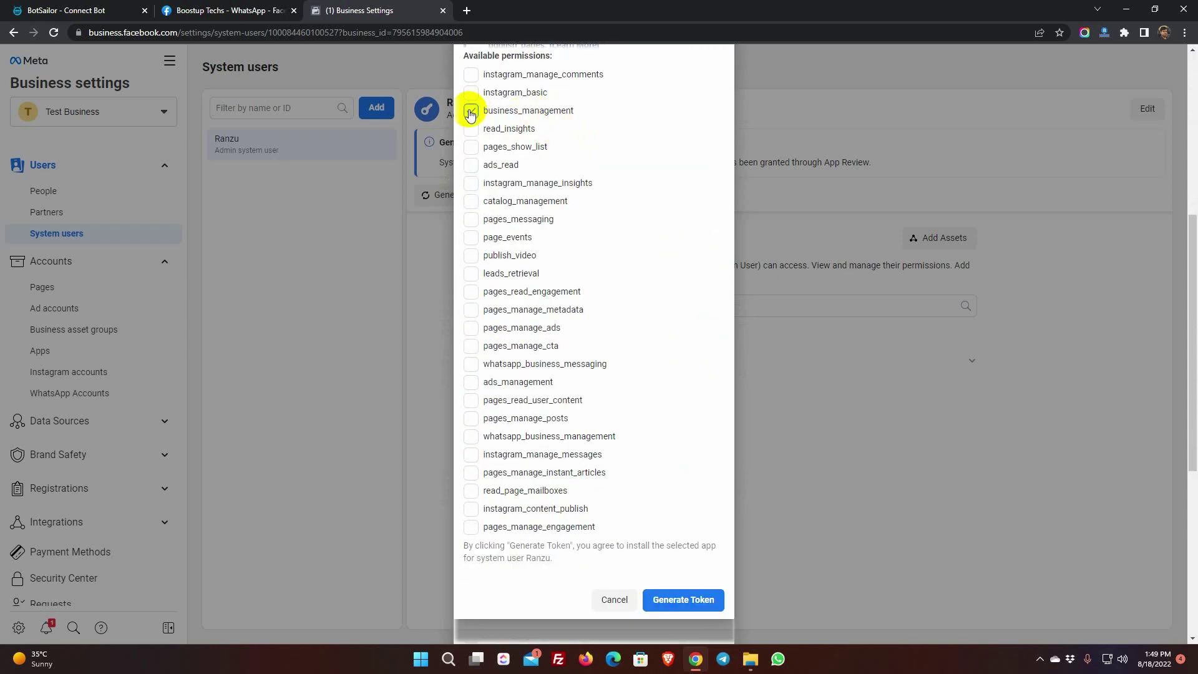
left_click(472, 205)
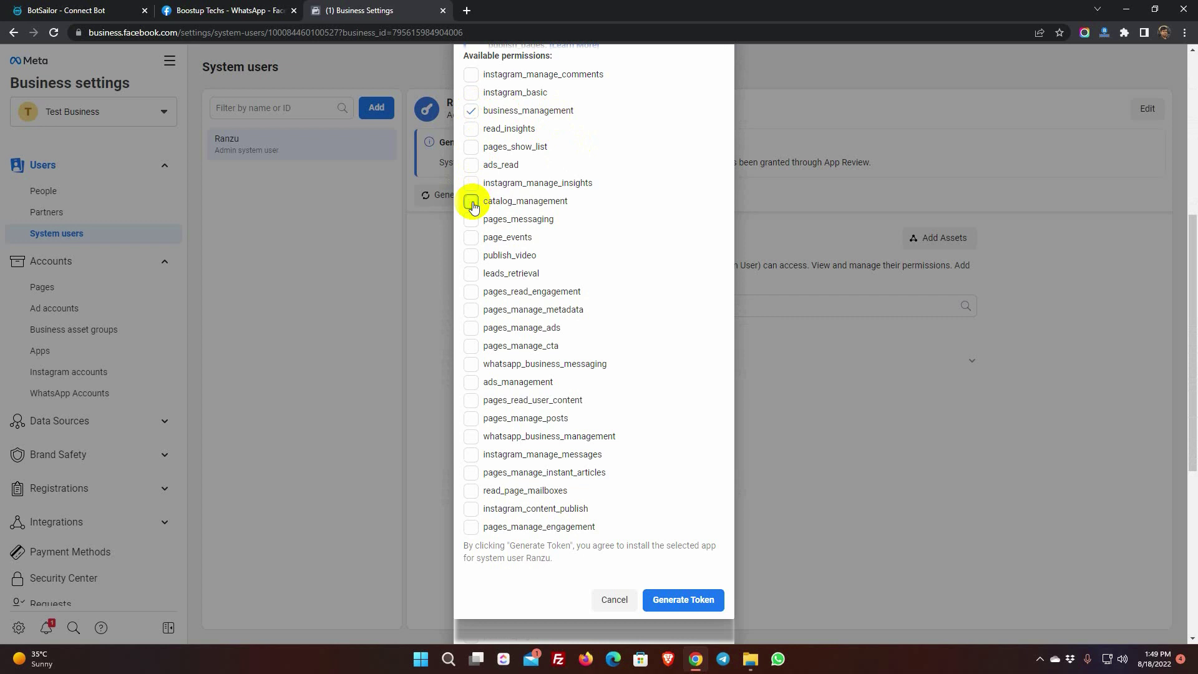
left_click(471, 367)
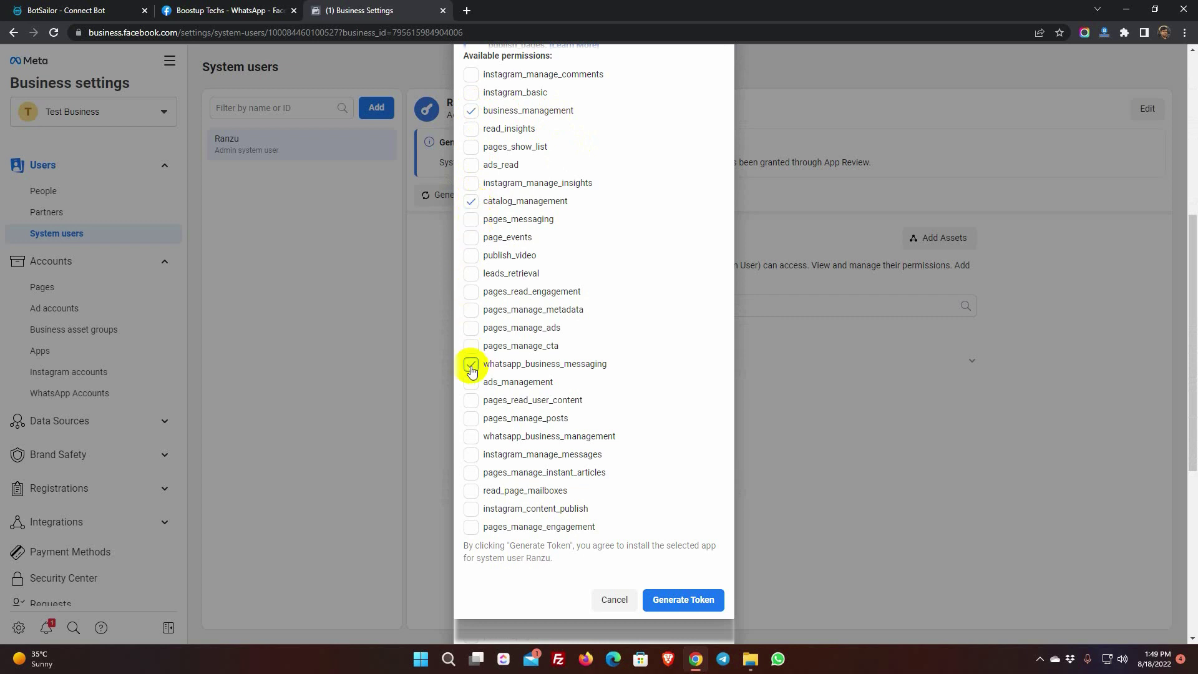
left_click(471, 438)
left_click(684, 600)
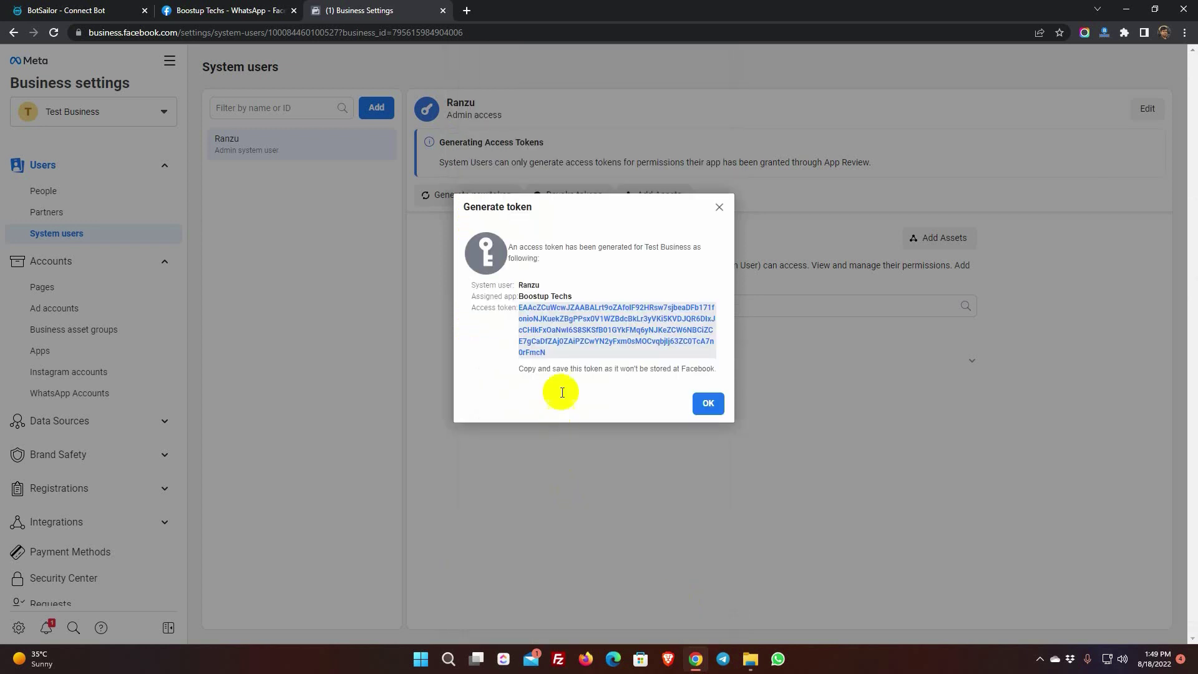
Copy the generated token into BotSailor's Access Token field
left_click_drag(548, 354, 517, 310)
right_click(537, 312)
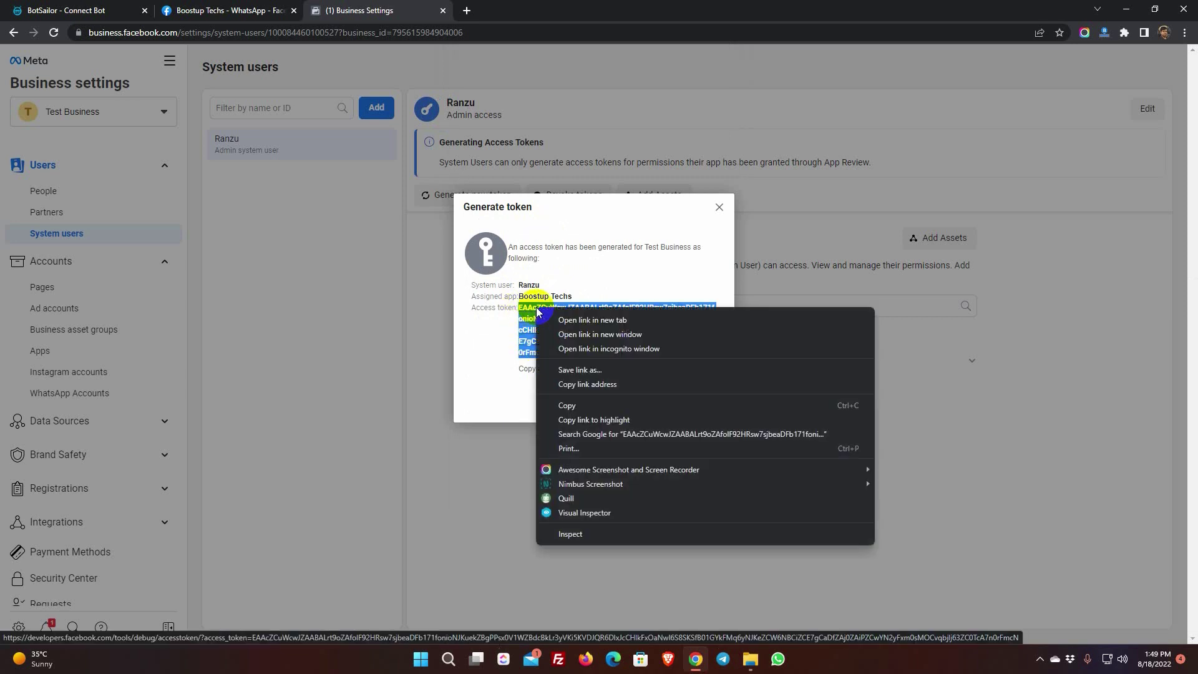
left_click(579, 407)
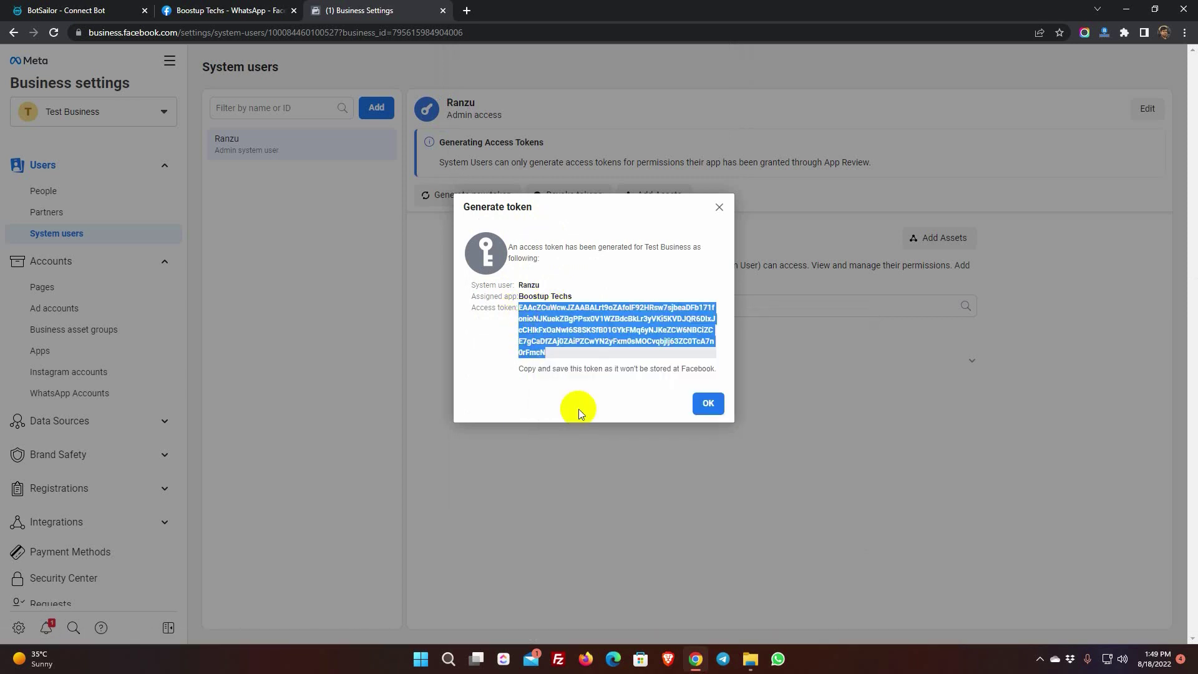
left_click(63, 11)
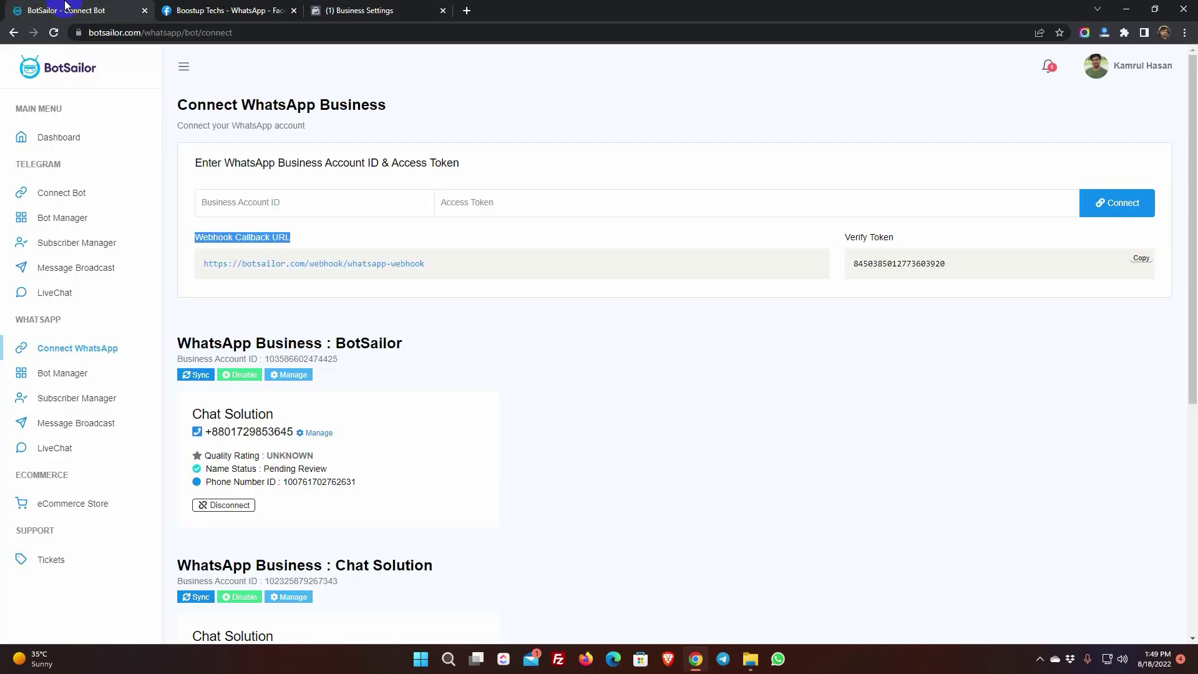
left_click(460, 204)
left_click(347, 198)
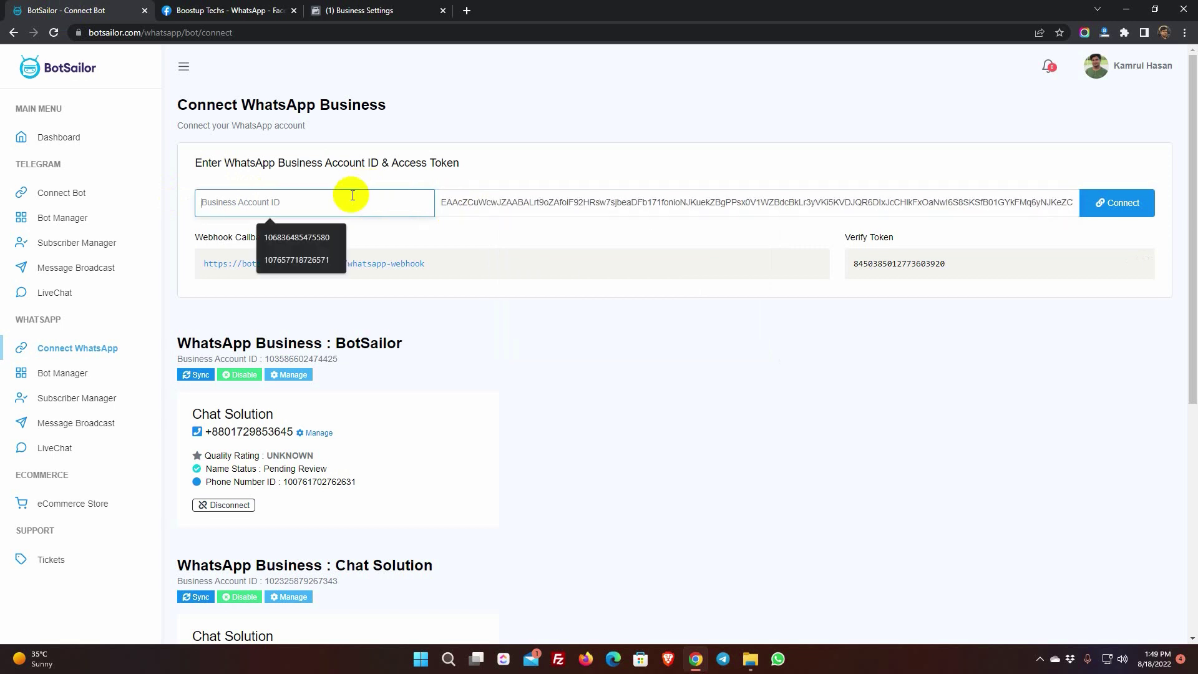
left_click(378, 8)
Paste the Boostup Techs WhatsApp account ID into BotSailor's Business Account ID field and connect
left_click(706, 405)
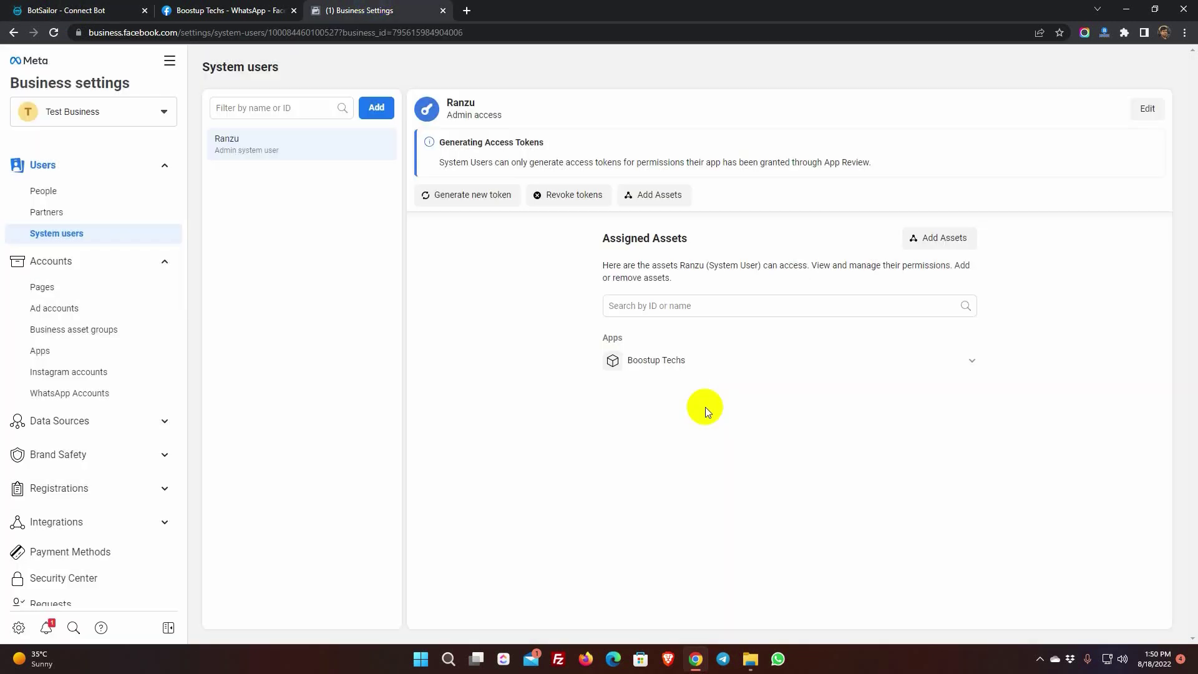
left_click(93, 393)
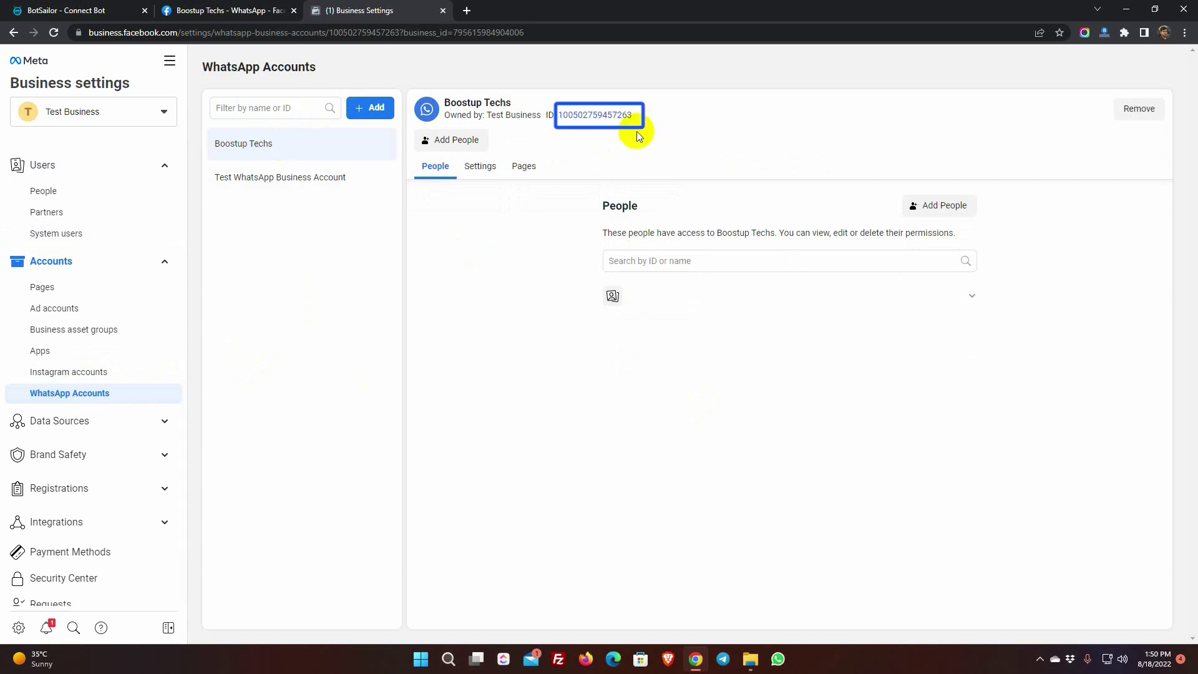
left_click(586, 119)
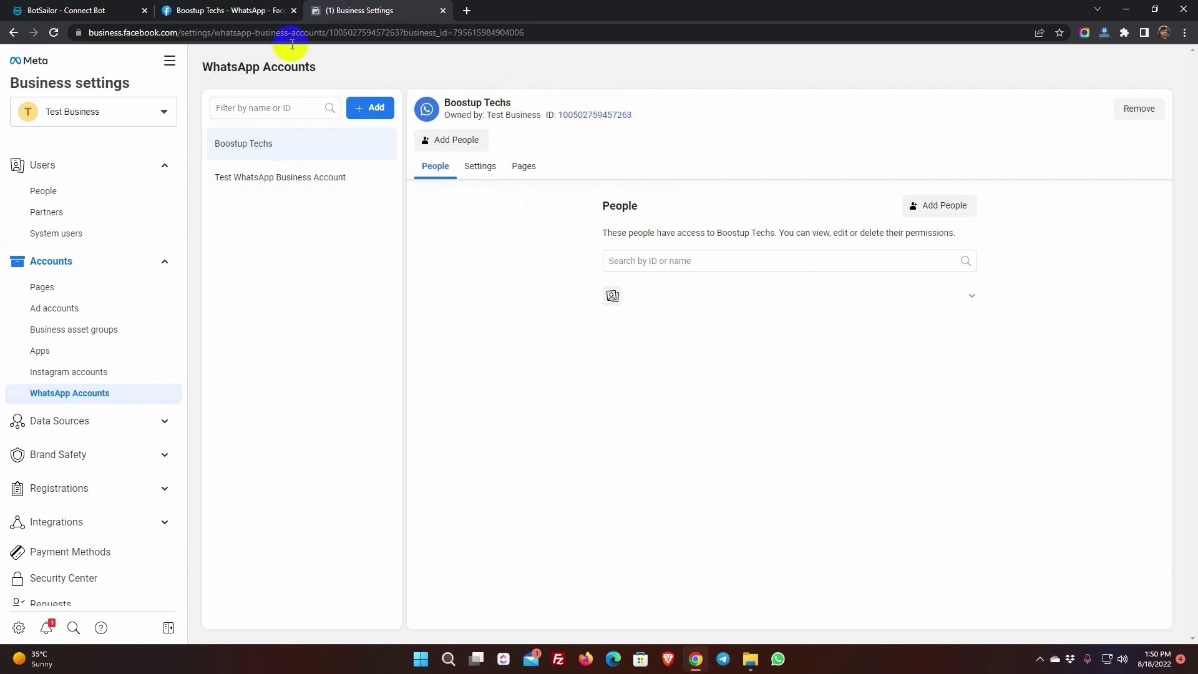
left_click(100, 8)
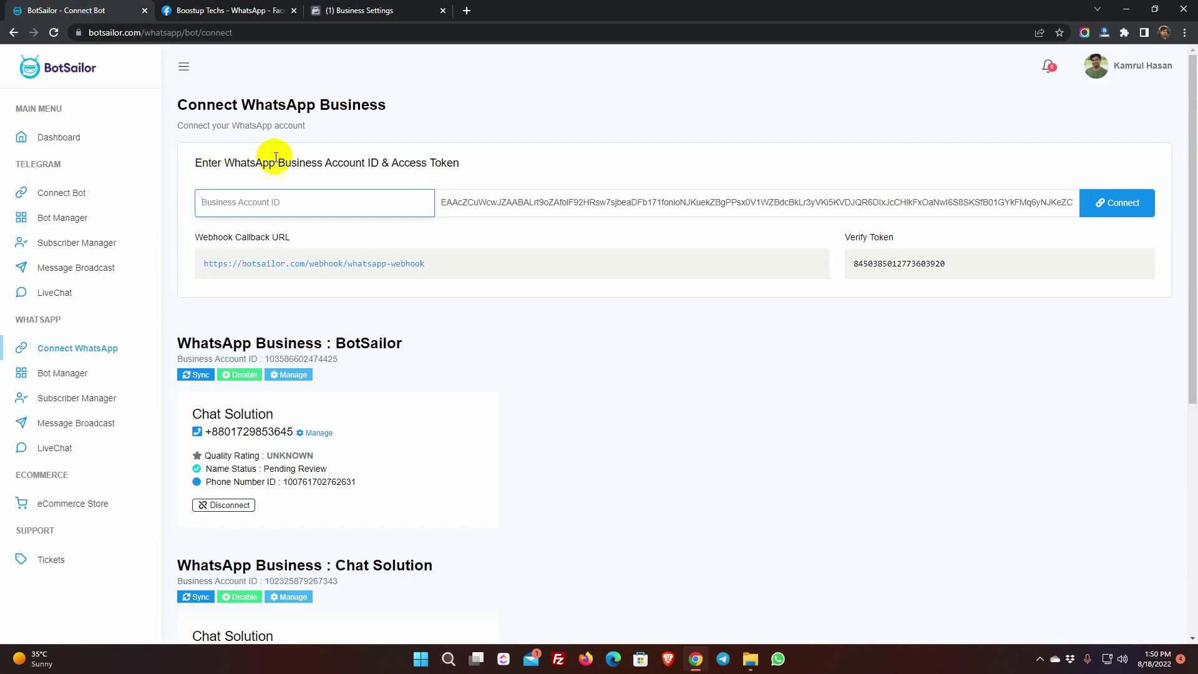
left_click(279, 191)
key("ctrl+v")
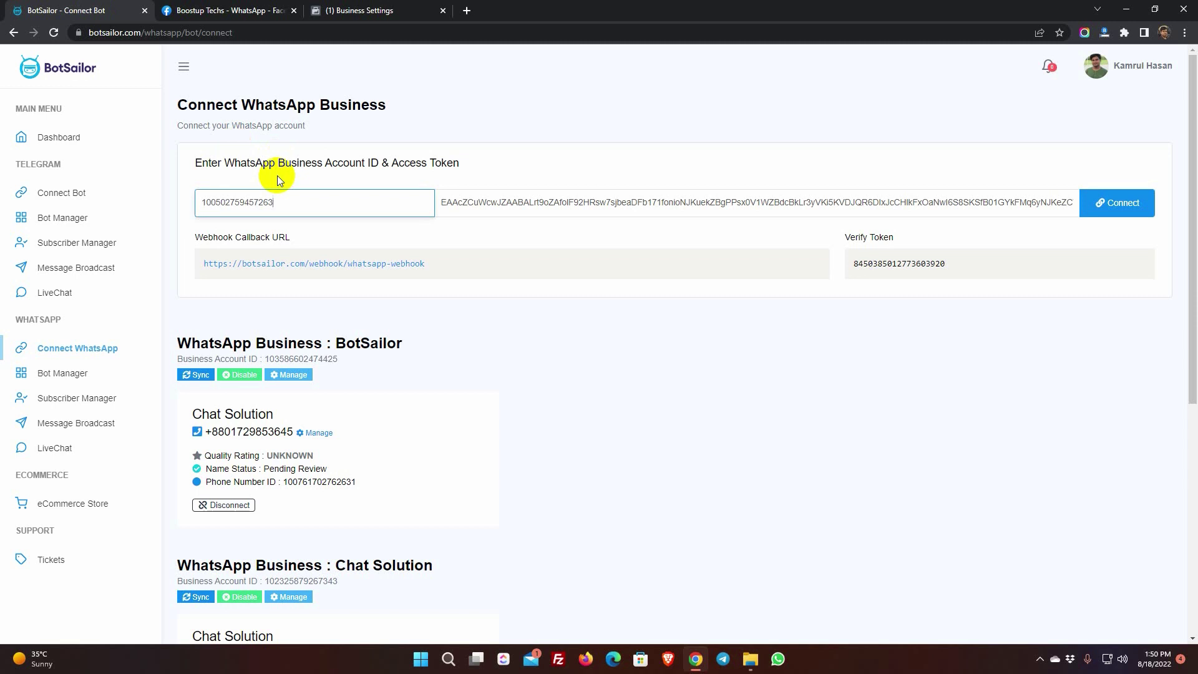
left_click(1121, 209)
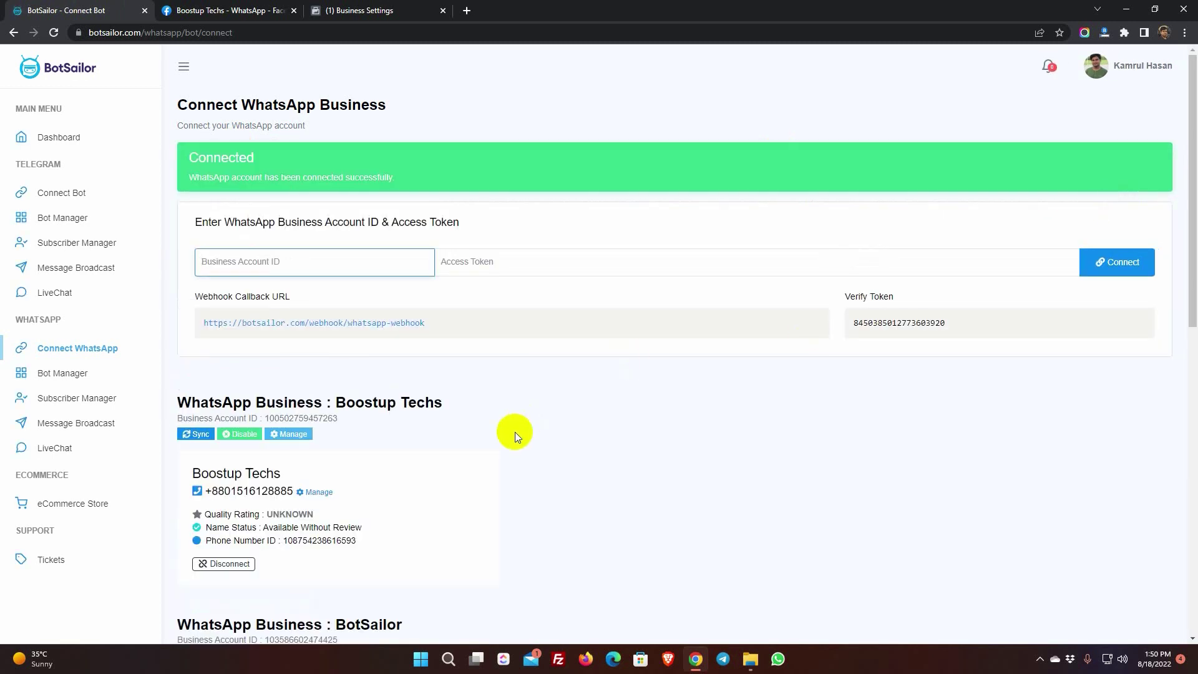
Check the new WhatsApp Business : Boostup Techs entry in BotSailor, then launch WhatsApp Desktop
scroll(515, 432, "down", 1)
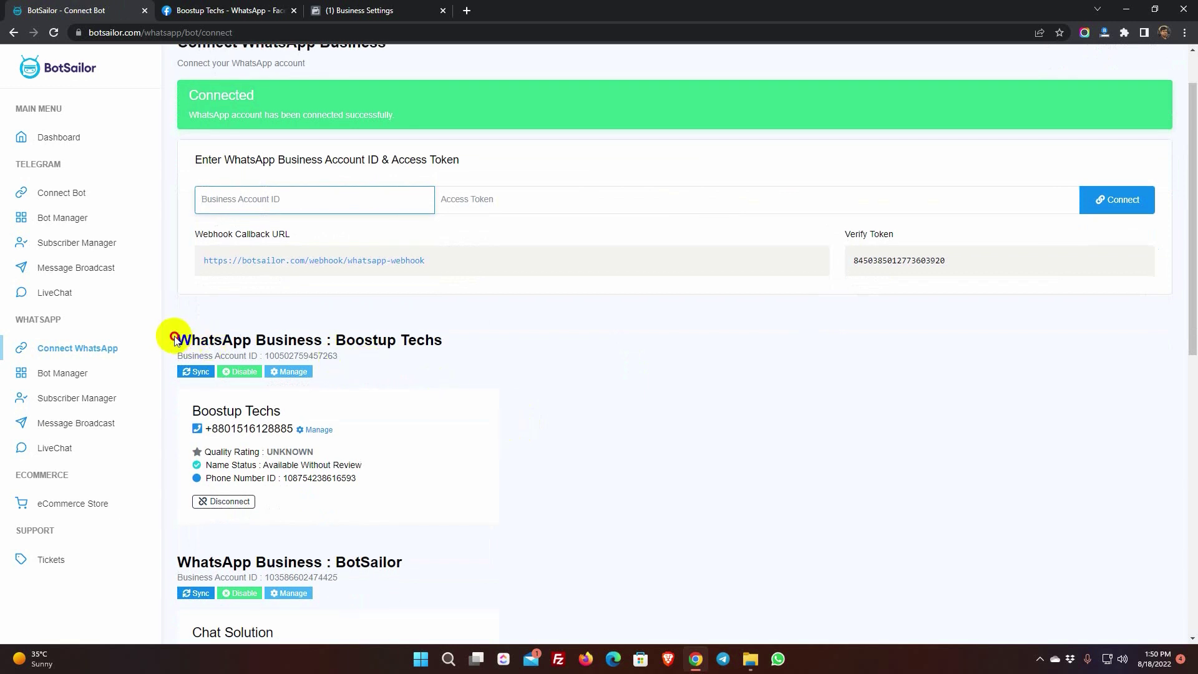
left_click_drag(170, 339, 457, 342)
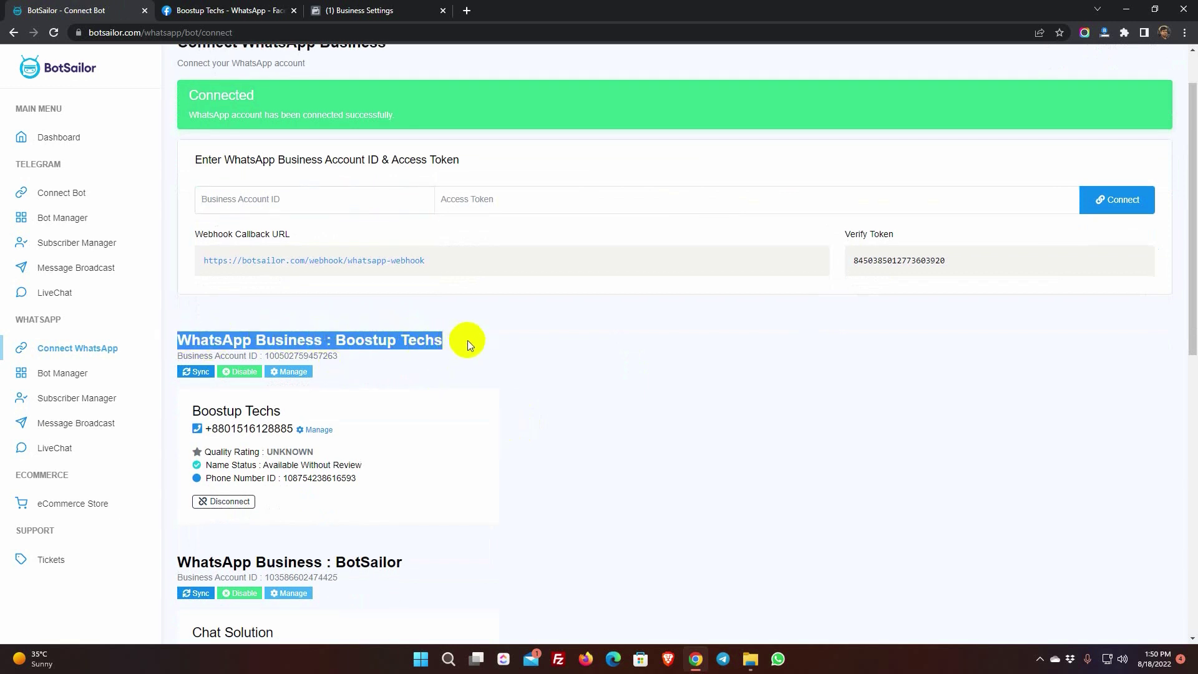
left_click(467, 344)
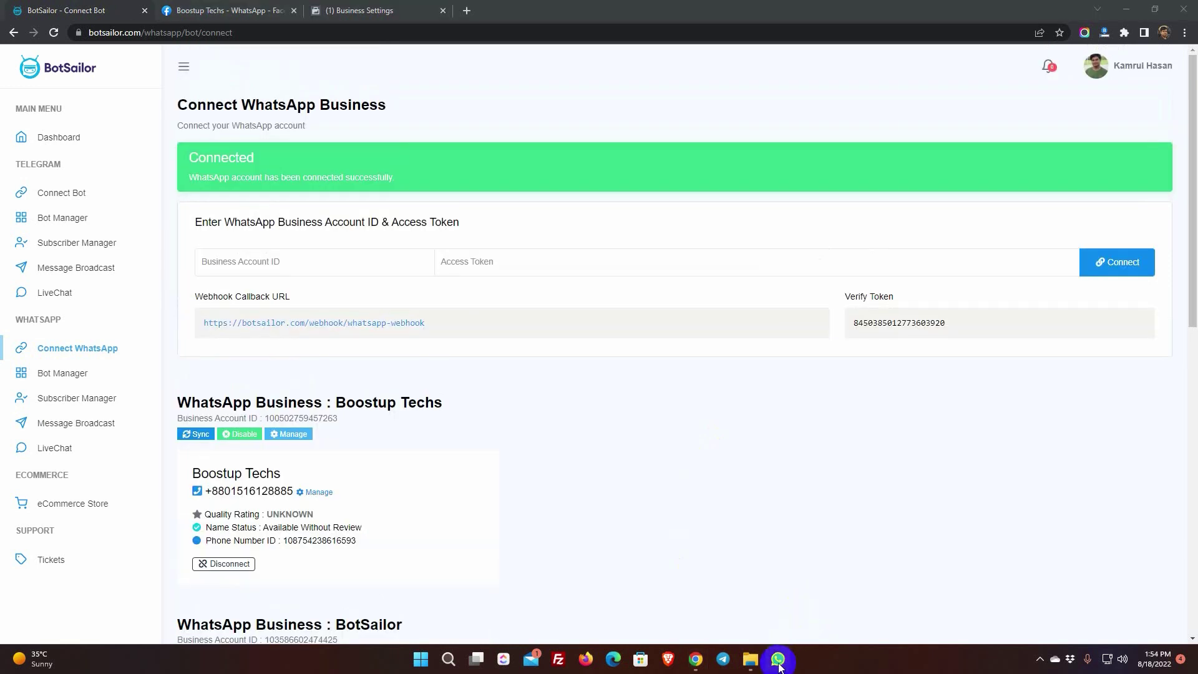
left_click(778, 660)
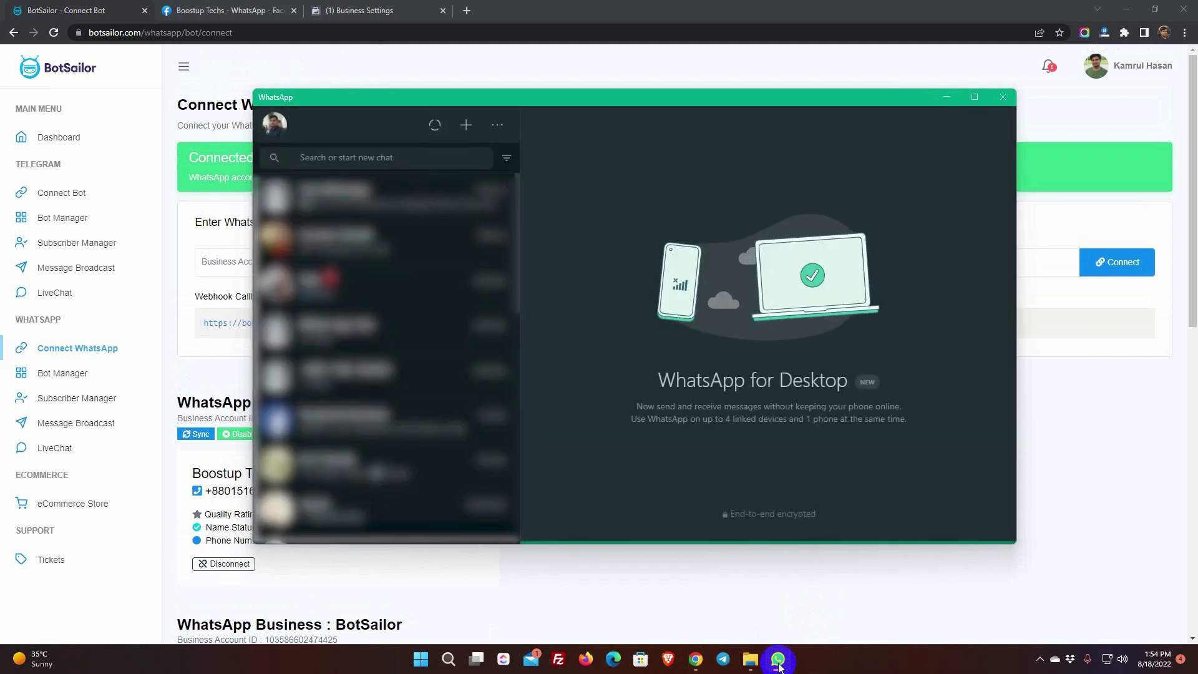
Send 'Hello' to the Boostup Techs chat in WhatsApp Desktop, then return to BotSailor's Live Chat
left_click(382, 161)
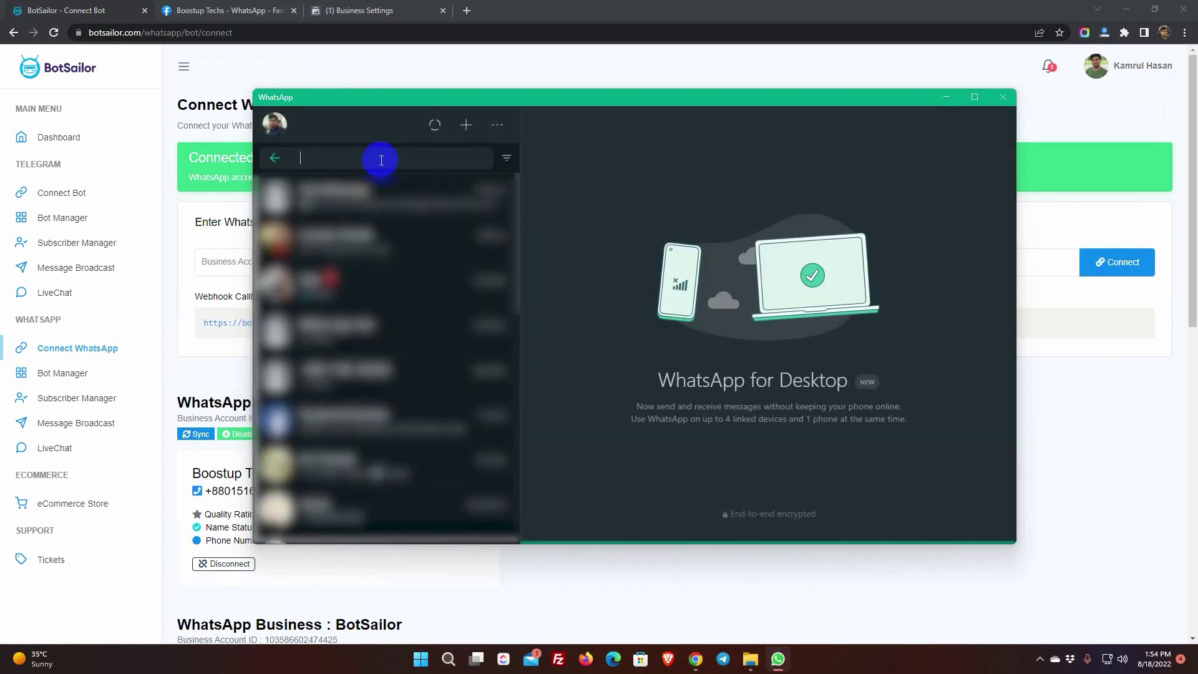
type("boo")
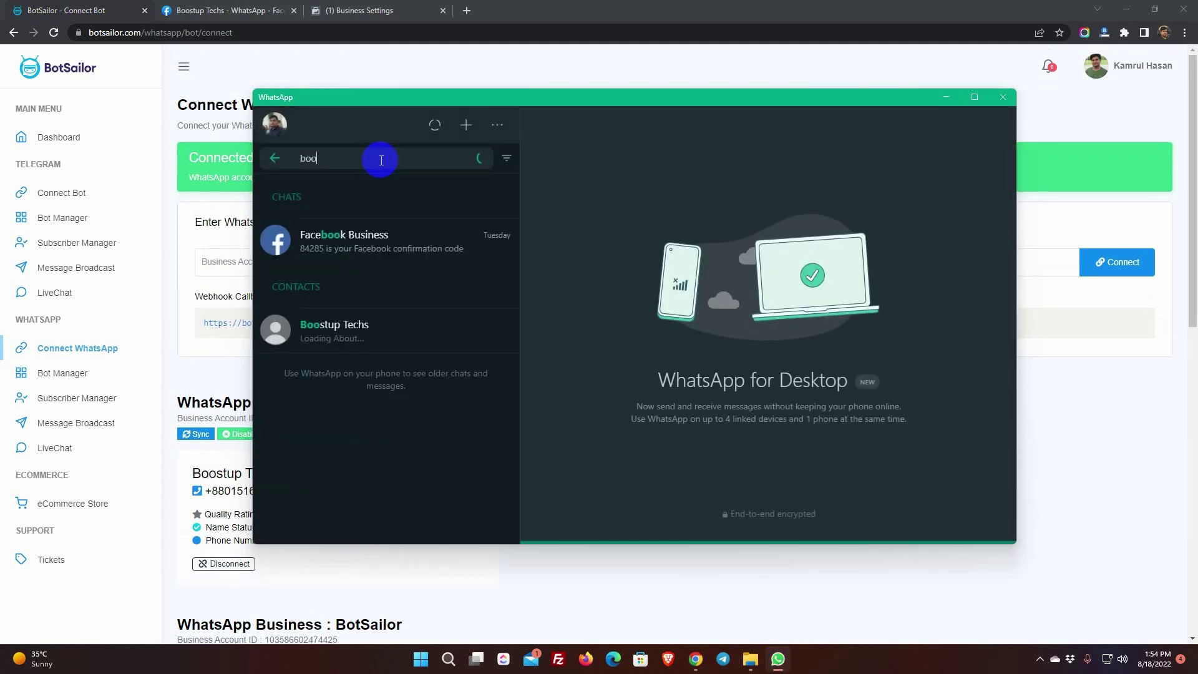
left_click(375, 340)
type("Hello")
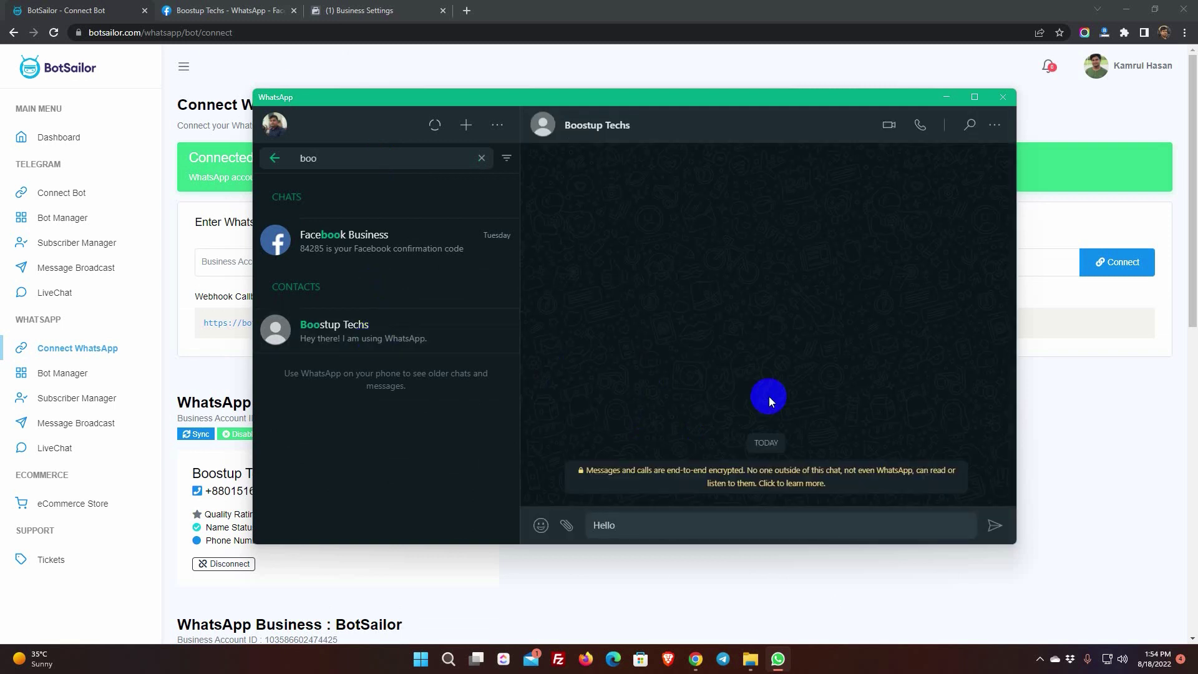
key("Return")
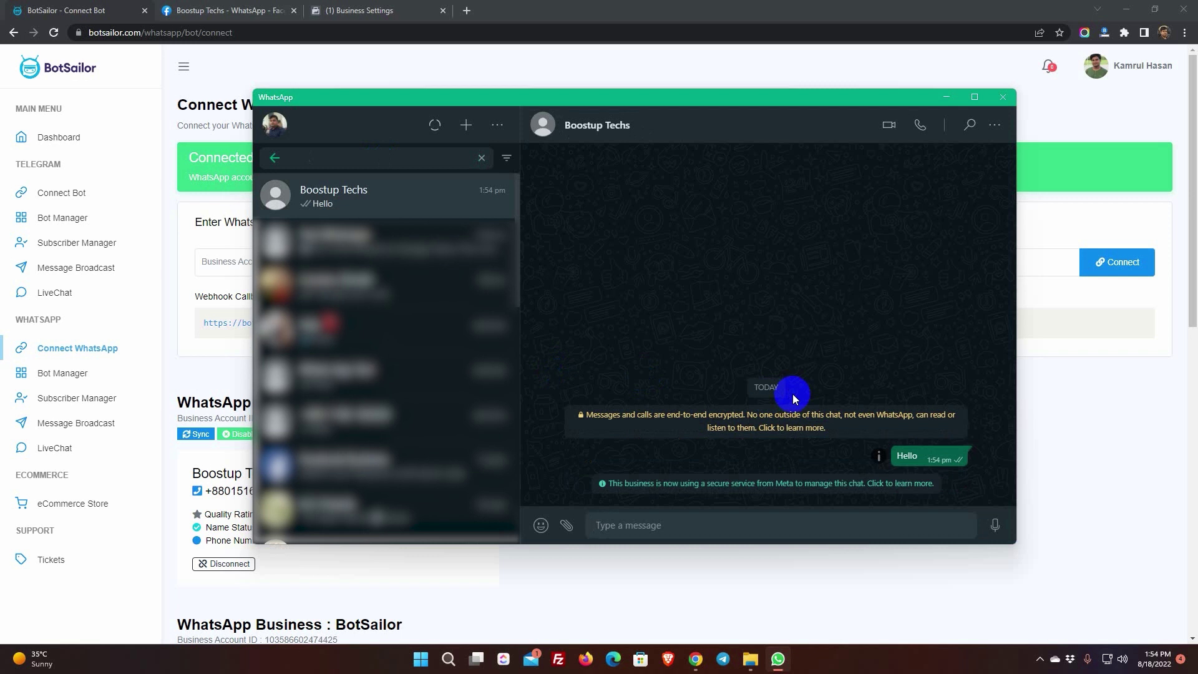
left_click(946, 98)
left_click(62, 448)
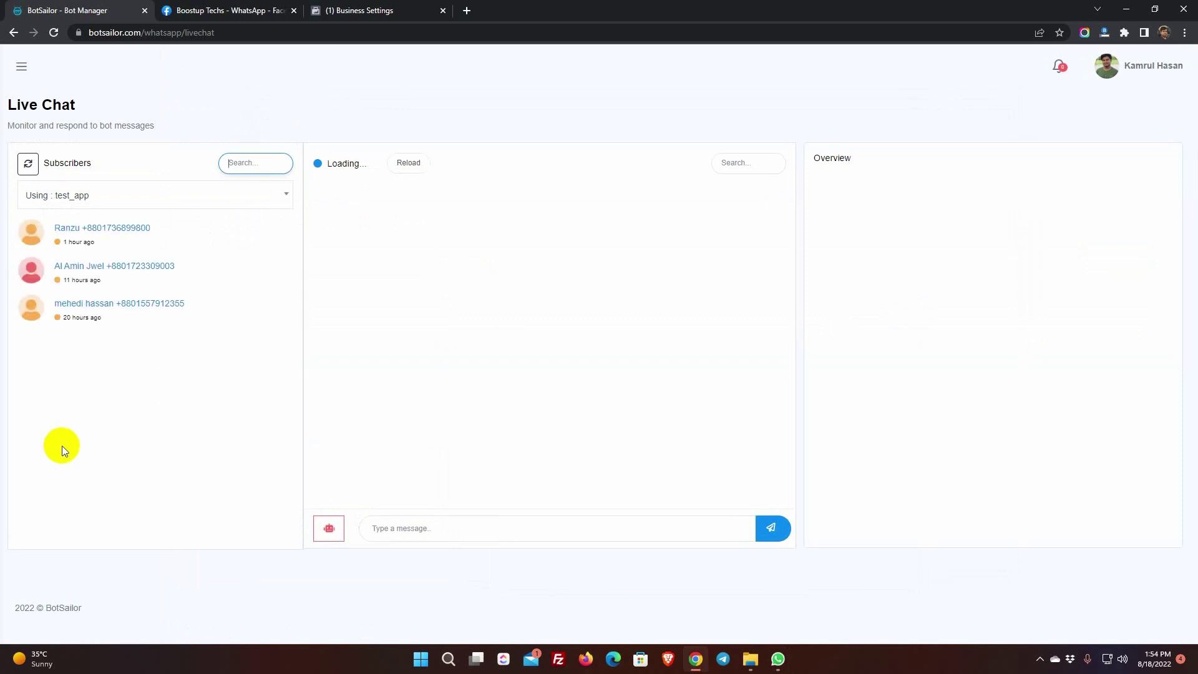
Open the first subscriber's conversation and switch Live Chat to the Boostup Techs account
left_click(157, 233)
left_click(156, 195)
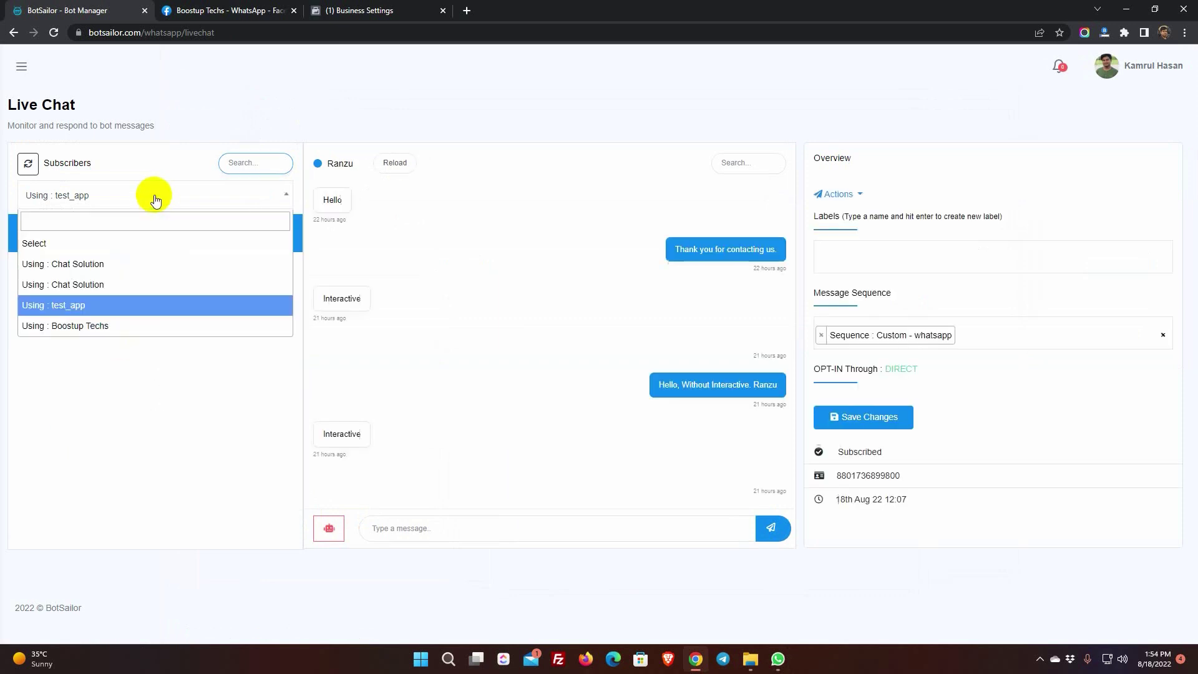
left_click(103, 326)
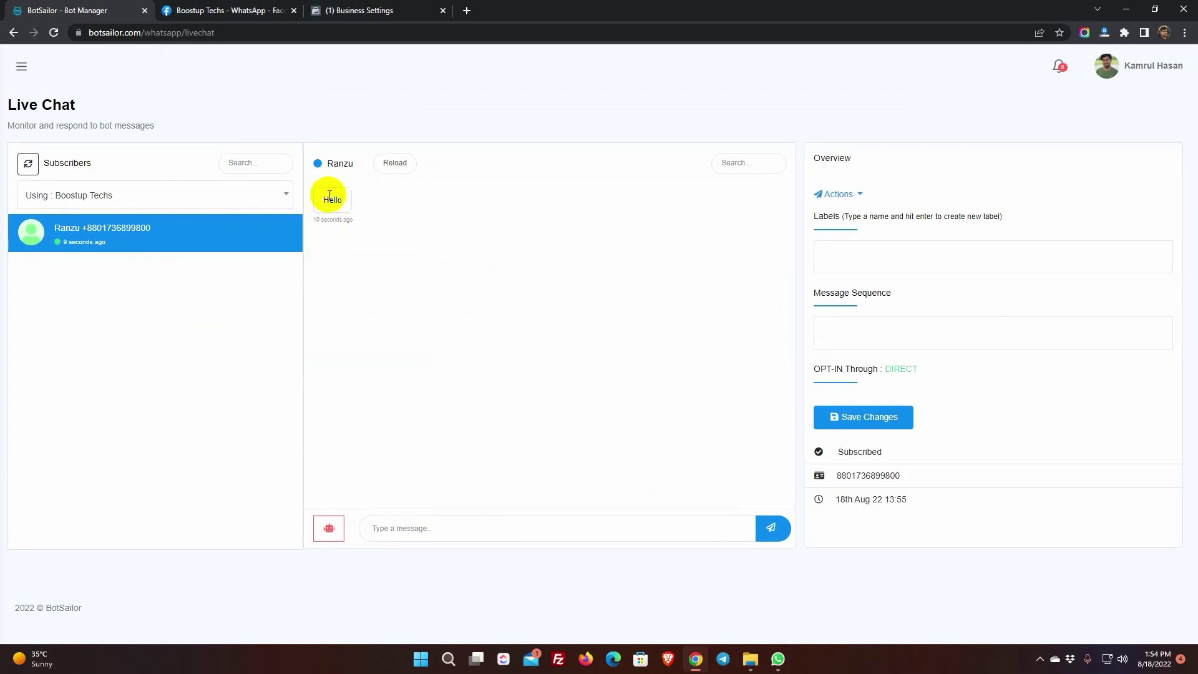
Send the subscriber the reply 'Thanks for contacting Boostup Techs'
left_click(411, 524)
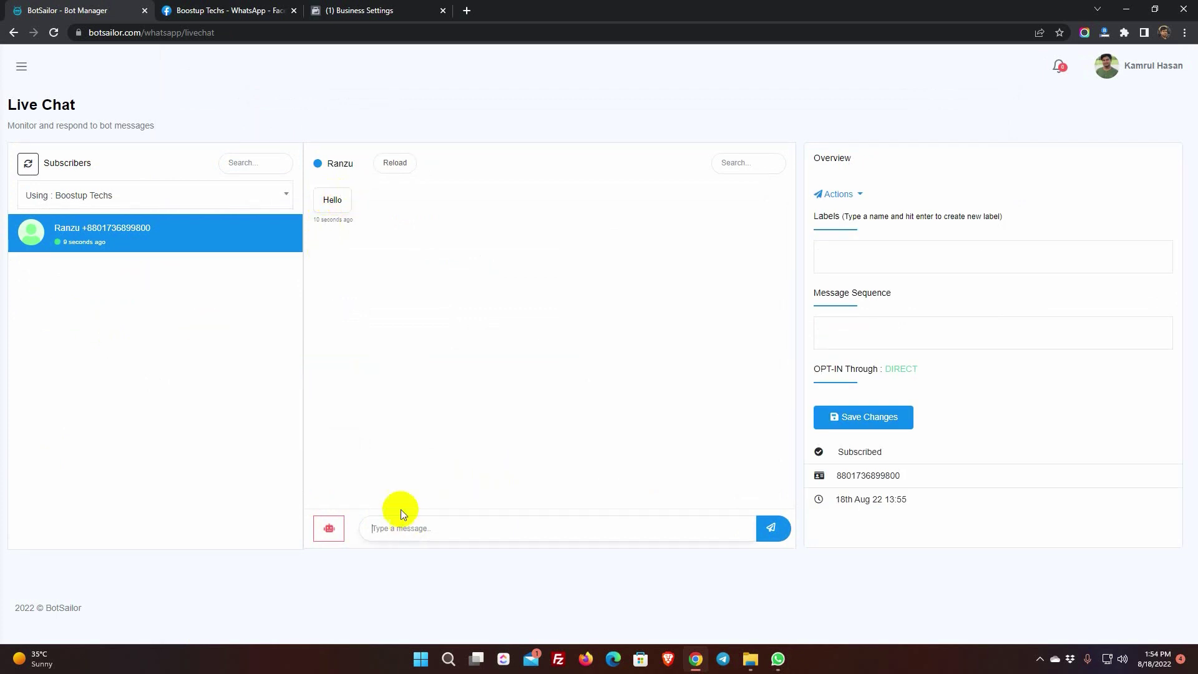
type("Thanks for contacting Boostup Techs")
left_click(769, 531)
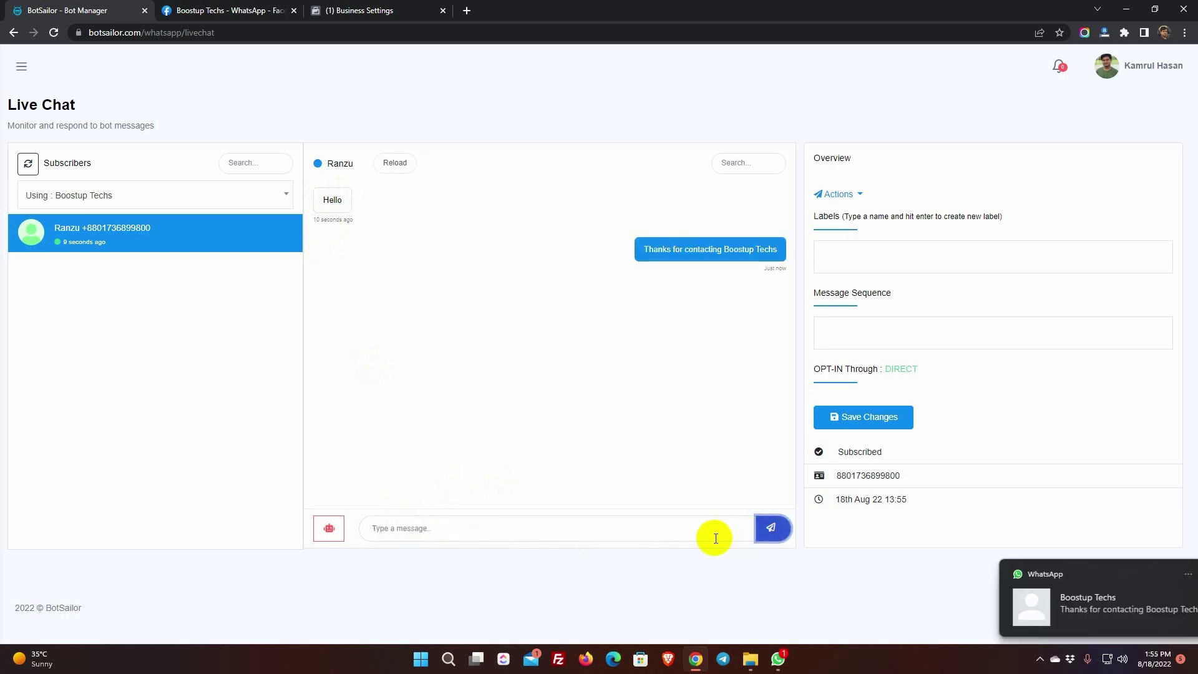
Confirm in WhatsApp Desktop that the reply arrived, then hide WhatsApp again
left_click(783, 665)
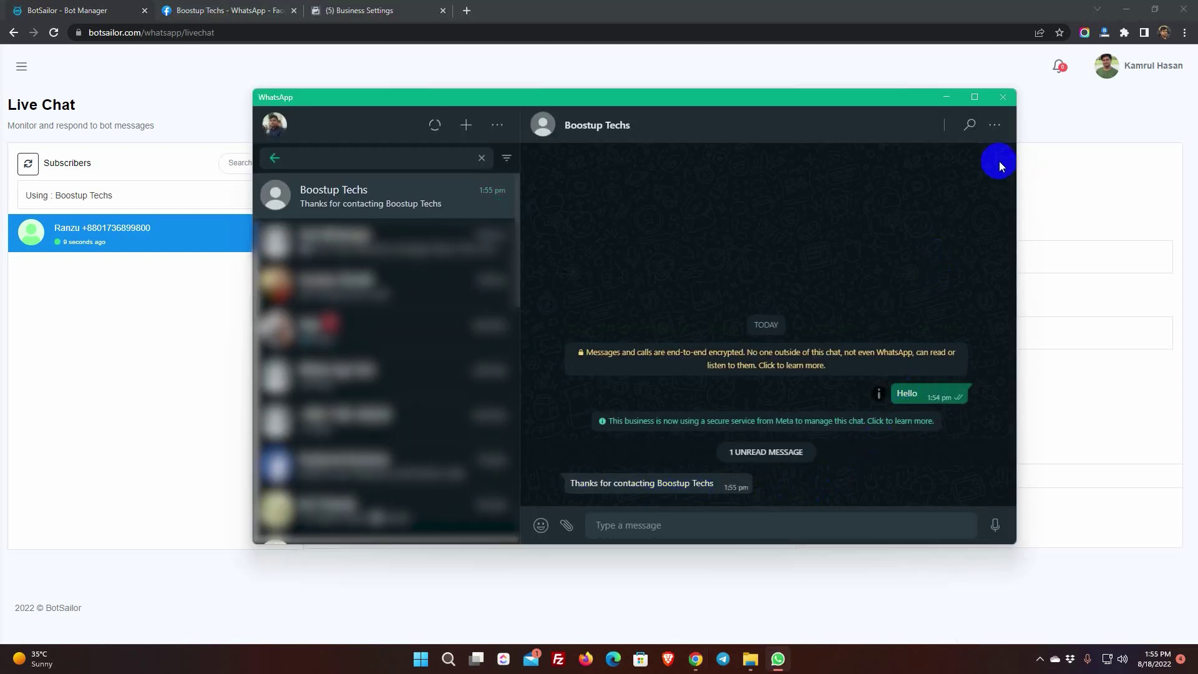
left_click(947, 98)
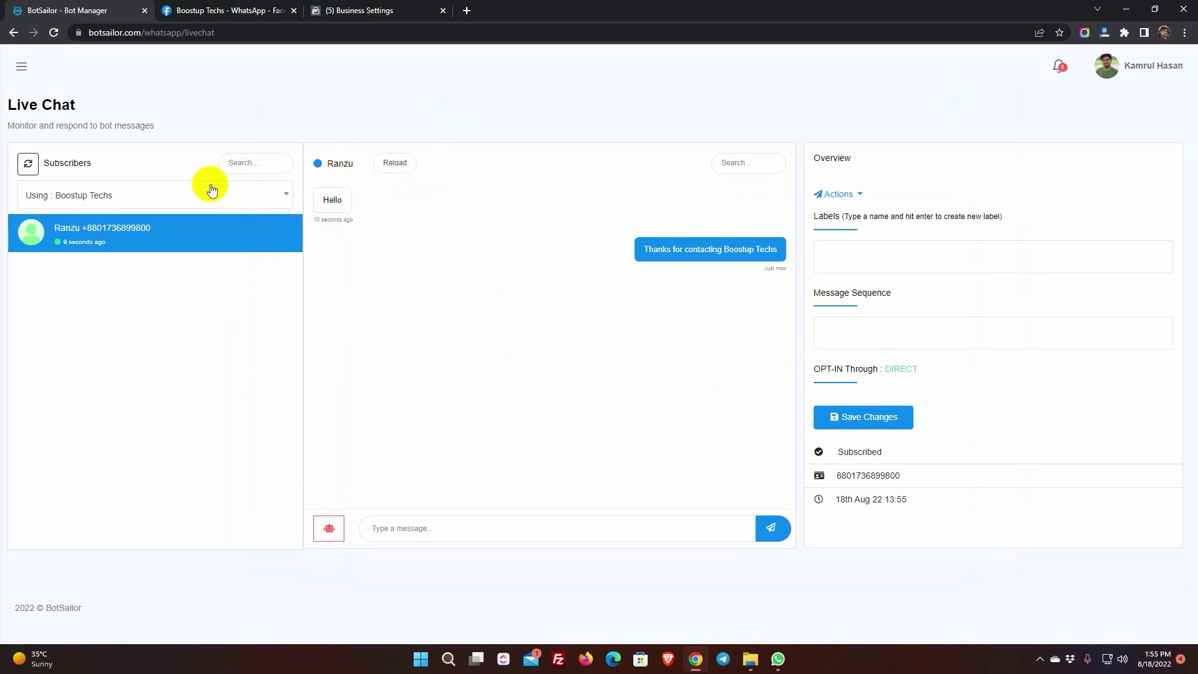
left_click(23, 66)
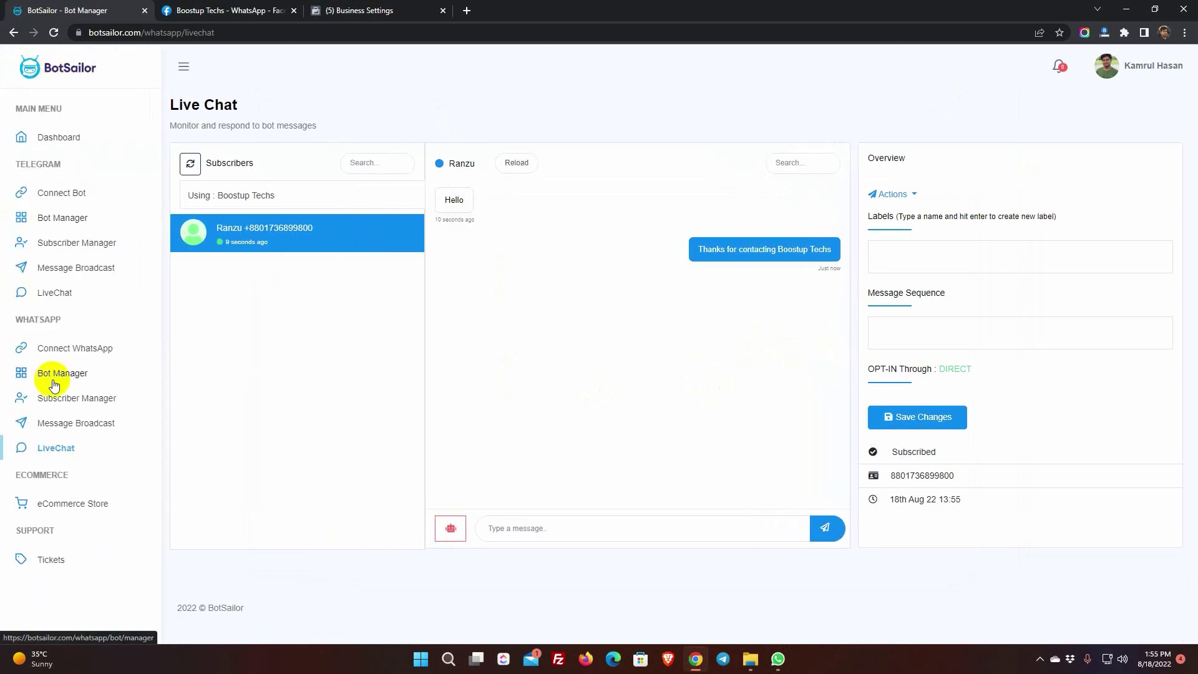
Open the Boostup Techs bot in WhatsApp Bot Manager, then its chat in WhatsApp Desktop
left_click(60, 374)
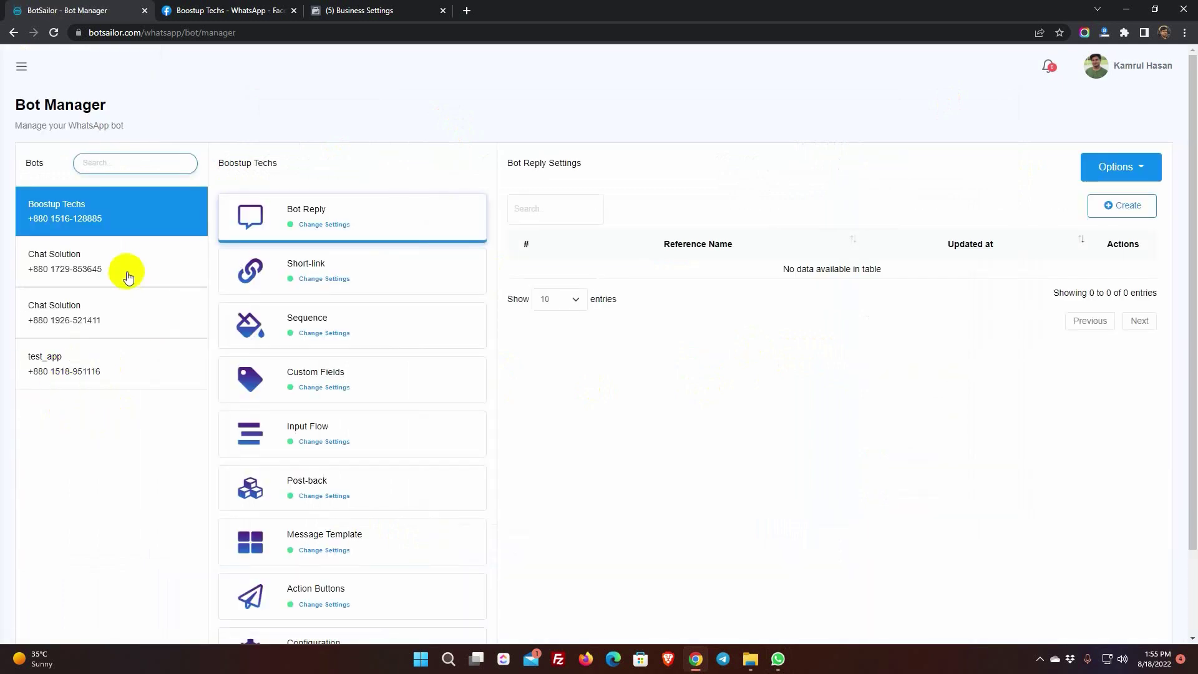
left_click(80, 207)
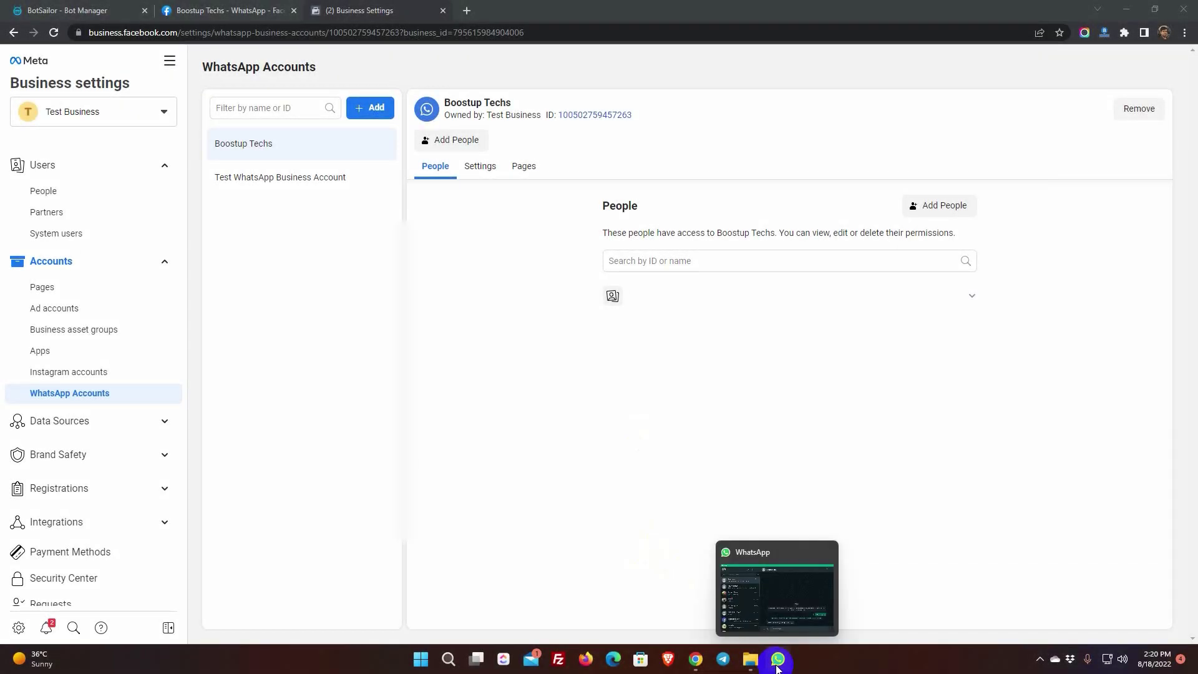
left_click(778, 658)
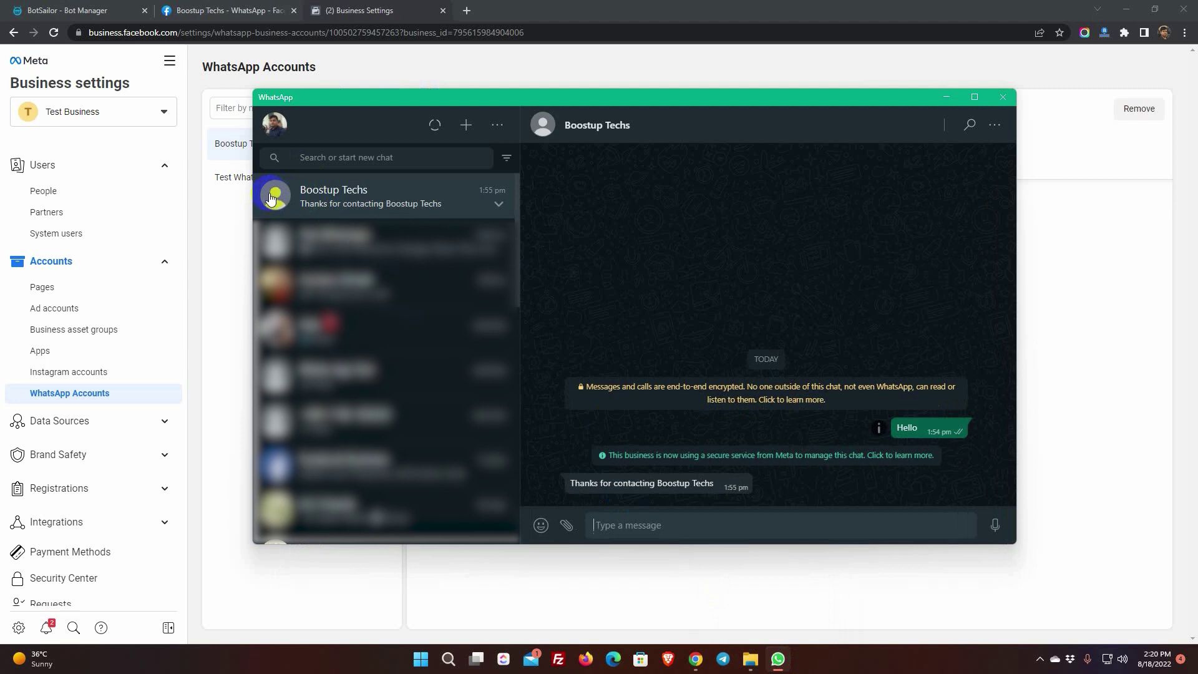
left_click(387, 193)
Check the Boostup Techs contact info, still photo-less, then go back to Chrome's Business Settings
left_click(545, 123)
left_click(867, 160)
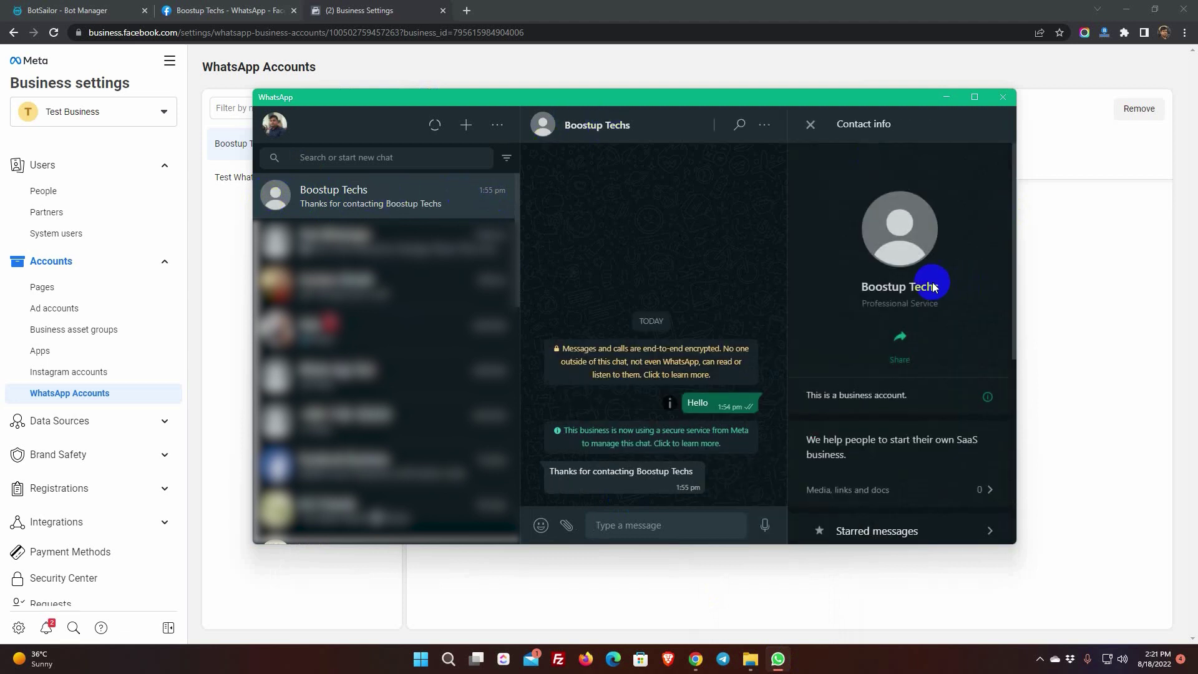
left_click(100, 7)
left_click(308, 9)
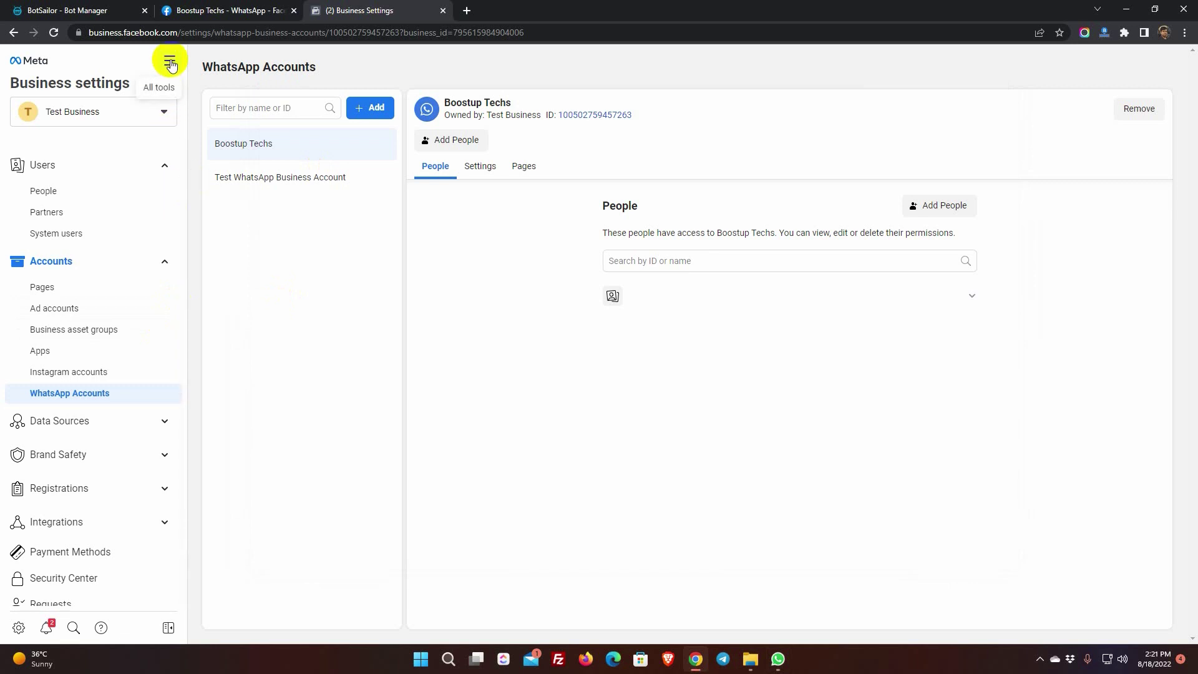
left_click(170, 63)
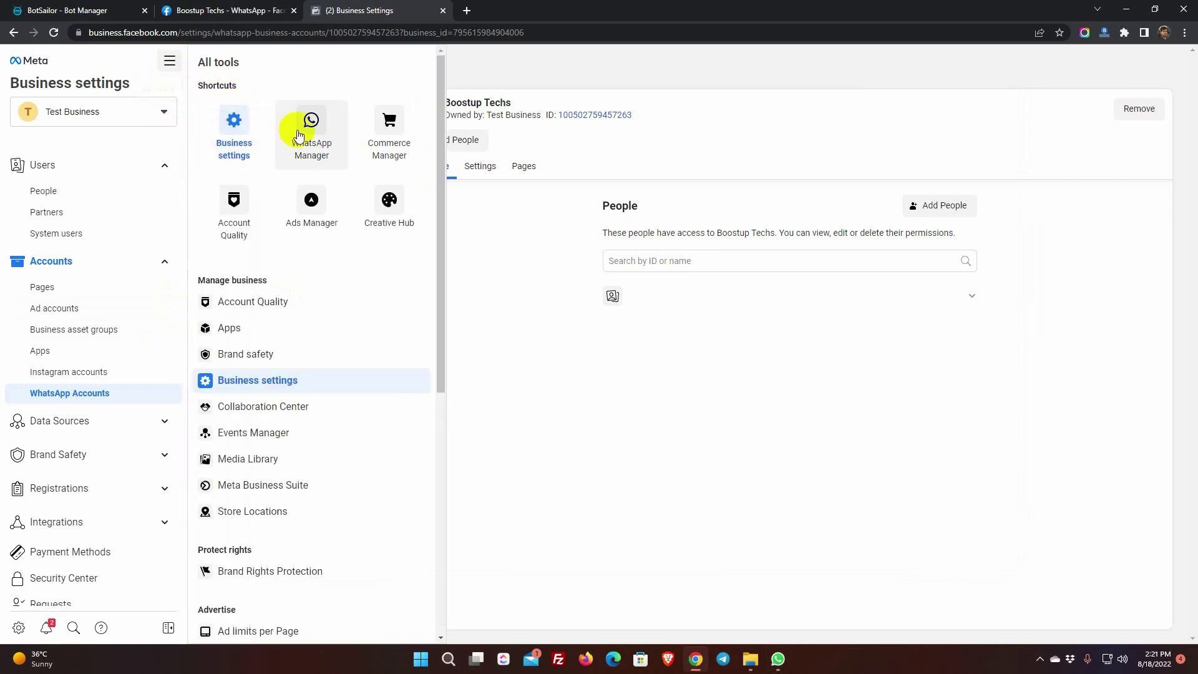
Go to WhatsApp Manager and open Settings for the Boostup Techs phone number
left_click(298, 135)
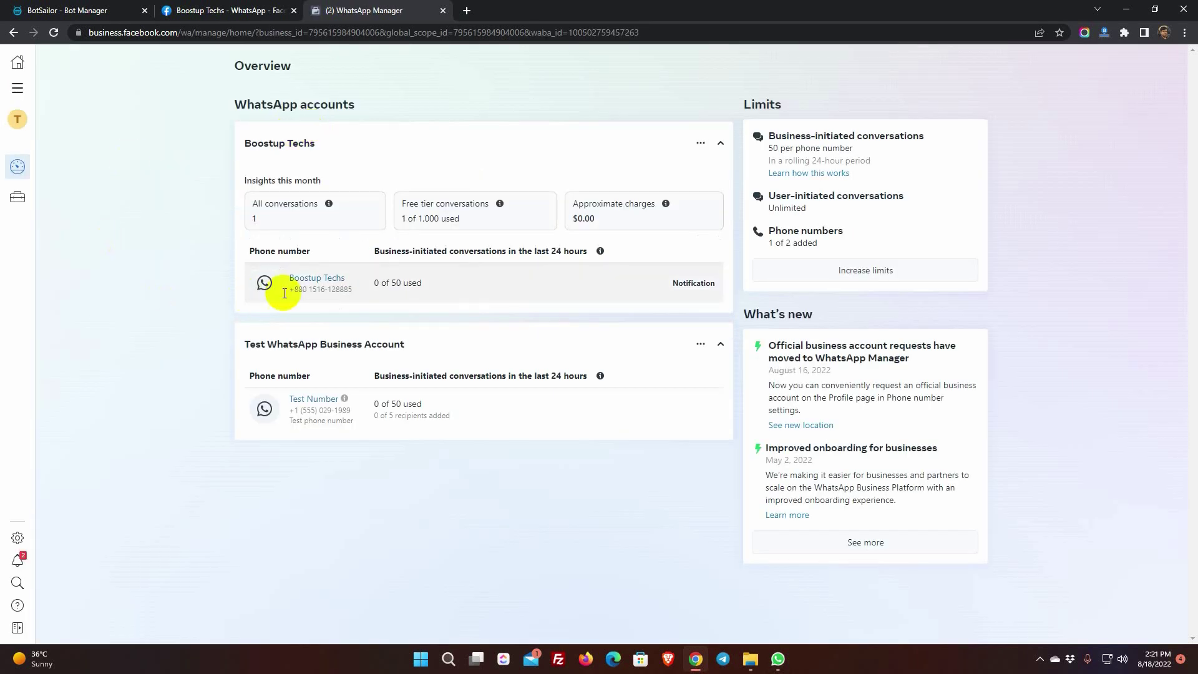
left_click(324, 282)
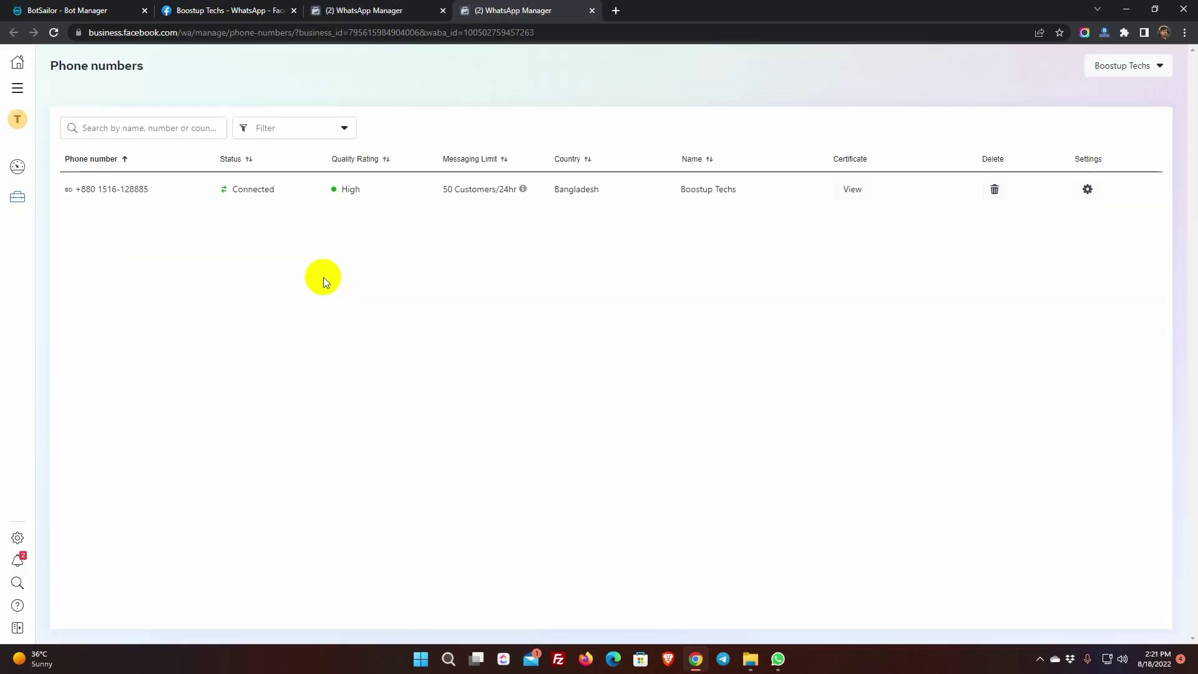
left_click(1087, 189)
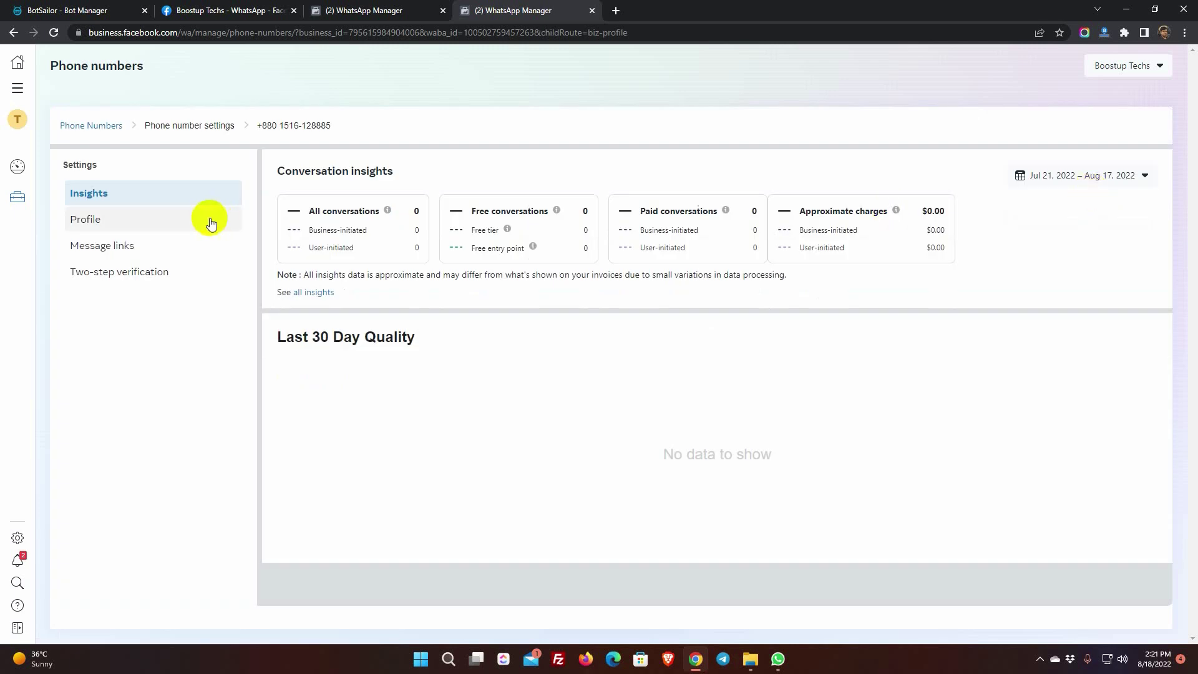
Upload 500X500.png as the Boostup Techs profile photo and save the profile
left_click(91, 222)
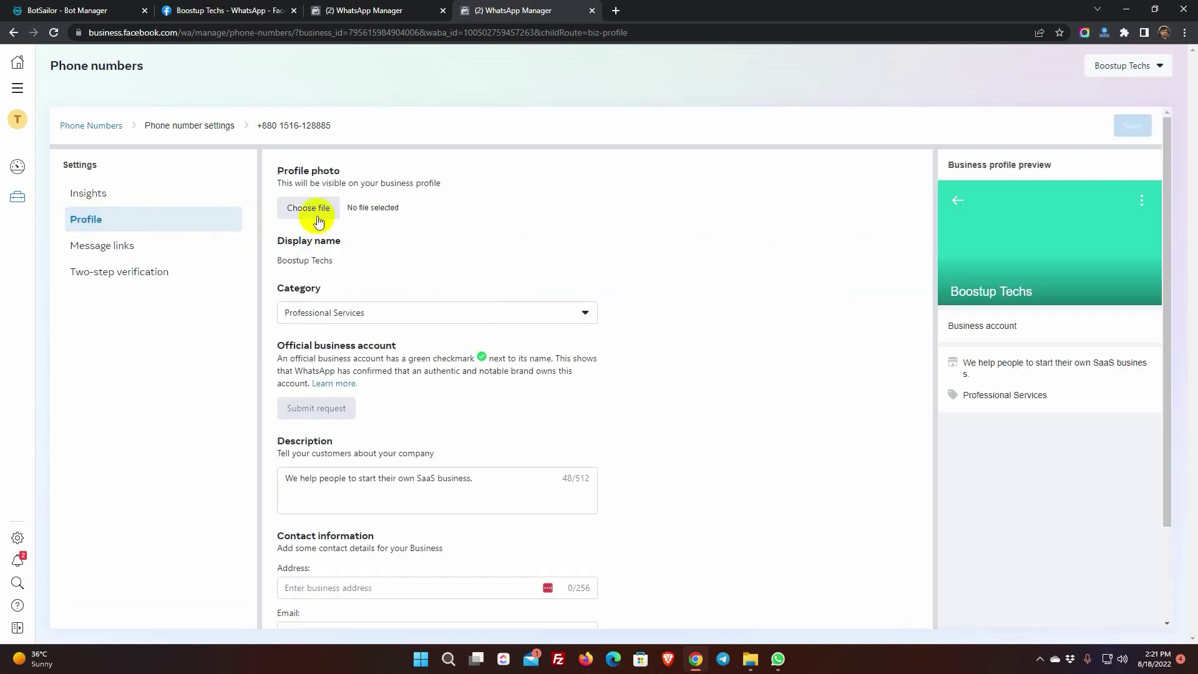
left_click(317, 210)
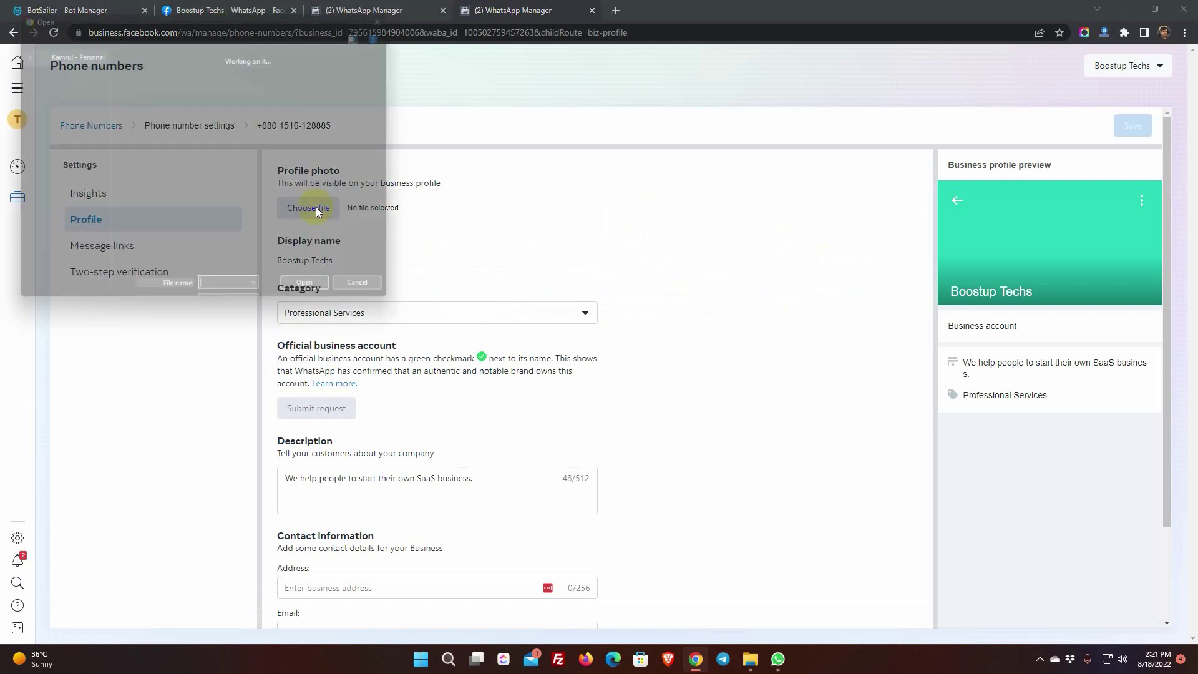
left_click(480, 206)
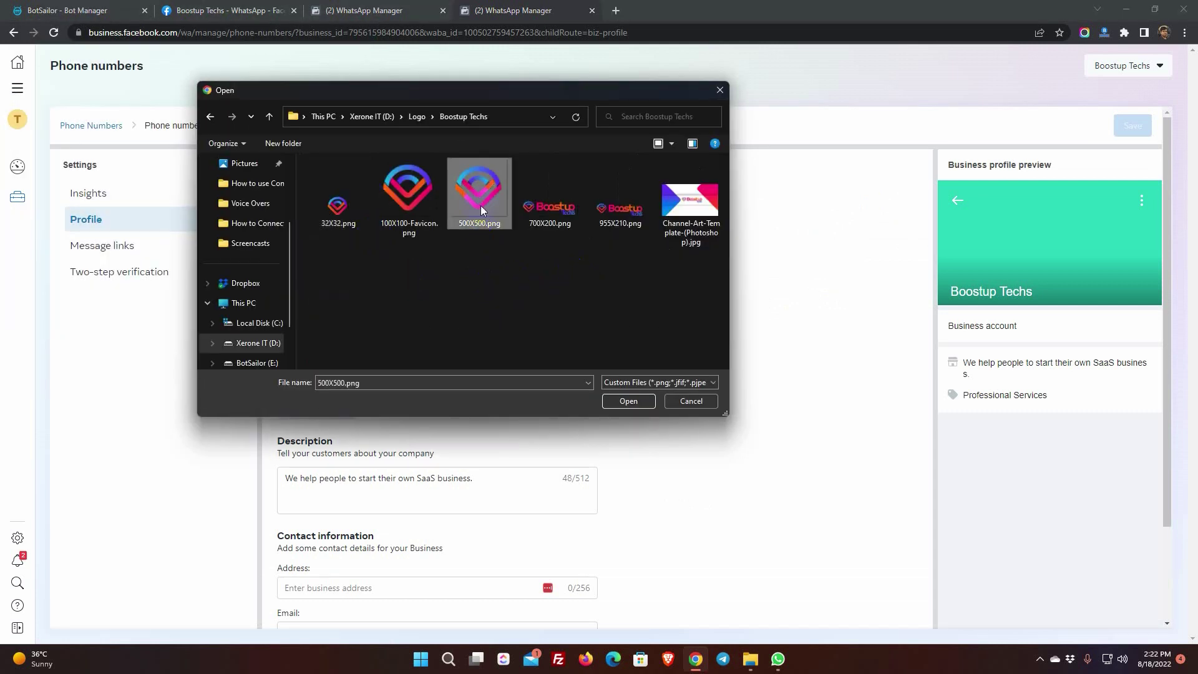
left_click(631, 402)
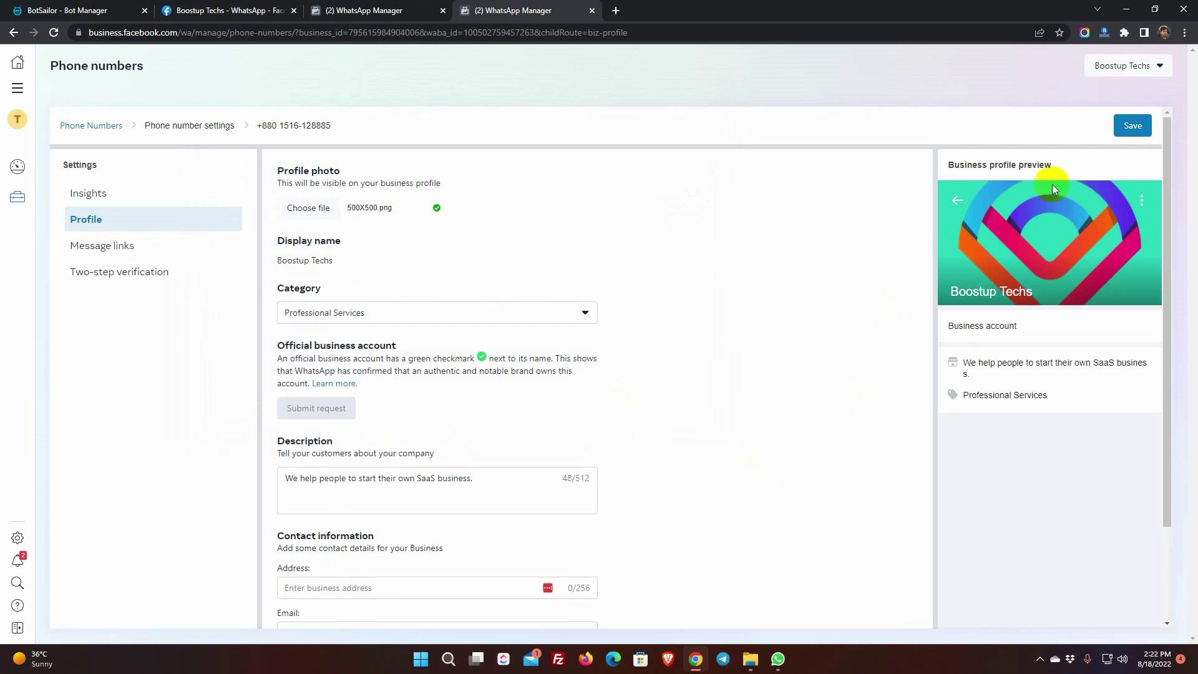
left_click(1128, 131)
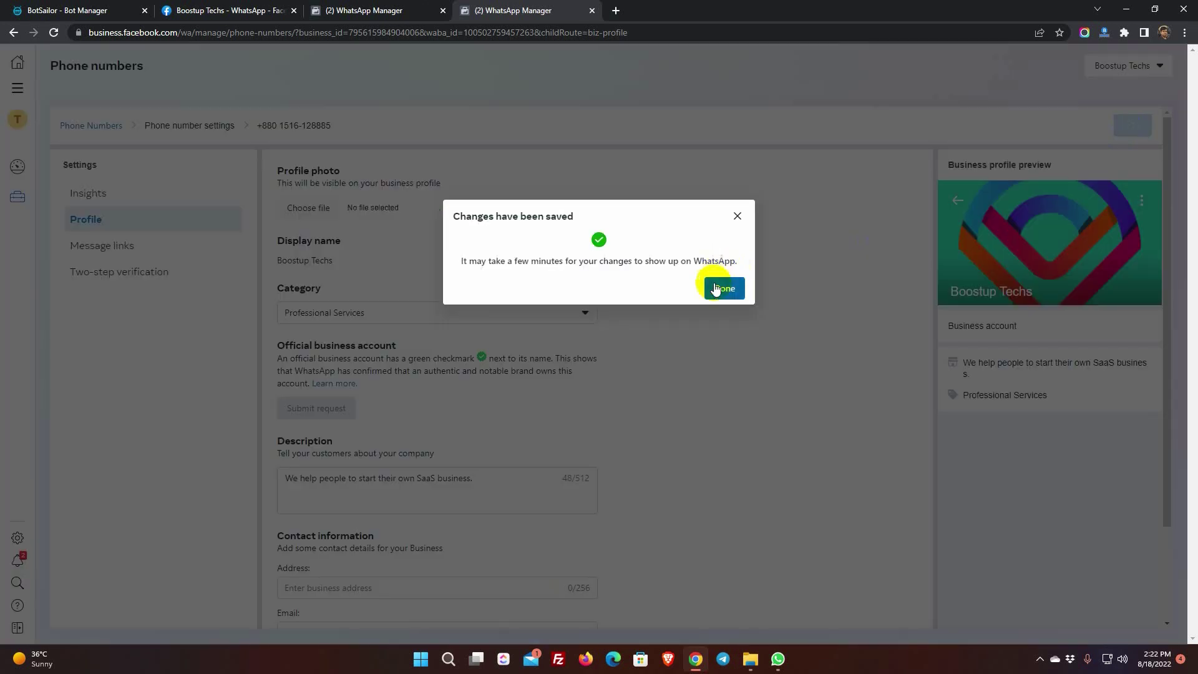
left_click(726, 287)
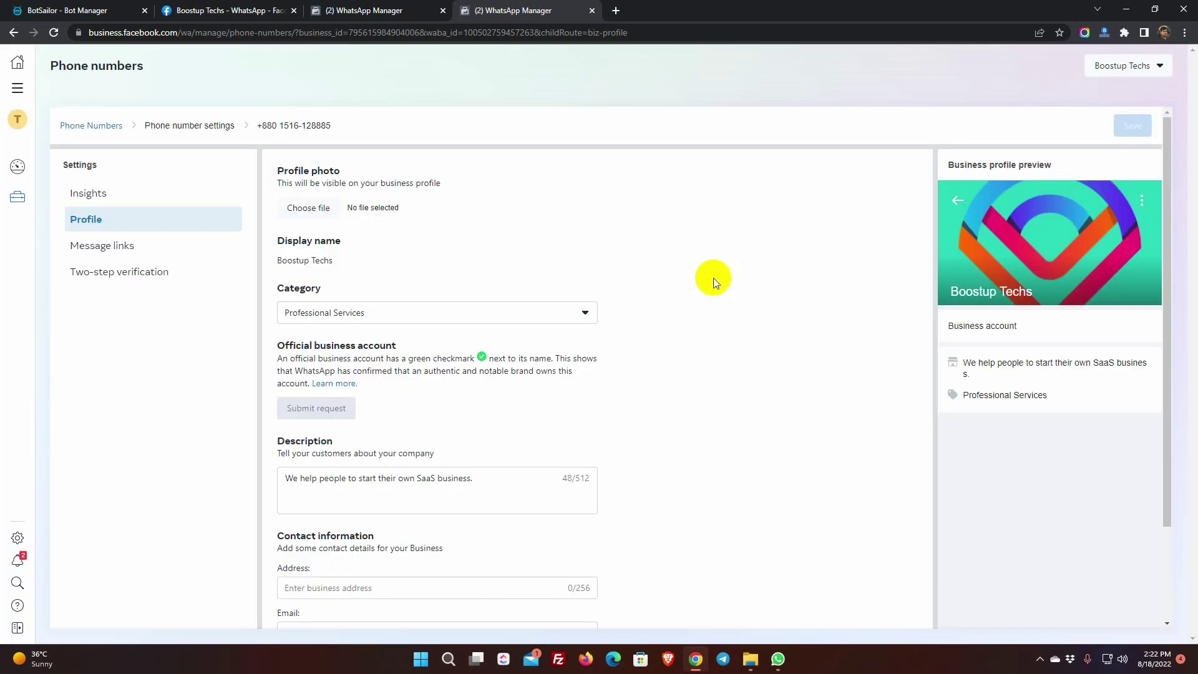
left_click(777, 659)
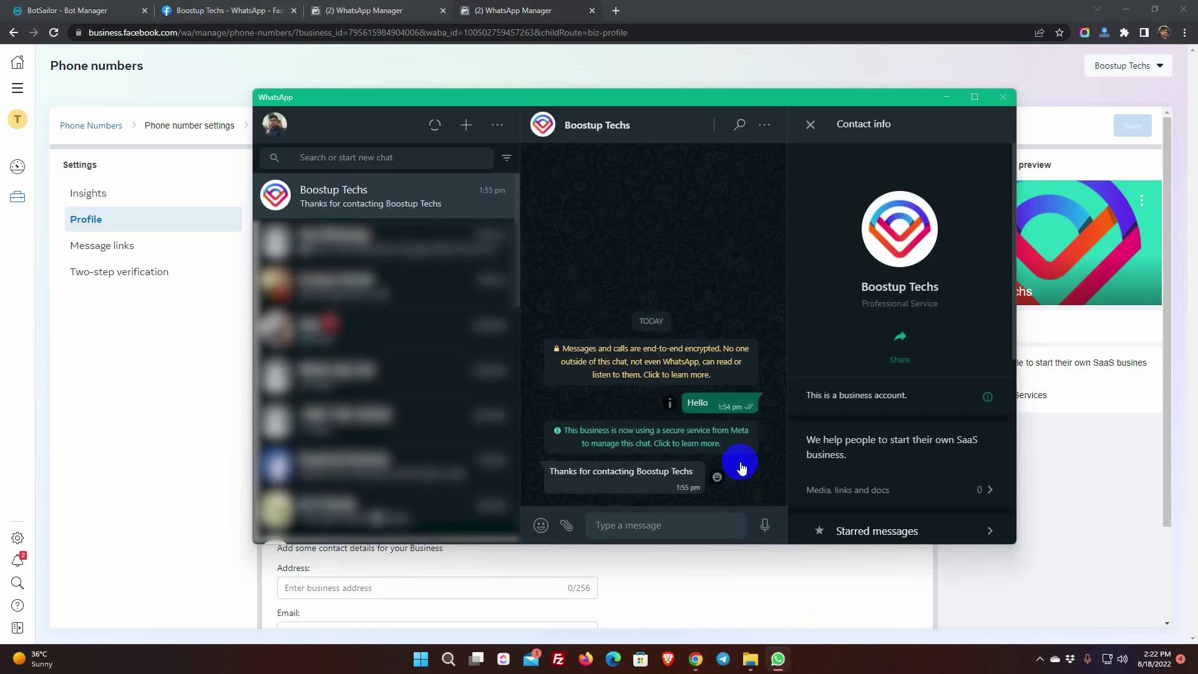
key("Escape")
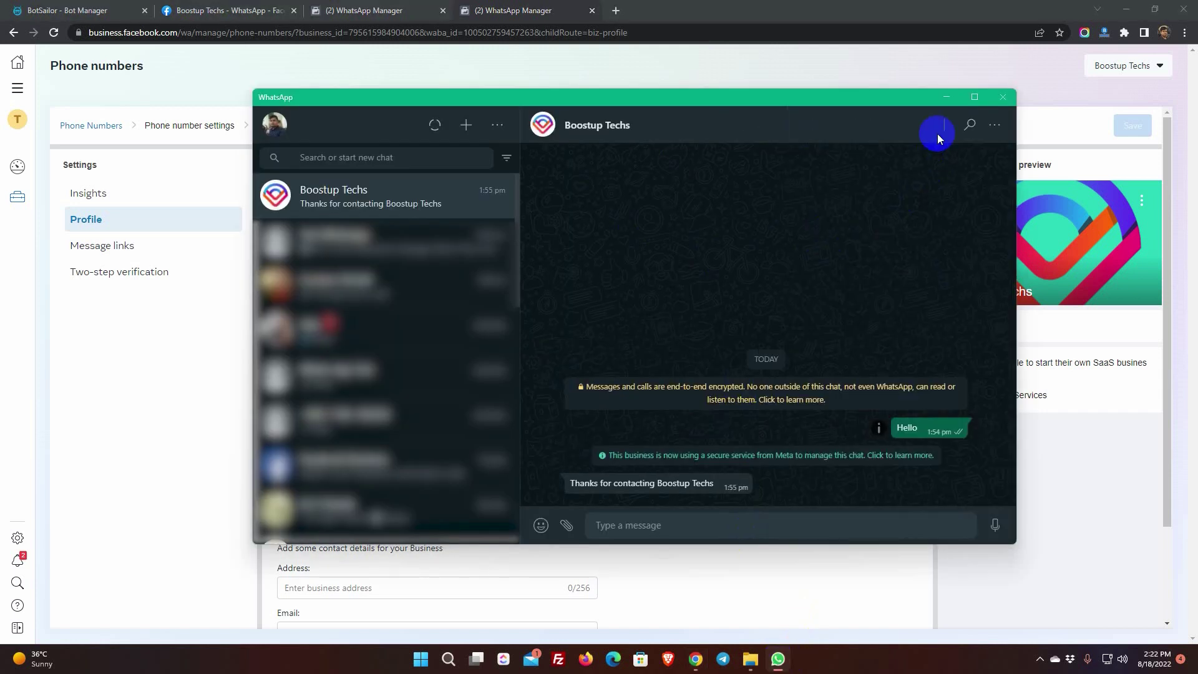
left_click(946, 97)
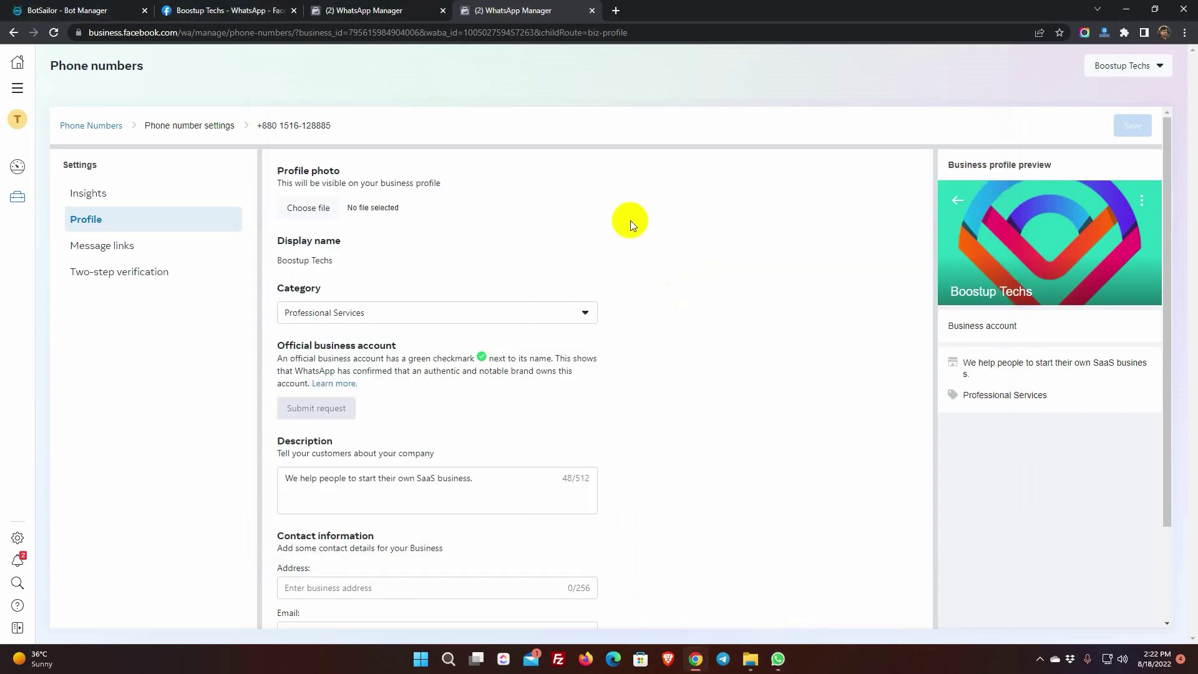